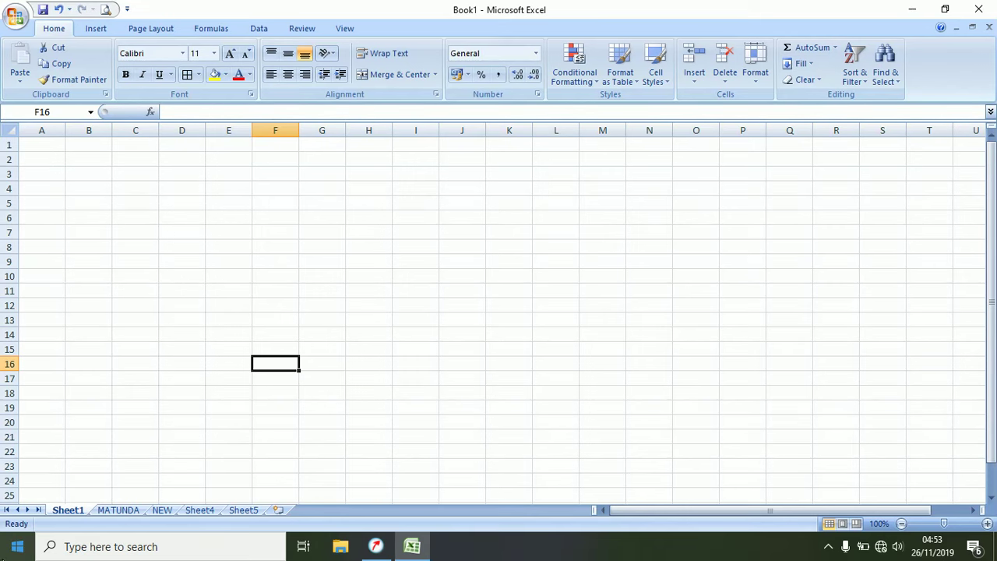
# Step: Launch Excel 2007 from a Start menu search, then set the new Book2 aside to return to Book1
pyautogui.click(14, 550)
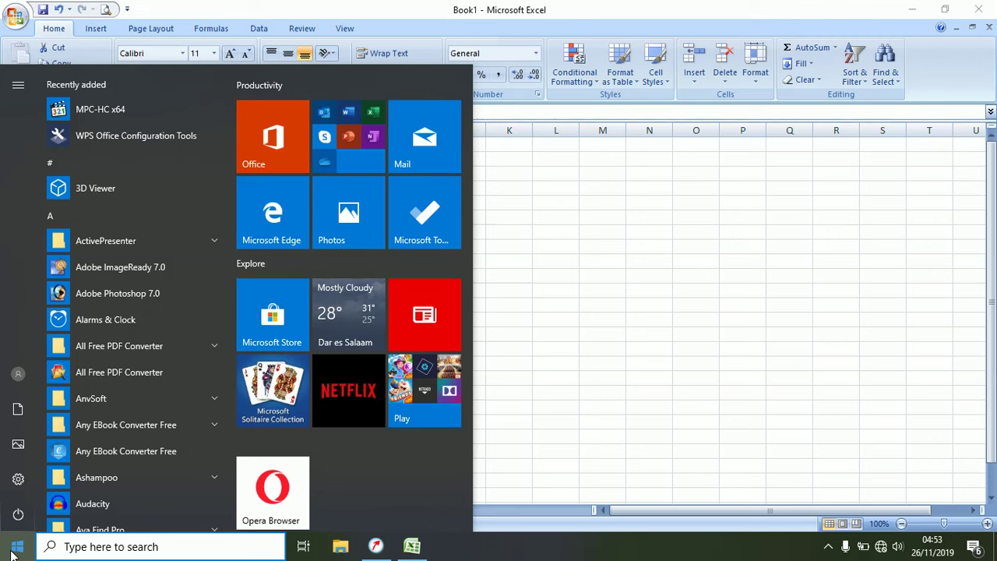
pyautogui.click(108, 548)
pyautogui.write('EXCEL')
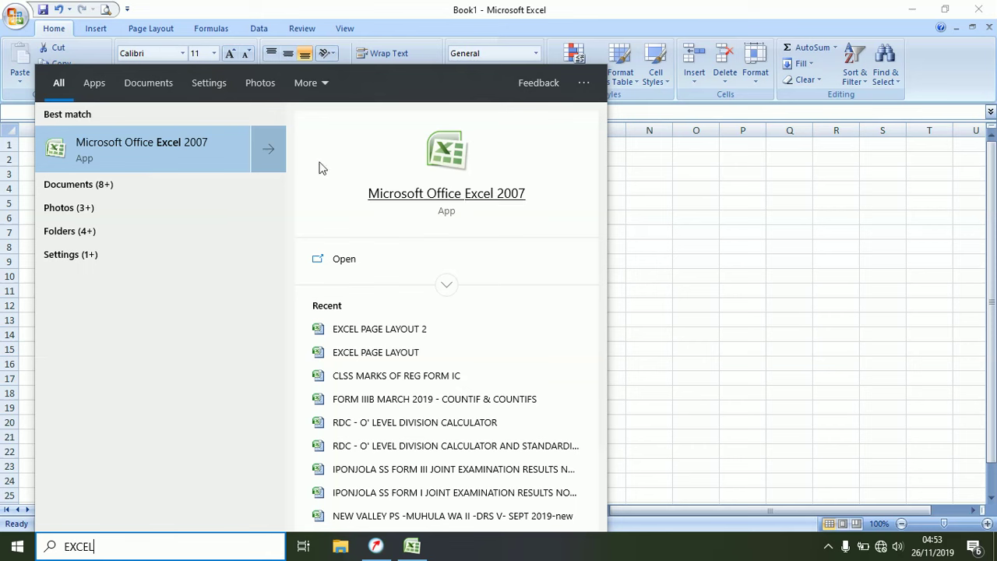
pyautogui.click(135, 150)
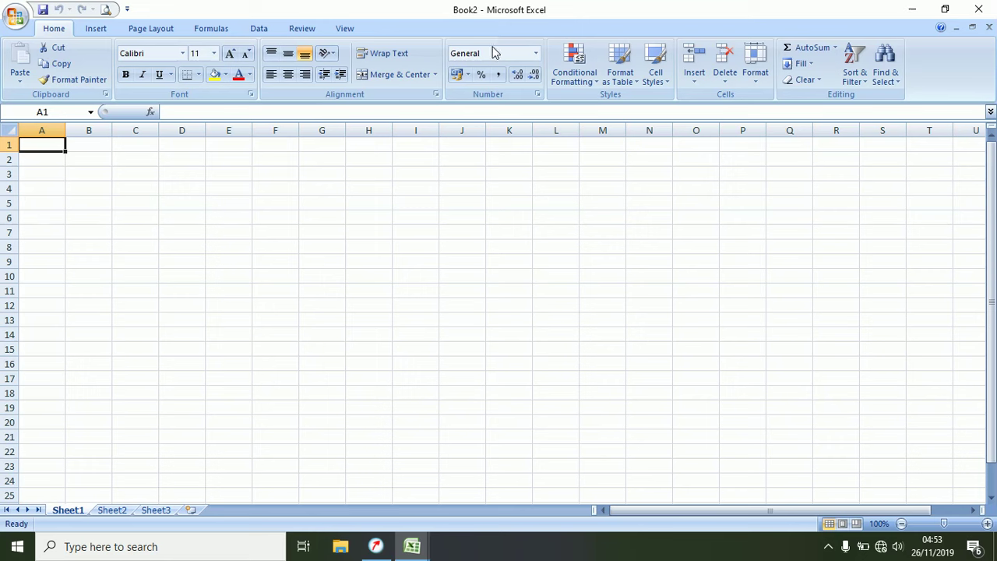
pyautogui.click(913, 10)
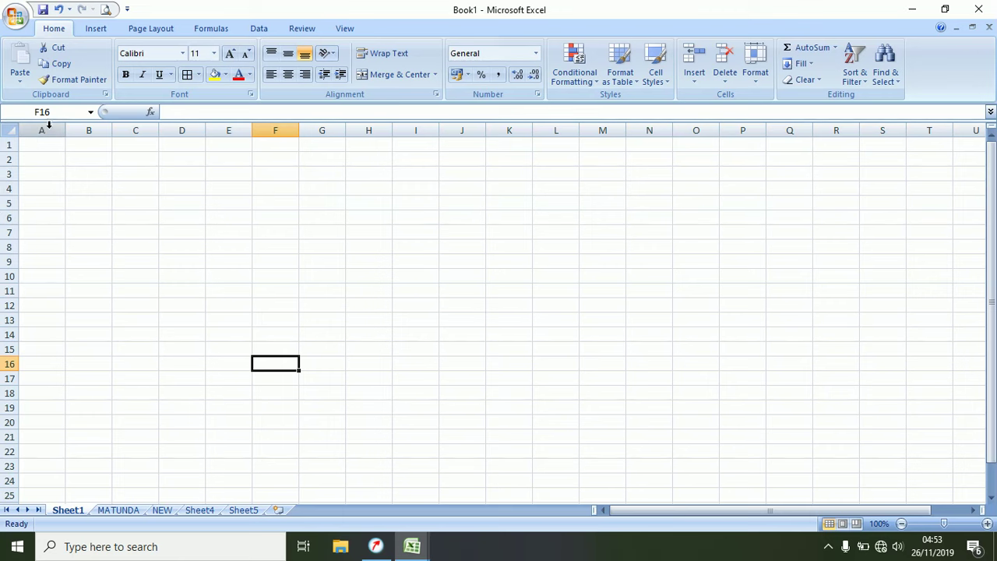
# Step: Set font size 70 on cell A1 and then on the whole sheet
pyautogui.click(48, 143)
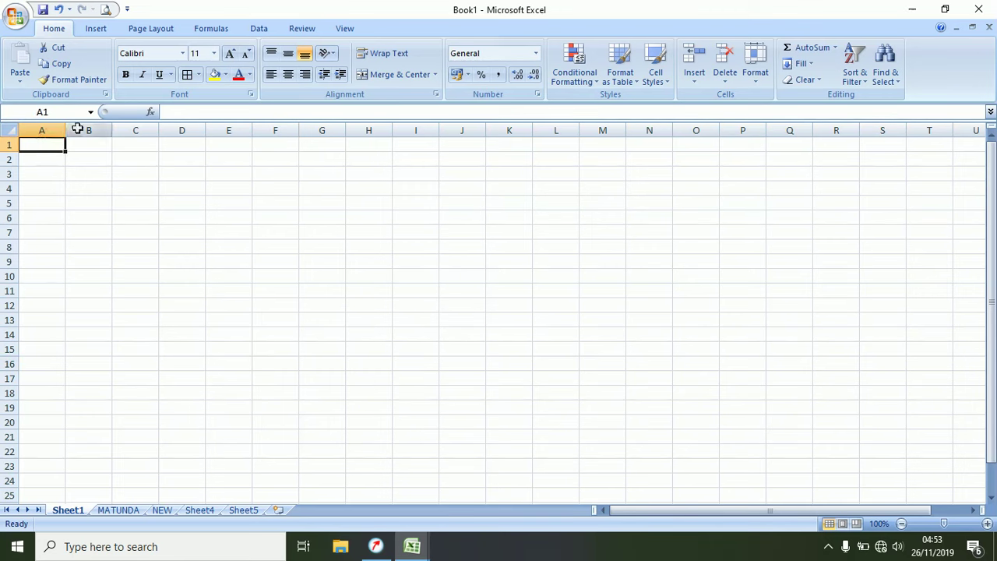
pyautogui.click(205, 53)
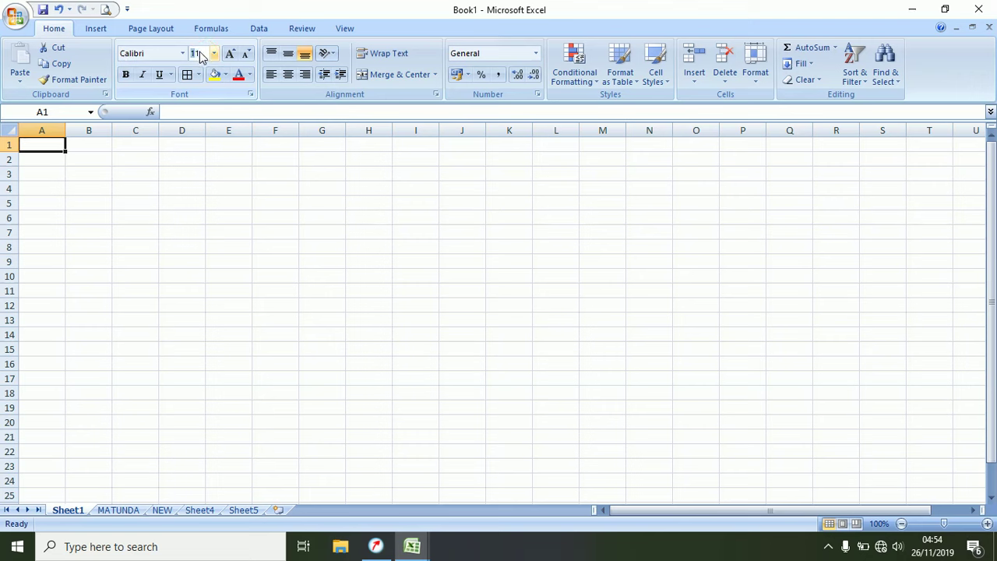
pyautogui.write('70')
pyautogui.press('Return')
pyautogui.hotkey('ctrl', 'a')
pyautogui.click(198, 53)
pyautogui.press('Return')
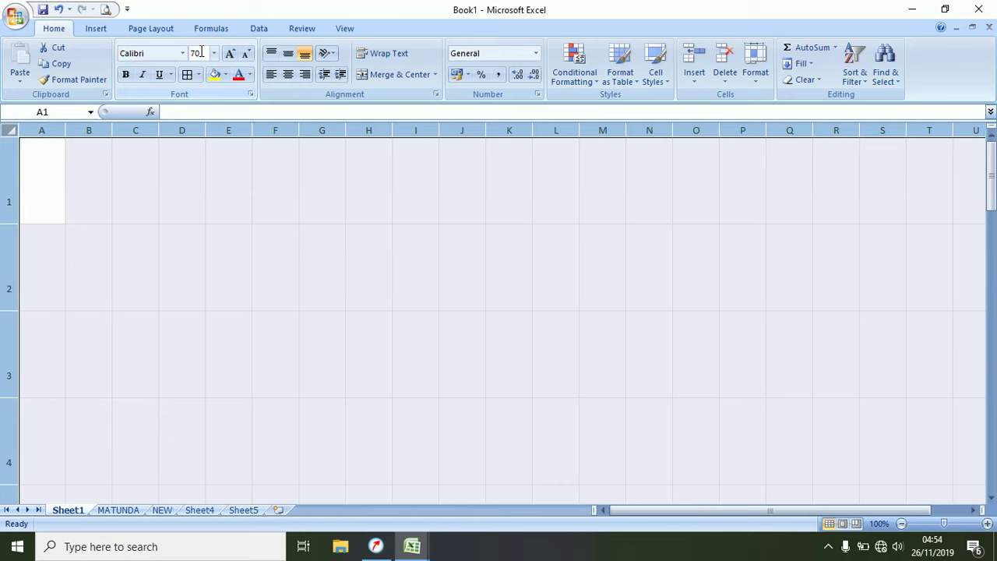
pyautogui.click(161, 252)
pyautogui.click(47, 161)
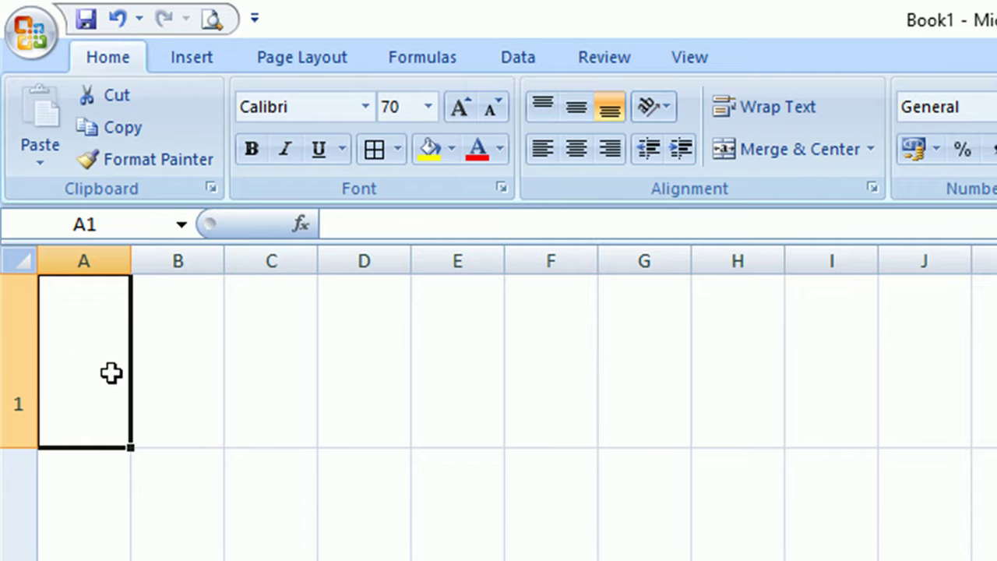
# Step: Visit the last column XFD and last row 1048576, then return to cell A1
pyautogui.hotkey('ctrl', 'Right')
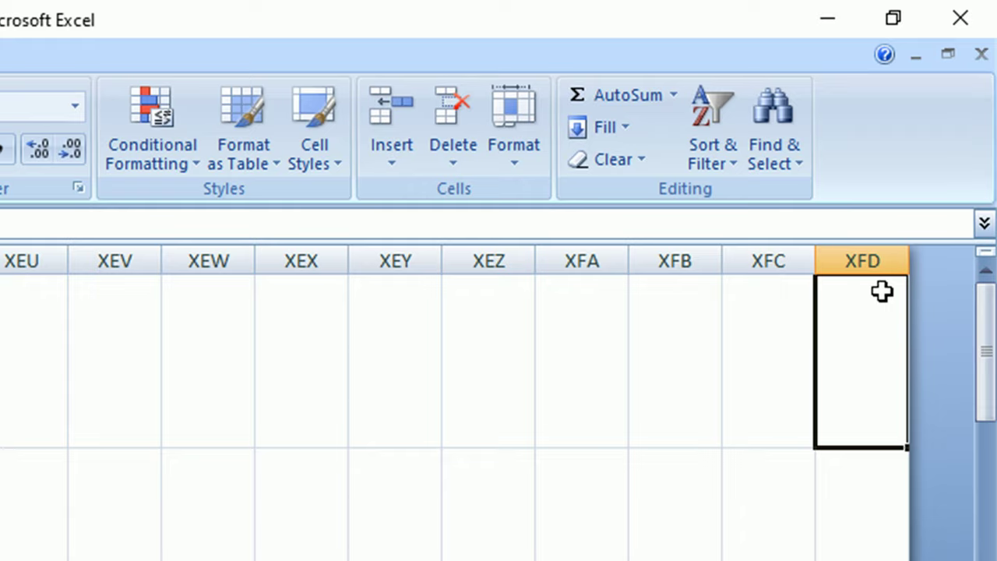
pyautogui.hotkey('ctrl', 'Left')
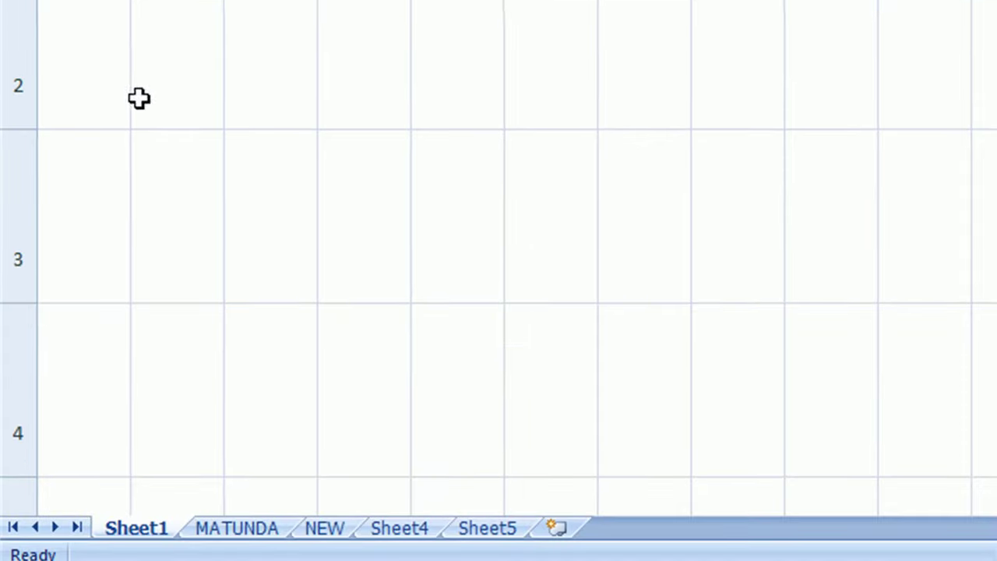
pyautogui.hotkey('ctrl', 'Down')
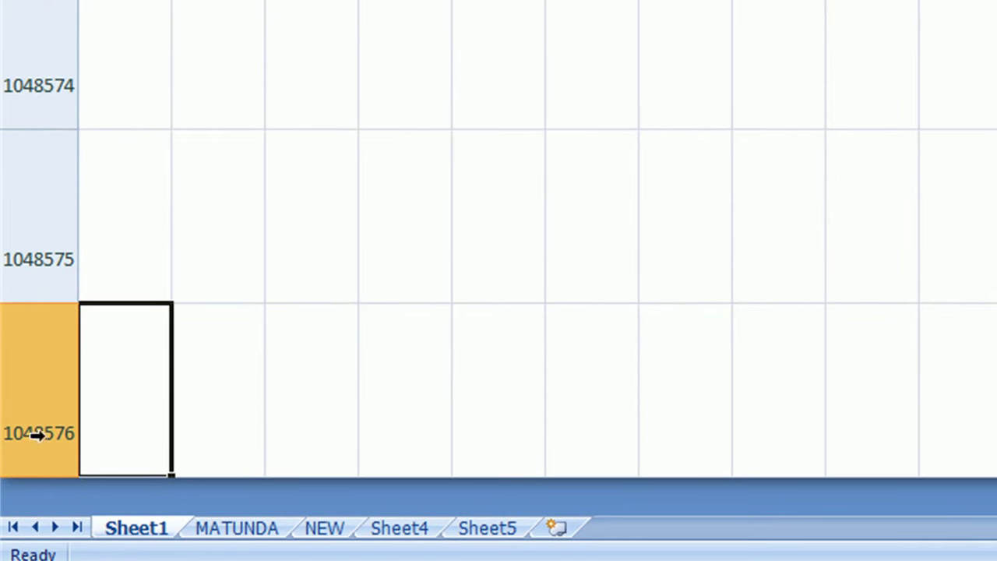
pyautogui.click(37, 436)
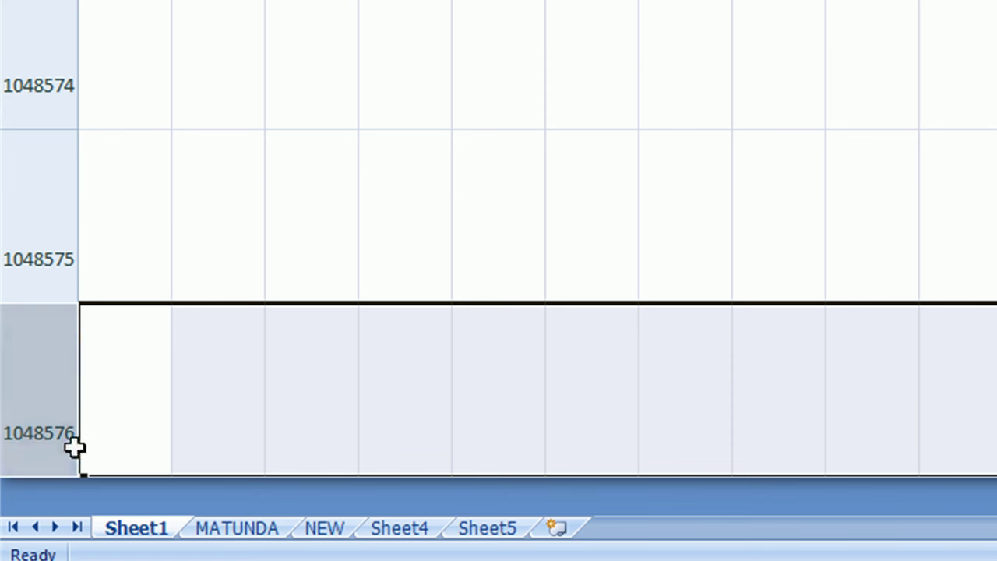
pyautogui.click(106, 437)
pyautogui.click(106, 437)
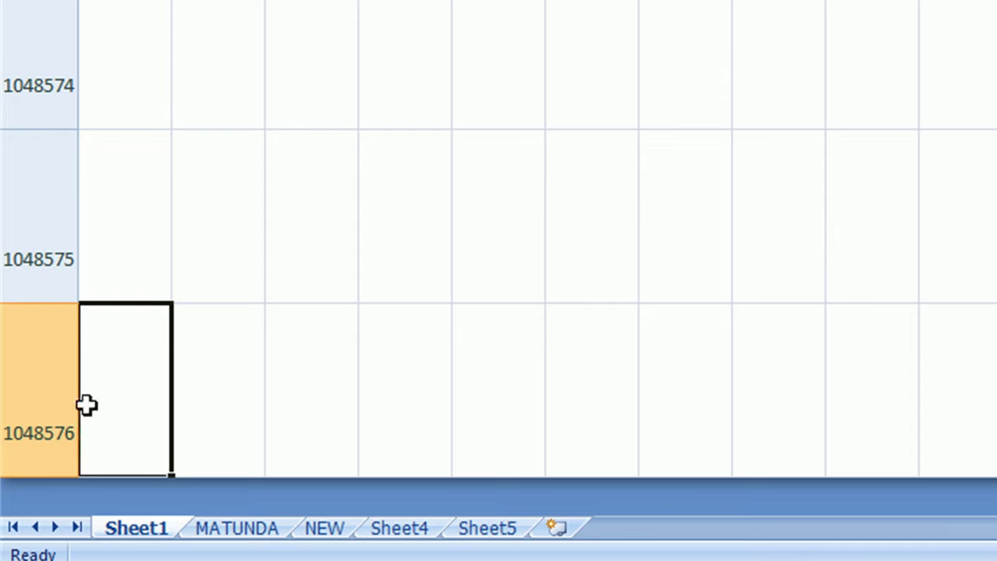
pyautogui.hotkey('ctrl', 'Home')
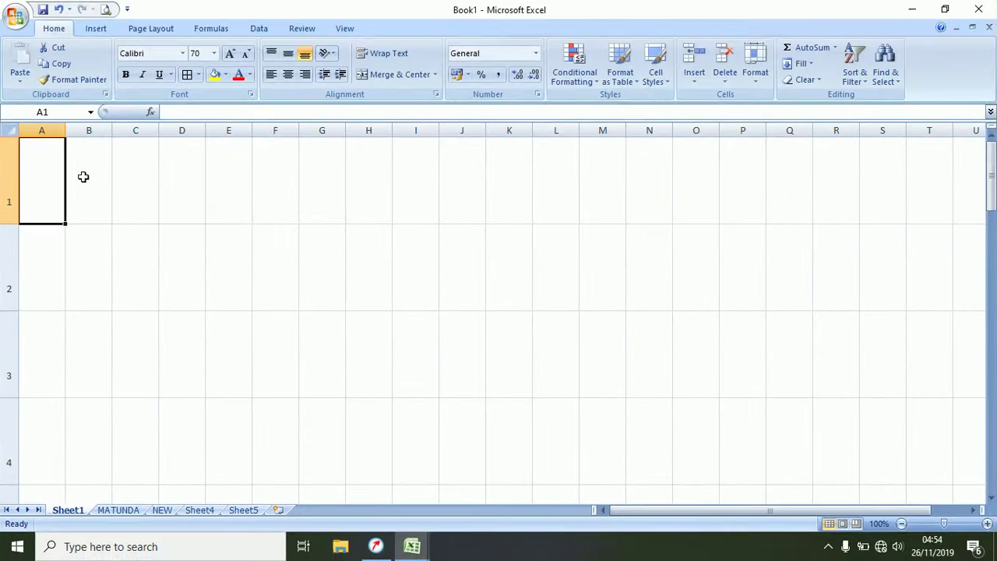
pyautogui.click(83, 177)
pyautogui.click(58, 171)
# Step: Enter the word CELL in D1 and AutoFit column D to fit it
pyautogui.click(90, 180)
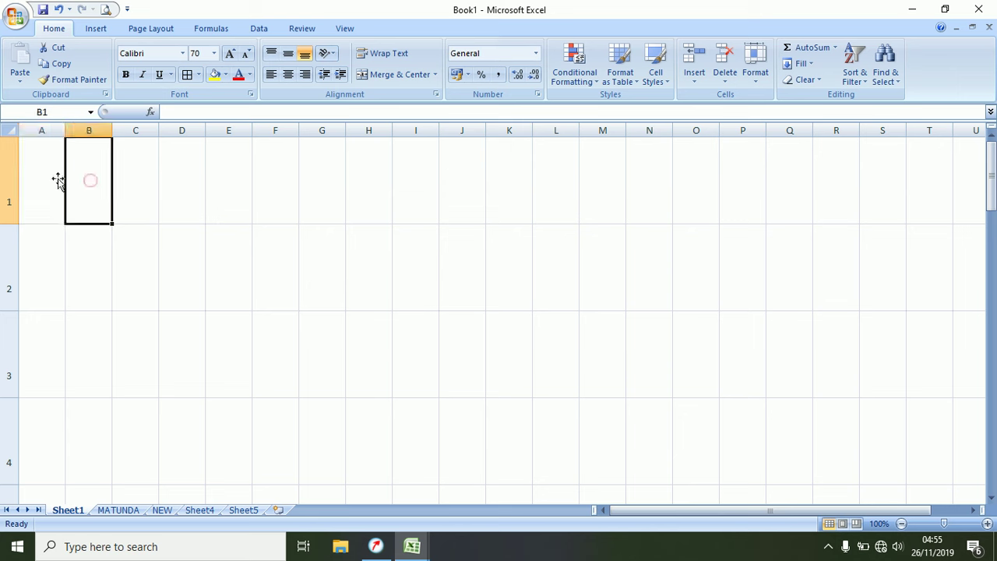
pyautogui.click(40, 171)
pyautogui.click(92, 177)
pyautogui.click(39, 180)
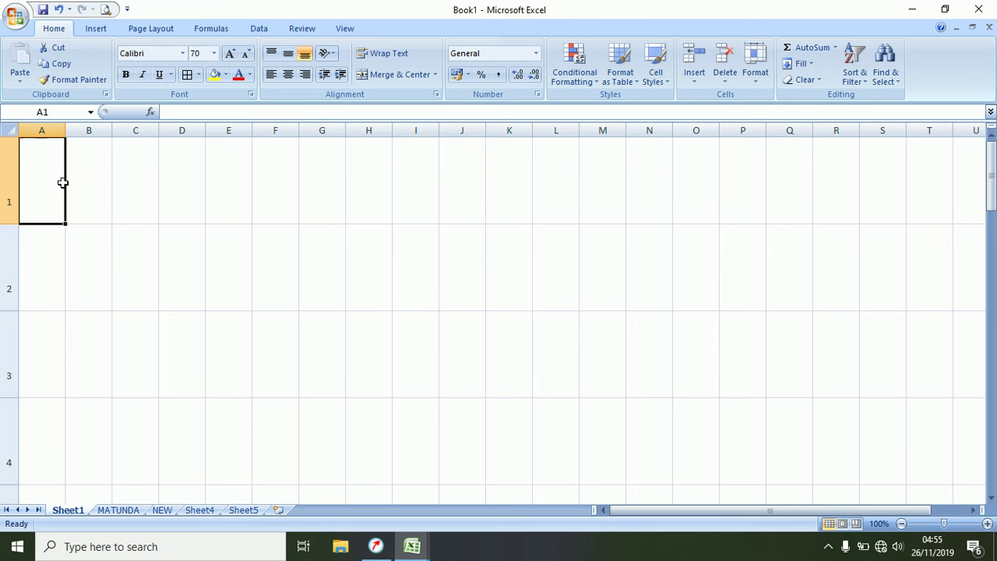
pyautogui.click(173, 186)
pyautogui.write('CELL')
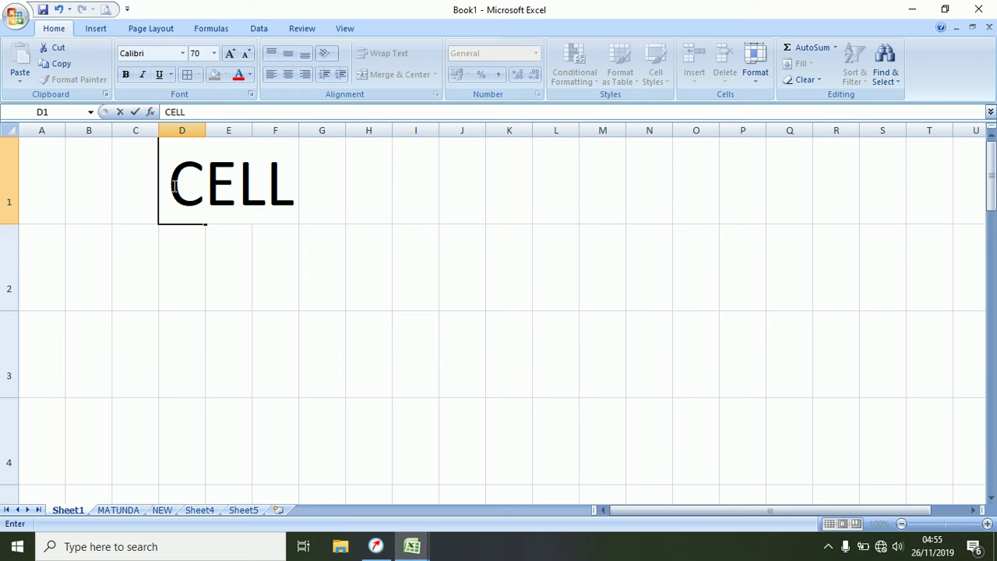
pyautogui.click(309, 251)
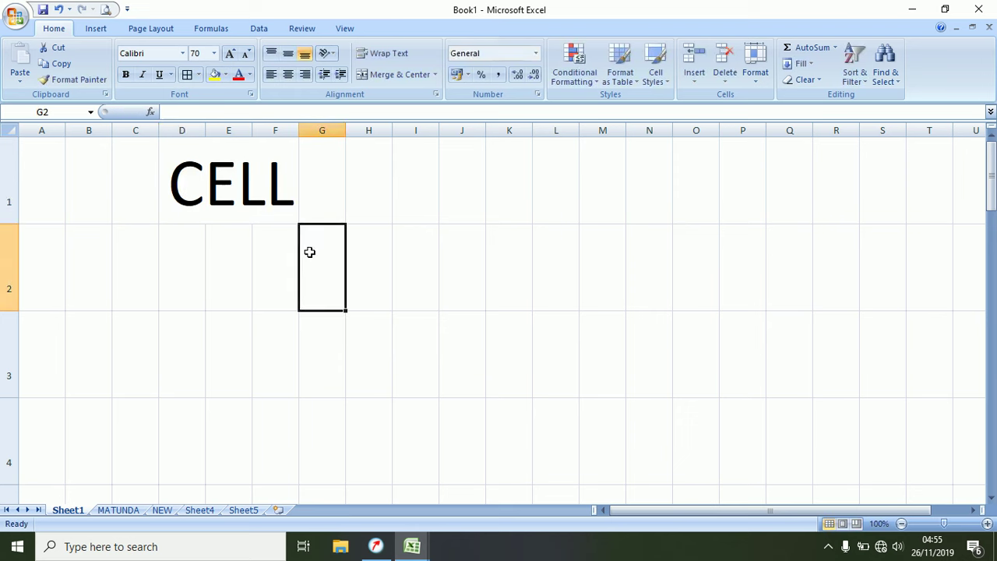
pyautogui.doubleClick(206, 130)
# Step: Select D1 and point out its address D1 in the Name Box
pyautogui.click(230, 181)
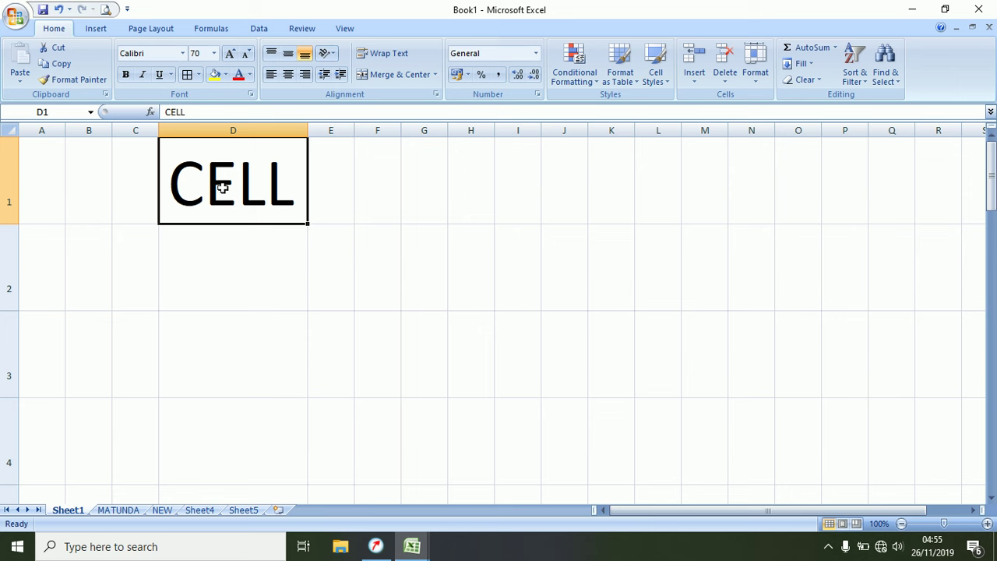
pyautogui.click(212, 265)
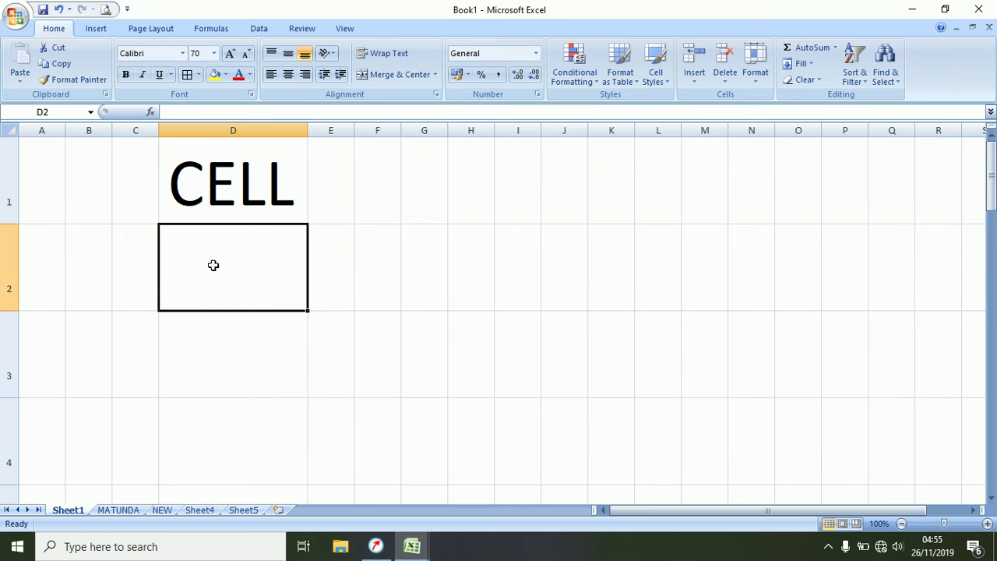
pyautogui.click(214, 191)
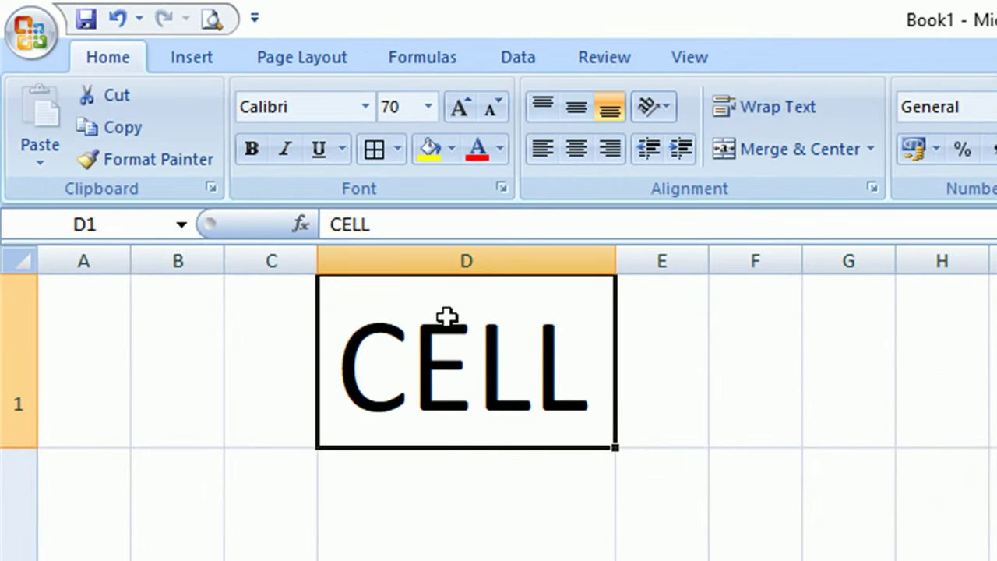
pyautogui.click(96, 223)
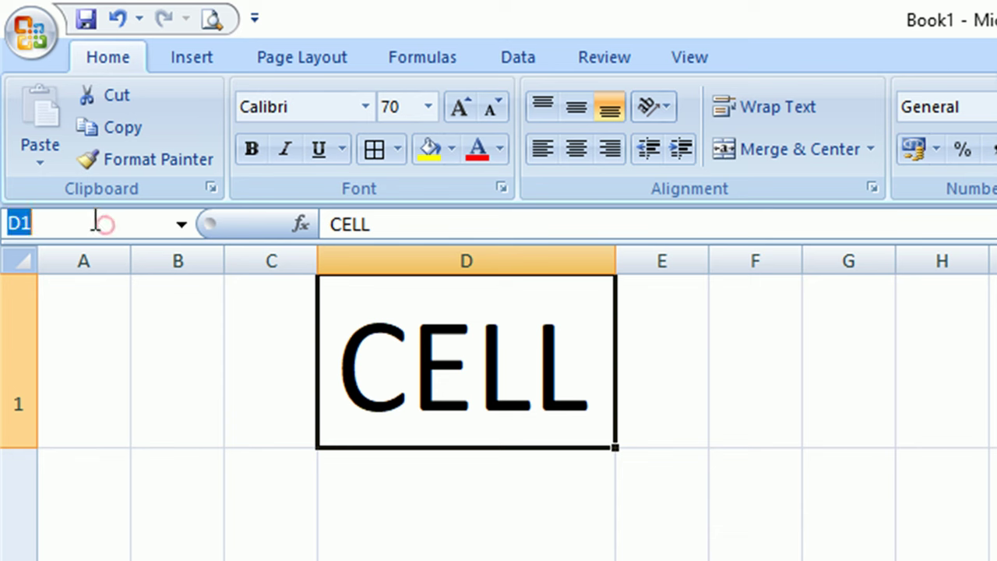
pyautogui.click(409, 370)
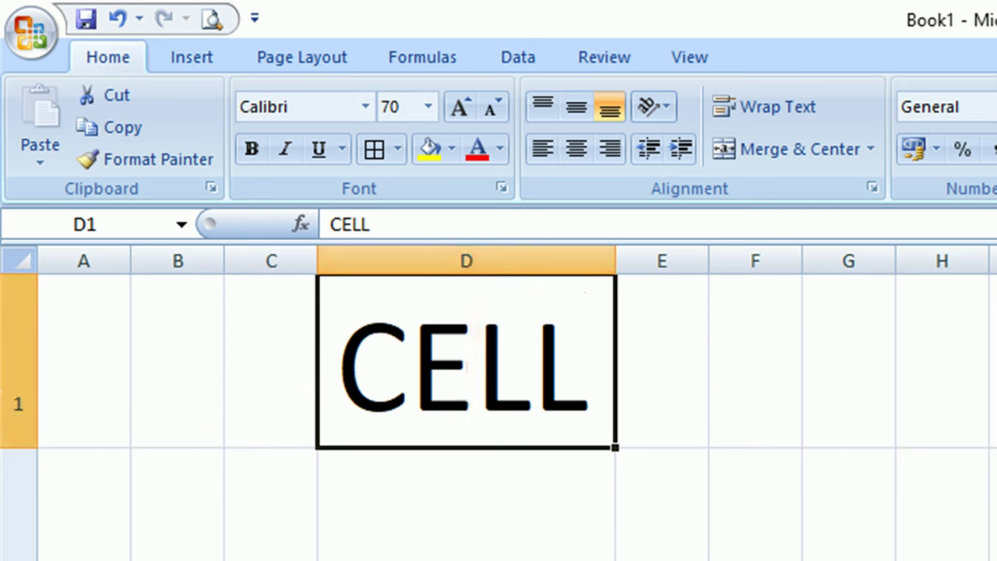
pyautogui.click(867, 553)
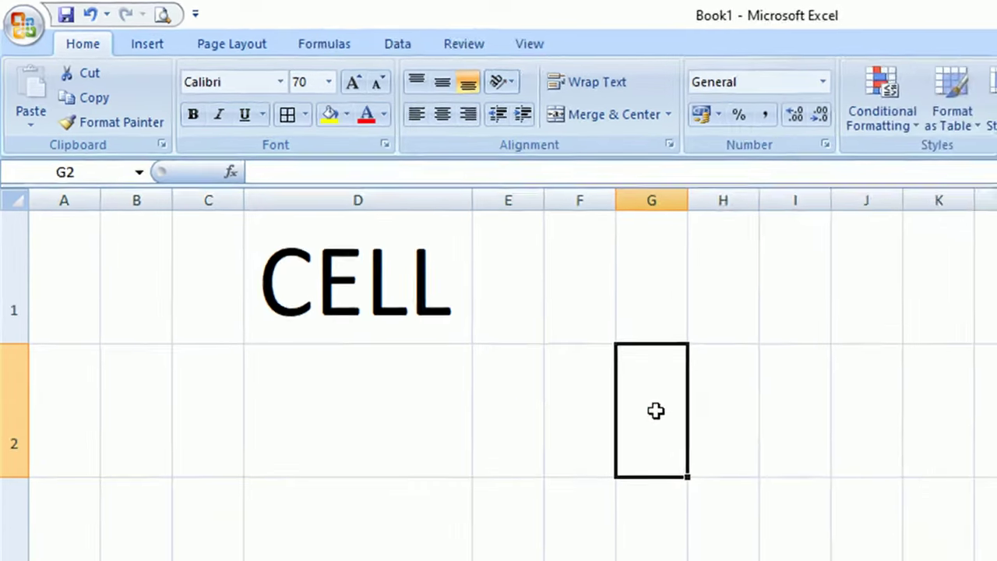
pyautogui.write('CHUM')
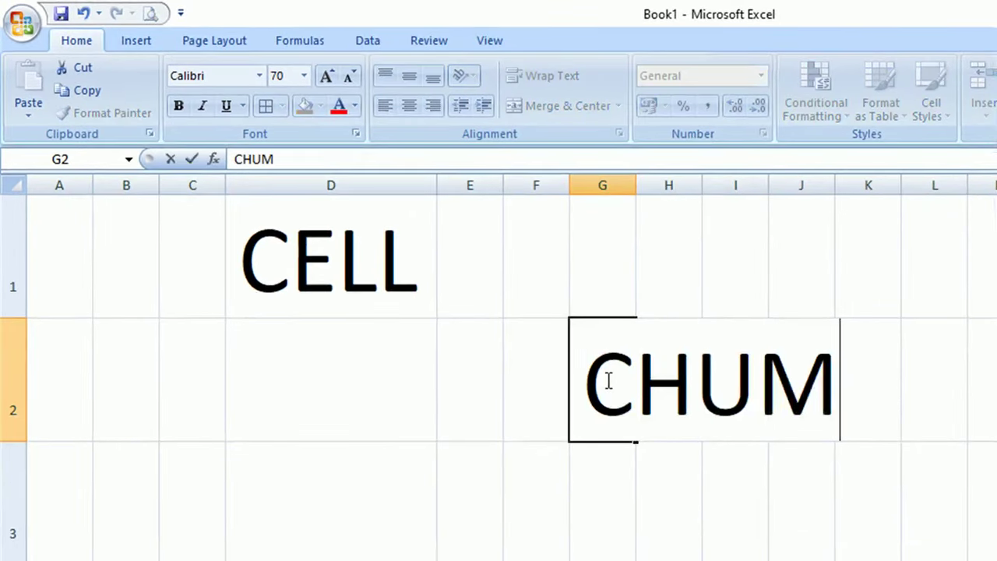
pyautogui.write('BA')
pyautogui.press('Return')
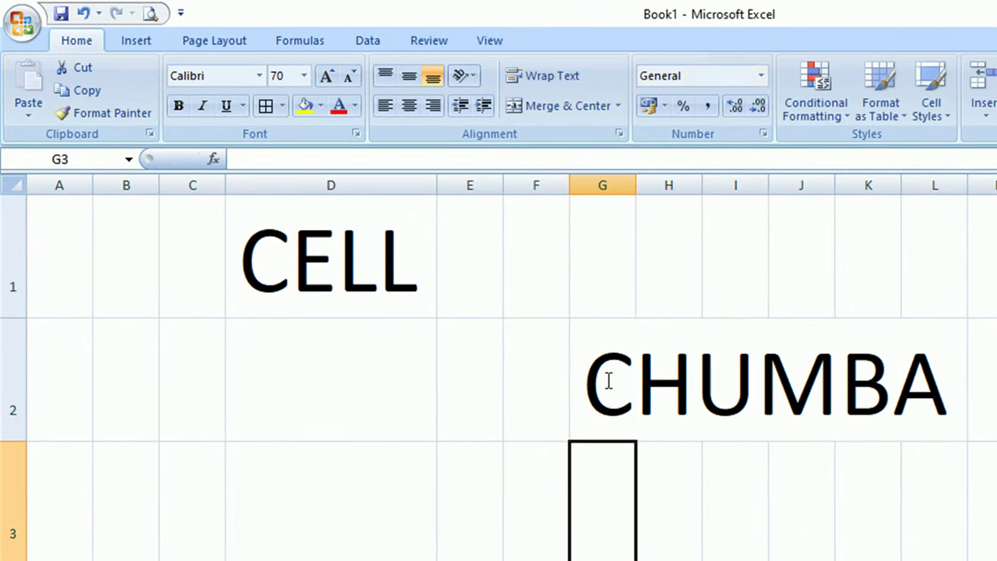
pyautogui.doubleClick(640, 185)
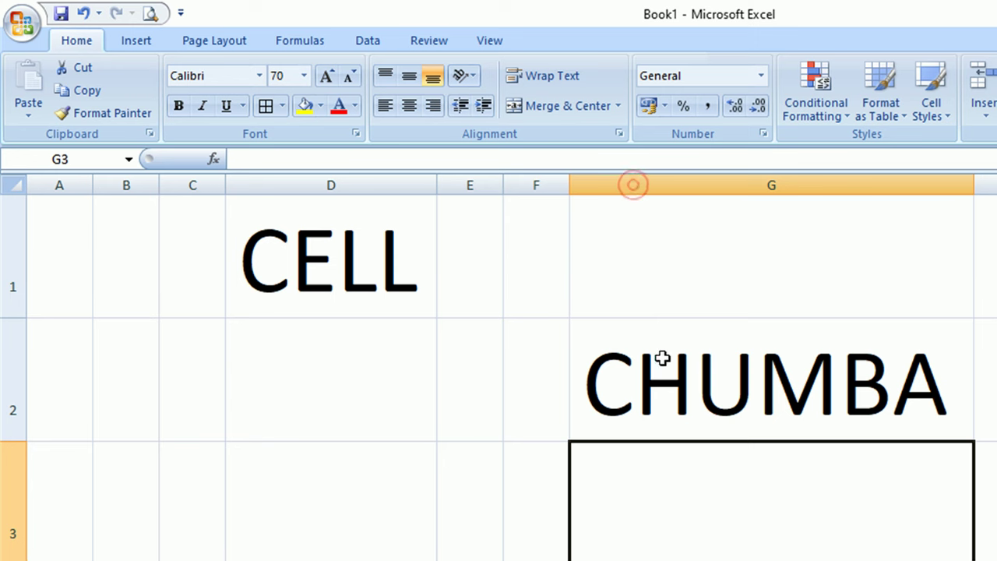
pyautogui.click(667, 360)
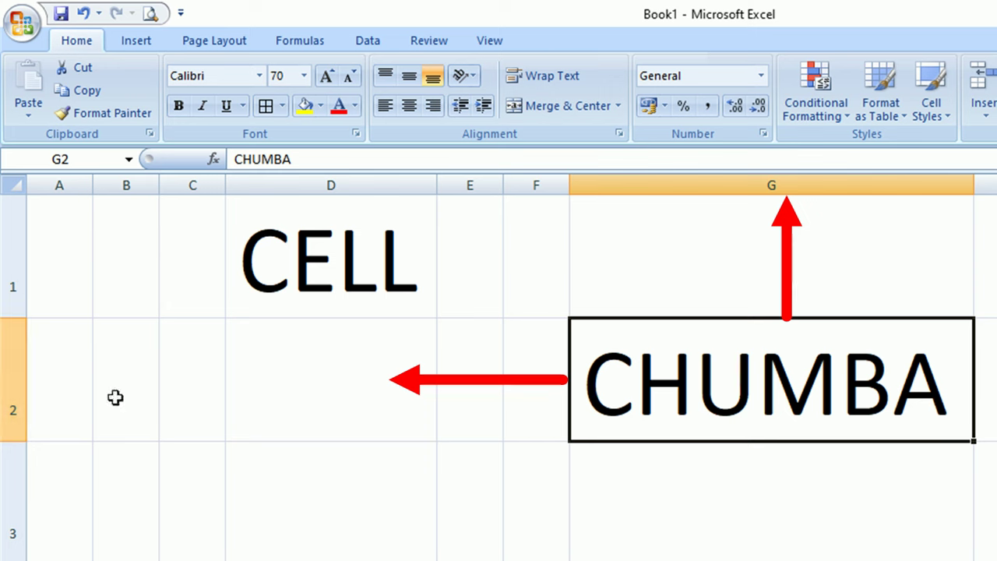
pyautogui.click(198, 403)
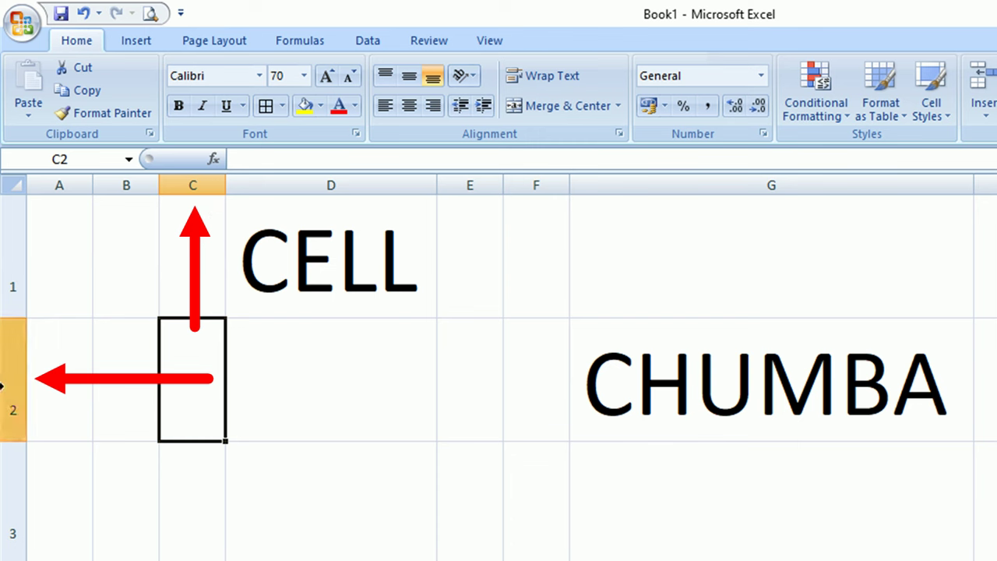
pyautogui.click(307, 501)
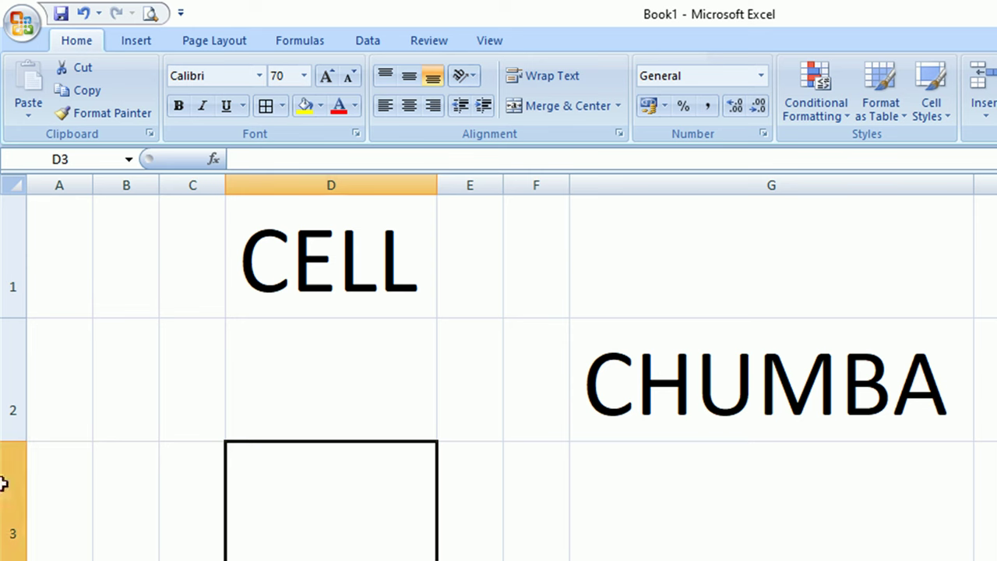
# Step: Label cell D3 with D3 and cell E2 with E2, widening column E to fit
pyautogui.write('D3')
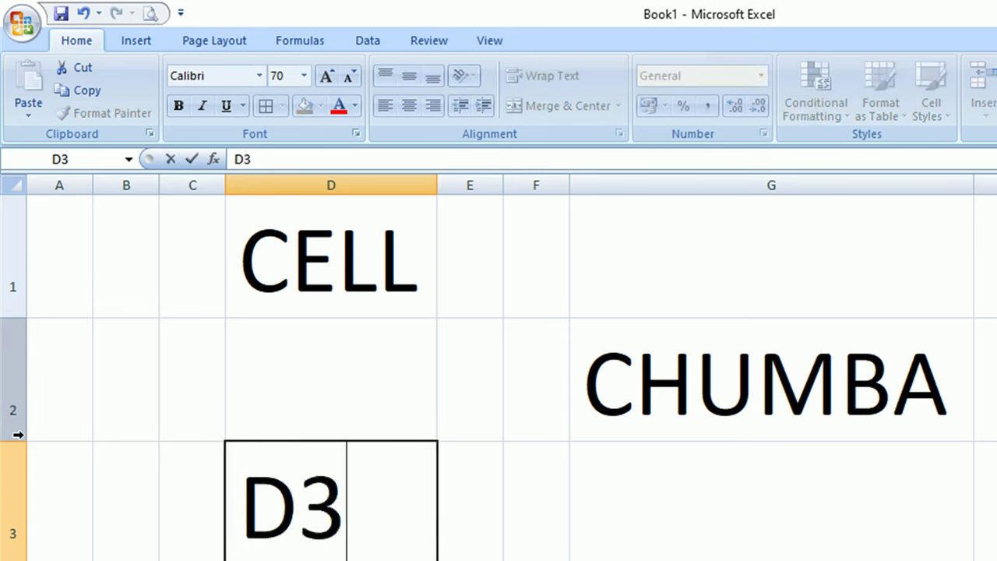
pyautogui.press('Return')
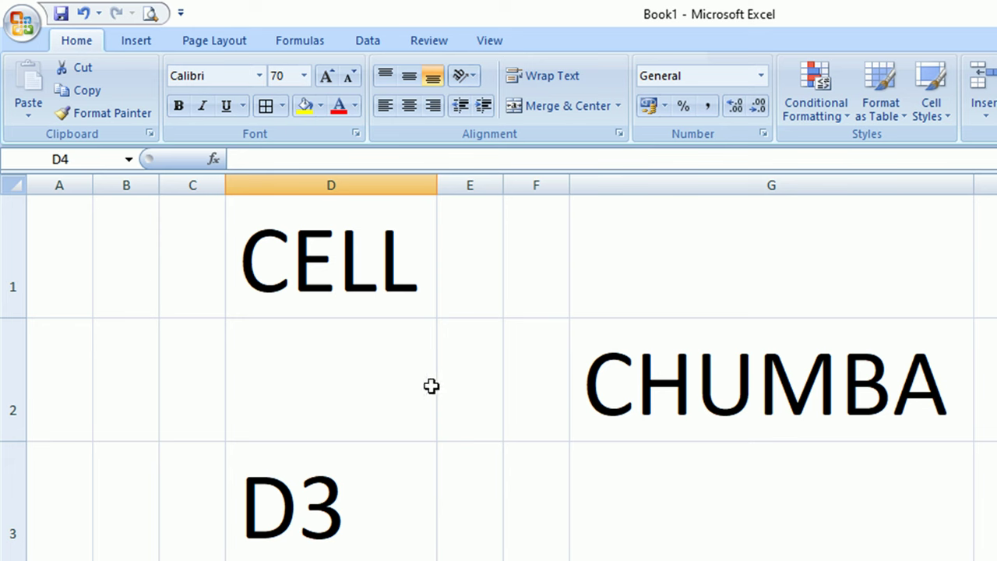
pyautogui.click(470, 359)
pyautogui.write('E')
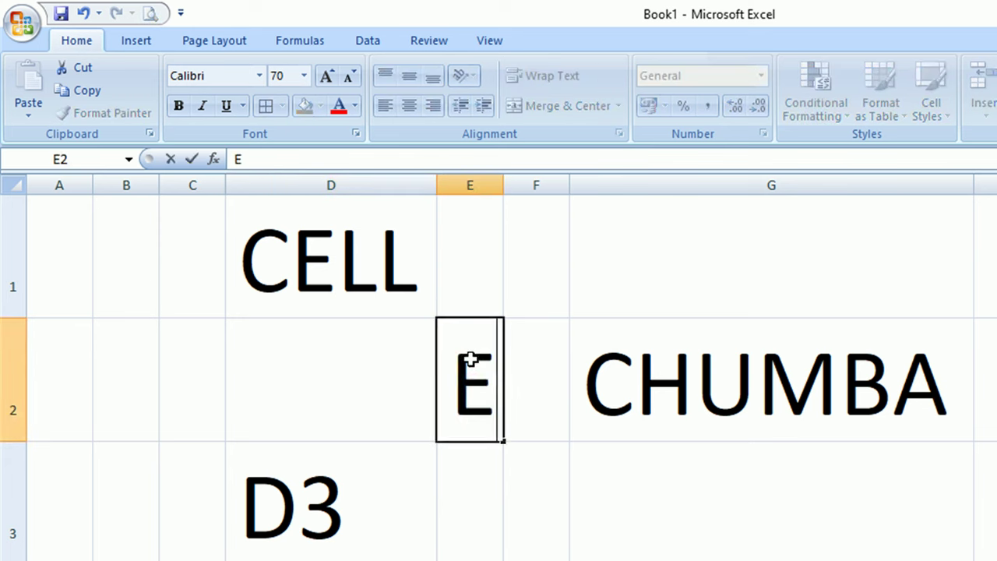
pyautogui.write('2')
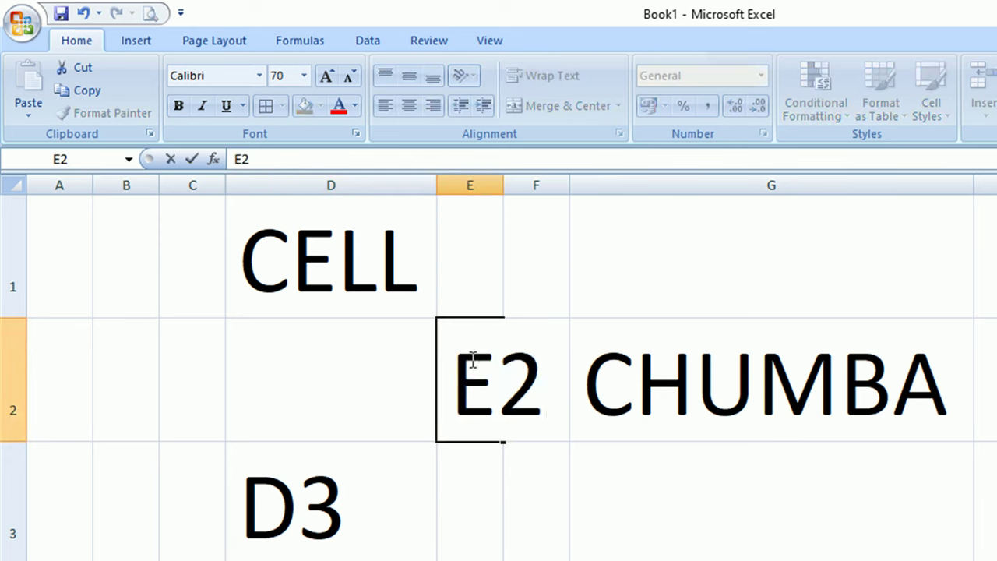
pyautogui.moveTo(572, 507); pyautogui.dragTo(557, 507)
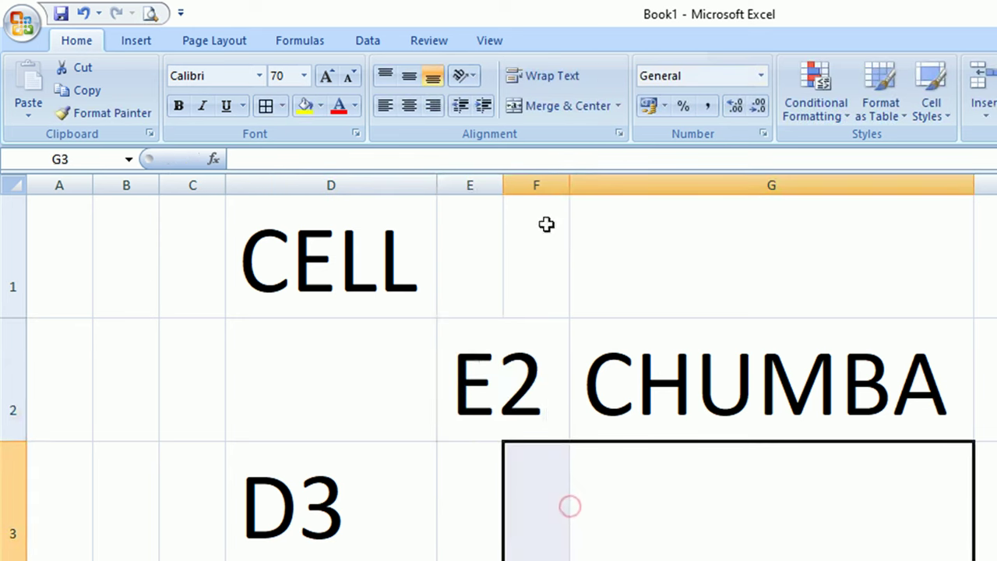
pyautogui.doubleClick(510, 177)
pyautogui.click(477, 365)
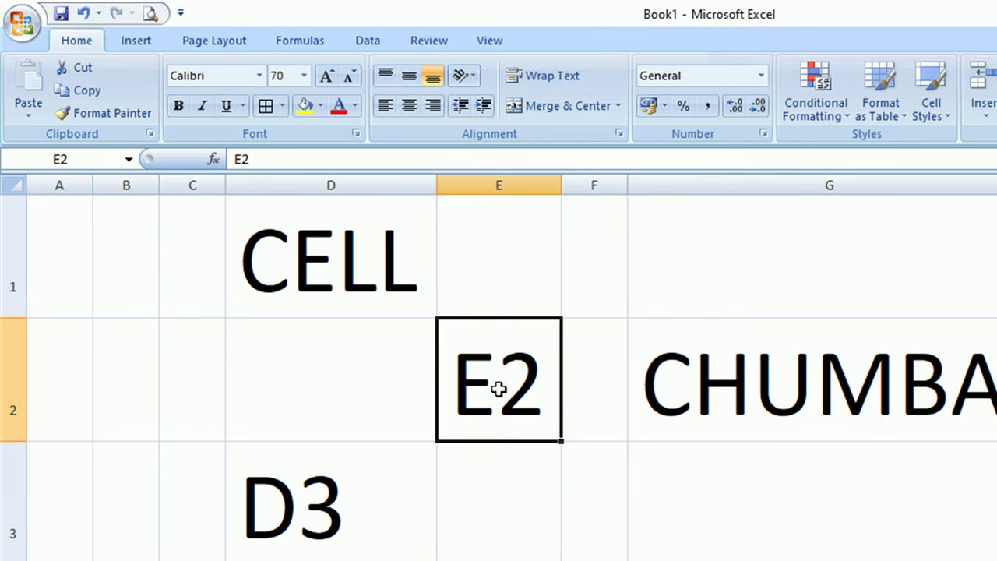
# Step: Label cell F3 with F3 and AutoFit column F
pyautogui.click(589, 491)
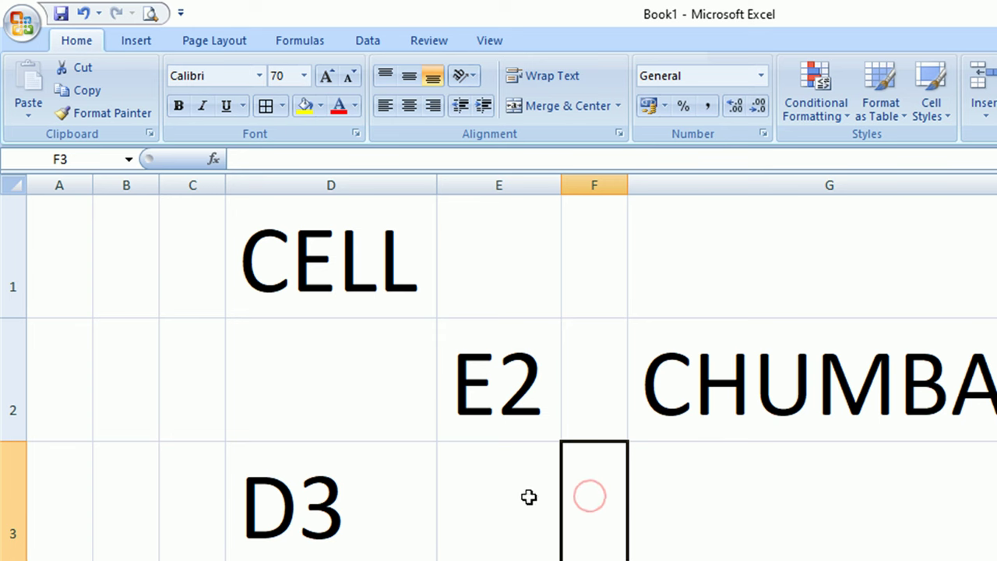
pyautogui.write('F')
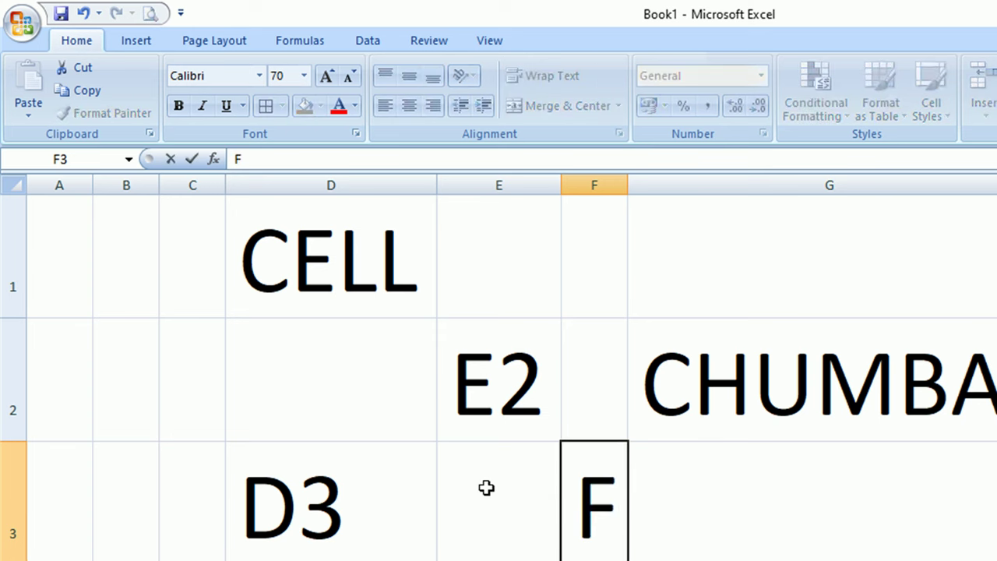
pyautogui.write('3')
pyautogui.press('Return')
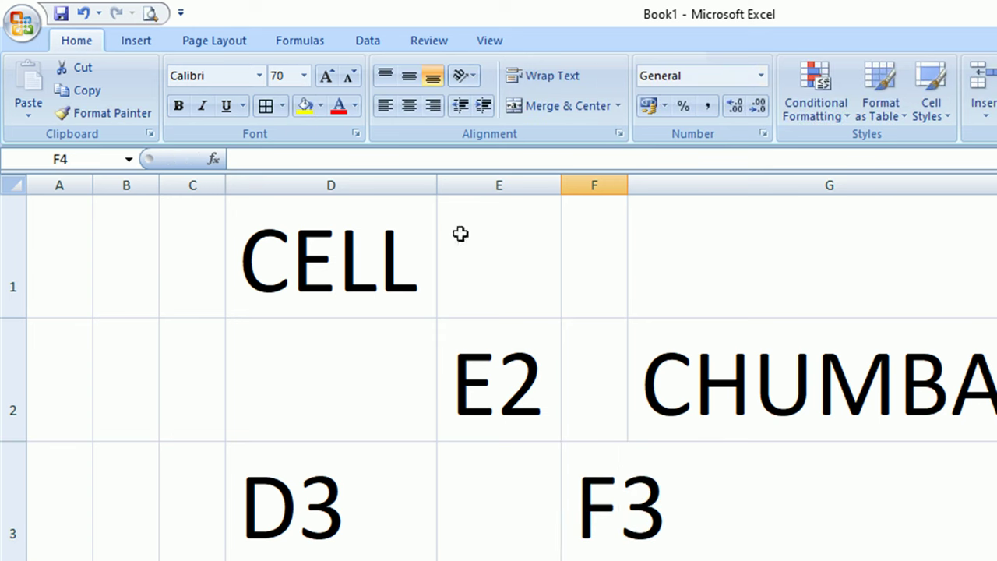
pyautogui.doubleClick(627, 184)
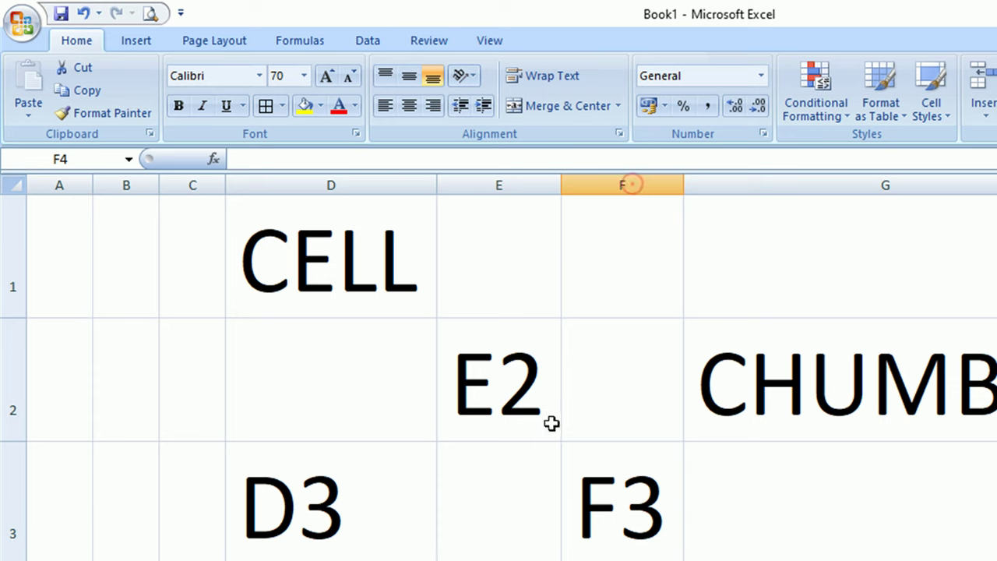
pyautogui.press('Tab')
pyautogui.press('Down')
pyautogui.press('Down')
pyautogui.press('Down')
pyautogui.press('Down')
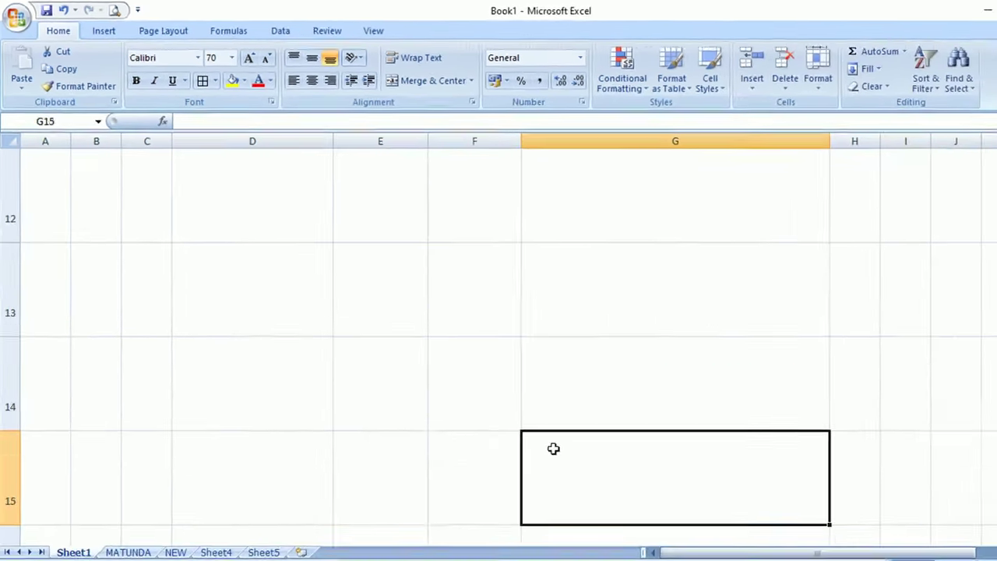
pyautogui.press('Down')
pyautogui.press('Down')
pyautogui.press('Down')
pyautogui.press('Down')
pyautogui.press('Down')
pyautogui.press('Down')
pyautogui.press('Down')
# Step: Move to cell AH40, enter AH40 there and AutoFit column AH
pyautogui.press('Right')
pyautogui.press('Right')
pyautogui.press('Right')
pyautogui.press('Right')
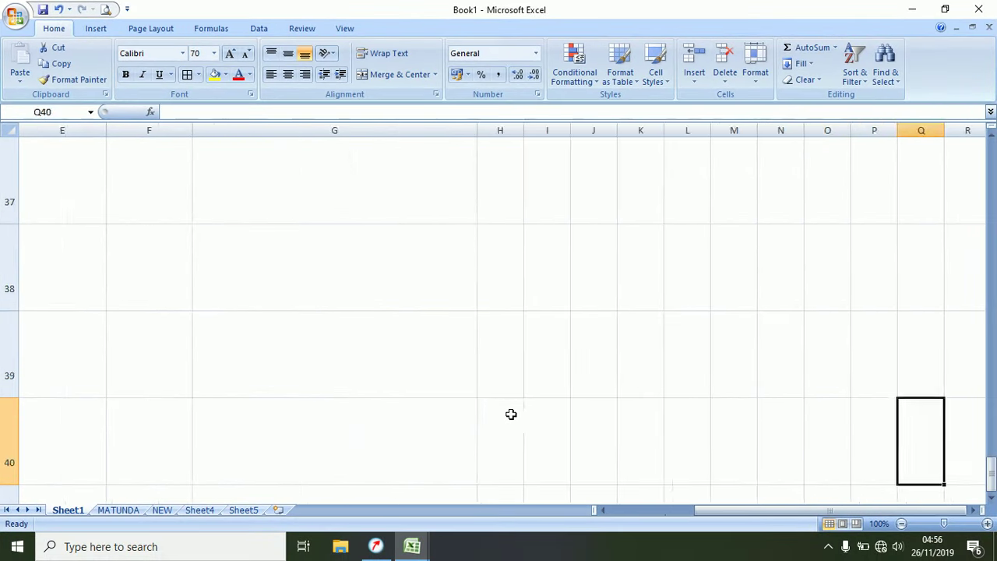
pyautogui.press('Right')
pyautogui.press('Right')
pyautogui.press('Right')
pyautogui.press('Right')
pyautogui.press('Right')
pyautogui.press('Right')
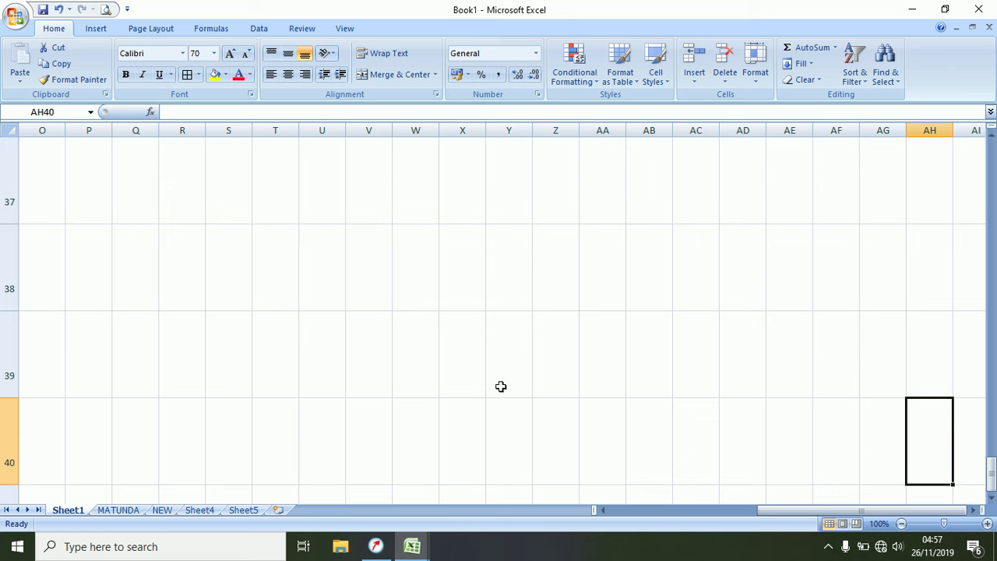
pyautogui.write('AH40')
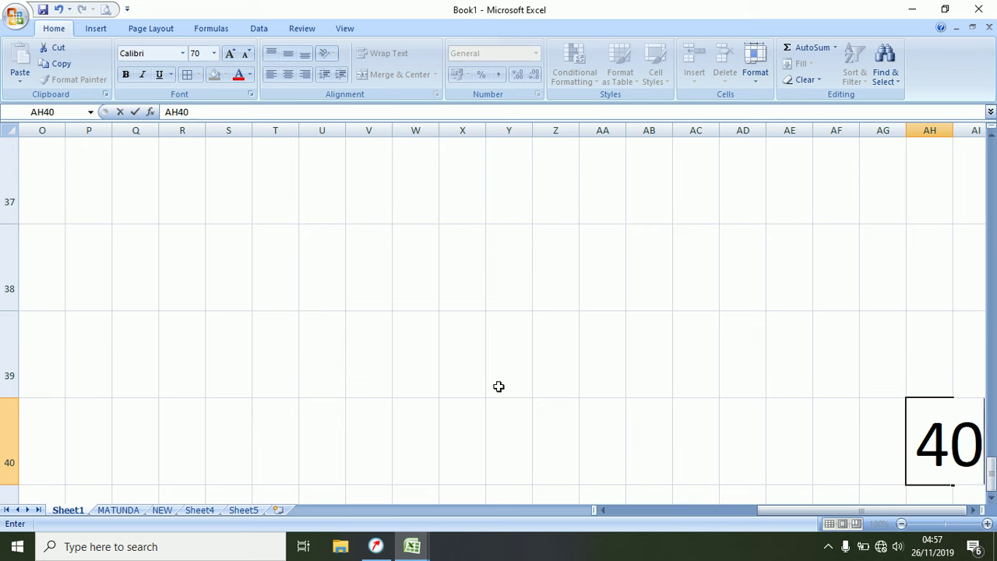
pyautogui.press('Return')
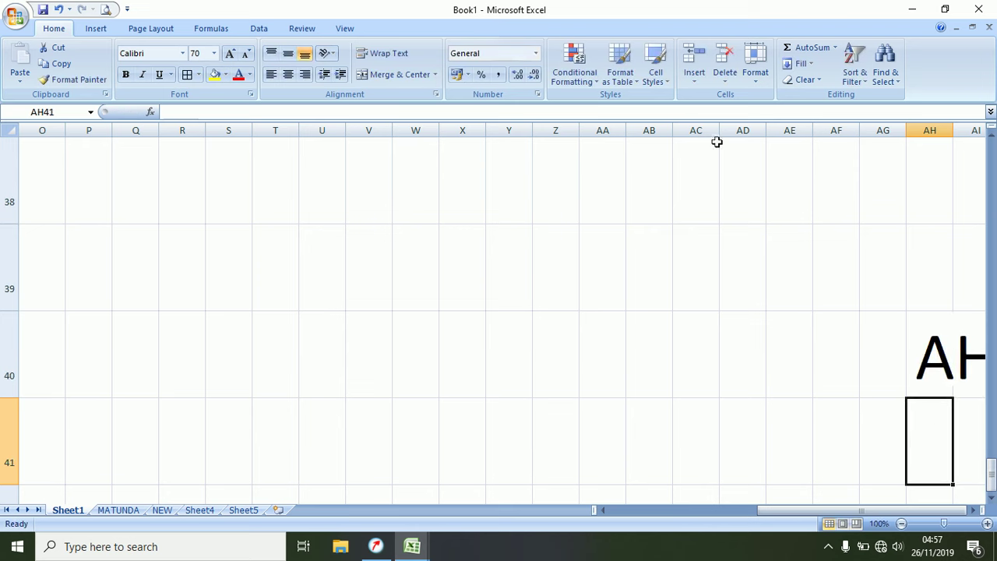
pyautogui.doubleClick(952, 131)
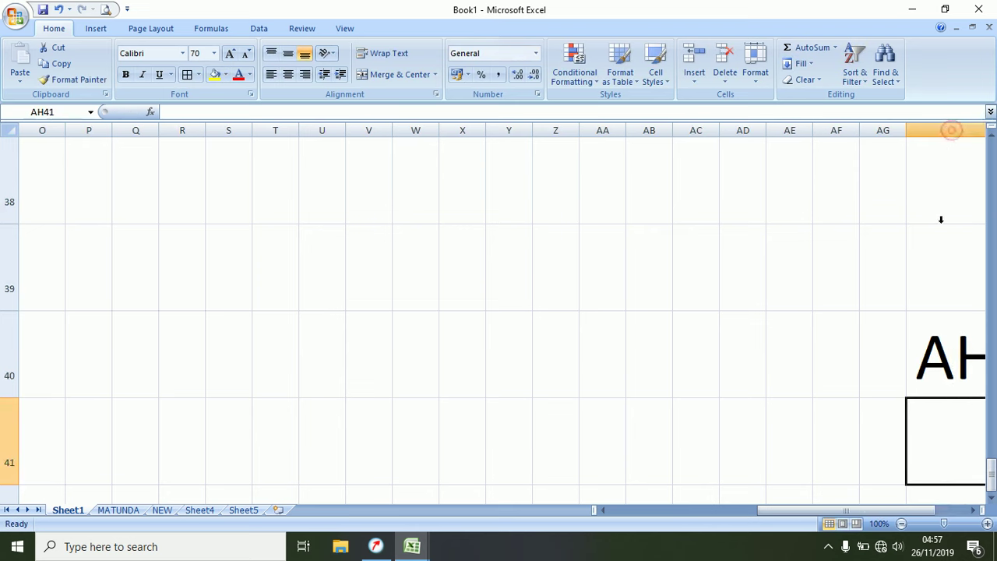
pyautogui.click(973, 509)
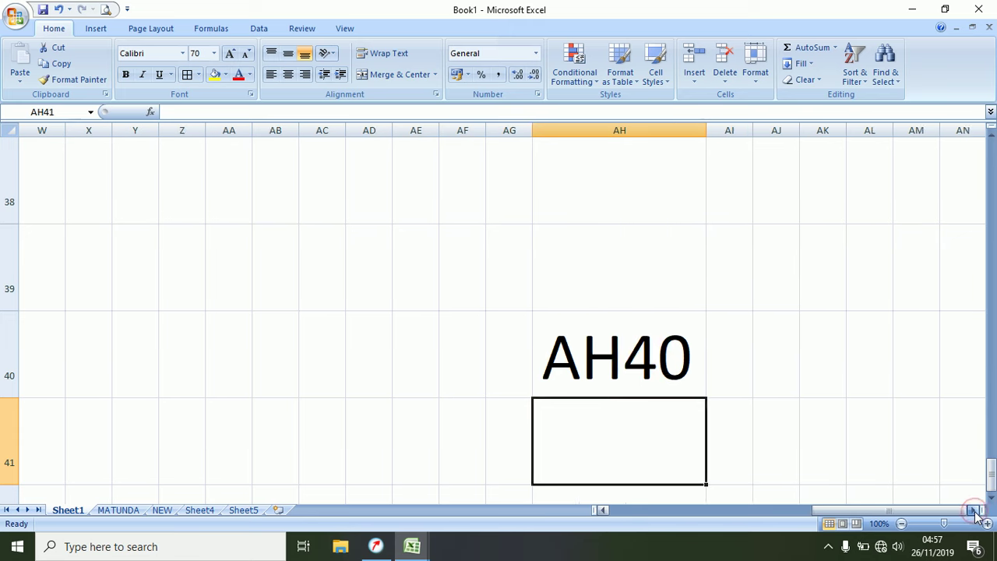
pyautogui.click(511, 366)
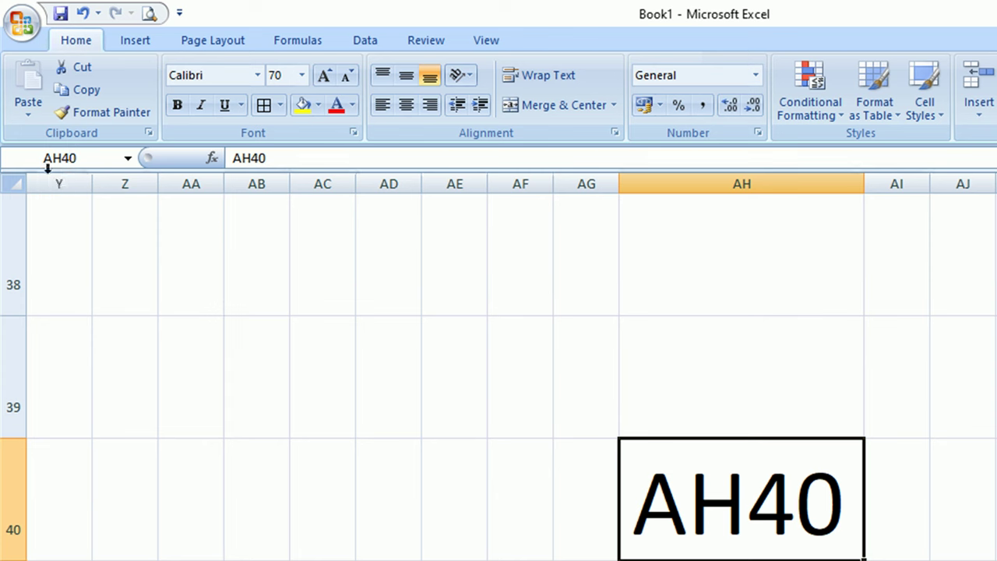
# Step: Jump from AG40 back to the top-left of the sheet and select cells C1 and C2
pyautogui.click(597, 517)
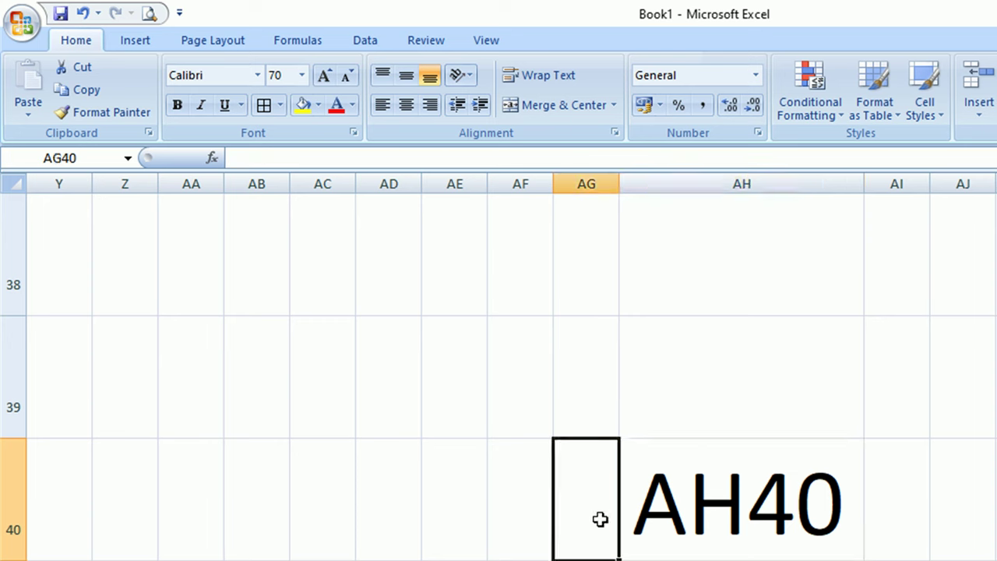
pyautogui.press('Home')
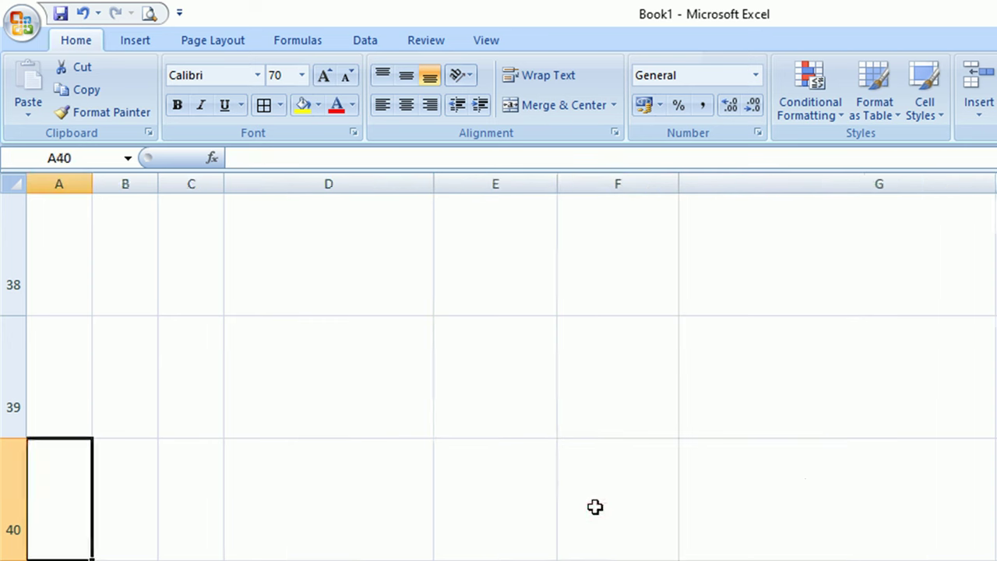
pyautogui.hotkey('ctrl', 'Home')
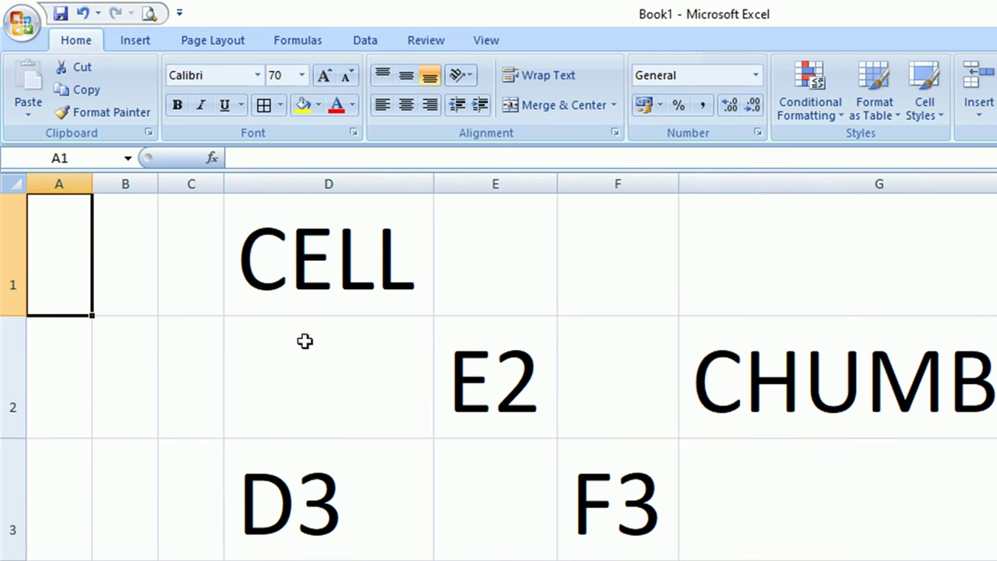
pyautogui.click(176, 253)
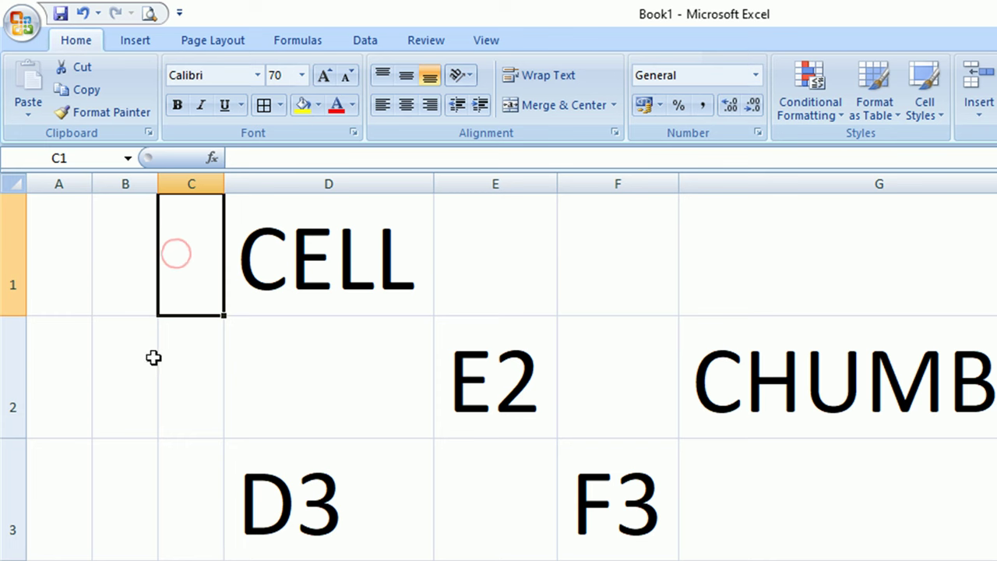
pyautogui.click(198, 395)
pyautogui.click(185, 256)
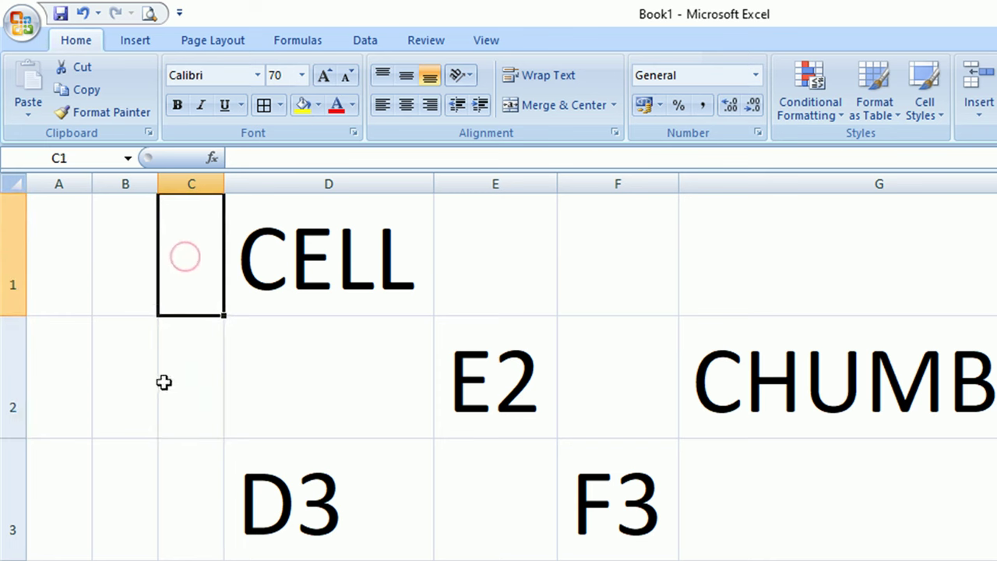
pyautogui.click(187, 389)
# Step: Select cells C3, C2, B2 and B3 in turn to show their addresses
pyautogui.click(188, 483)
pyautogui.click(187, 371)
pyautogui.click(131, 395)
pyautogui.click(146, 485)
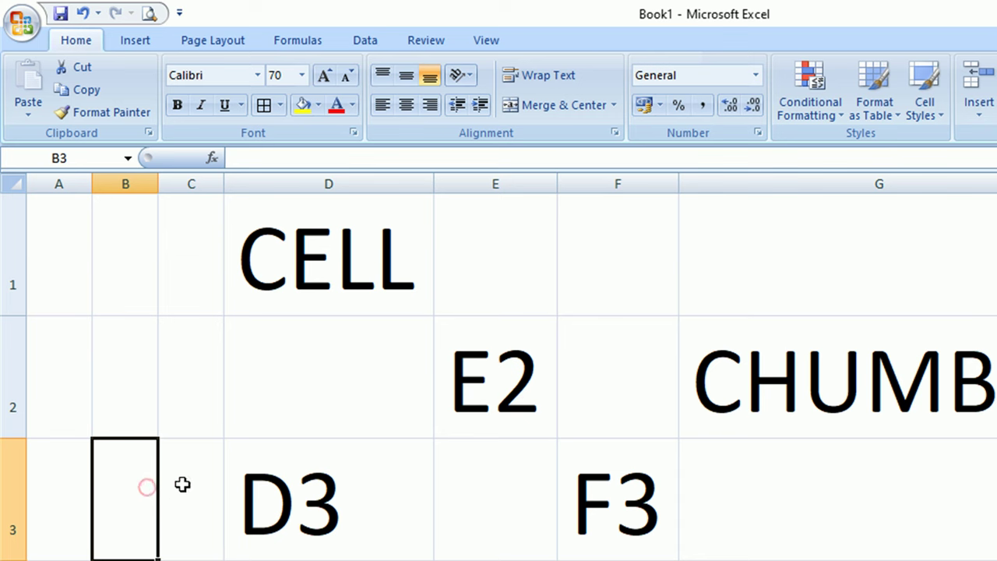
pyautogui.click(183, 483)
pyautogui.click(184, 401)
pyautogui.click(131, 374)
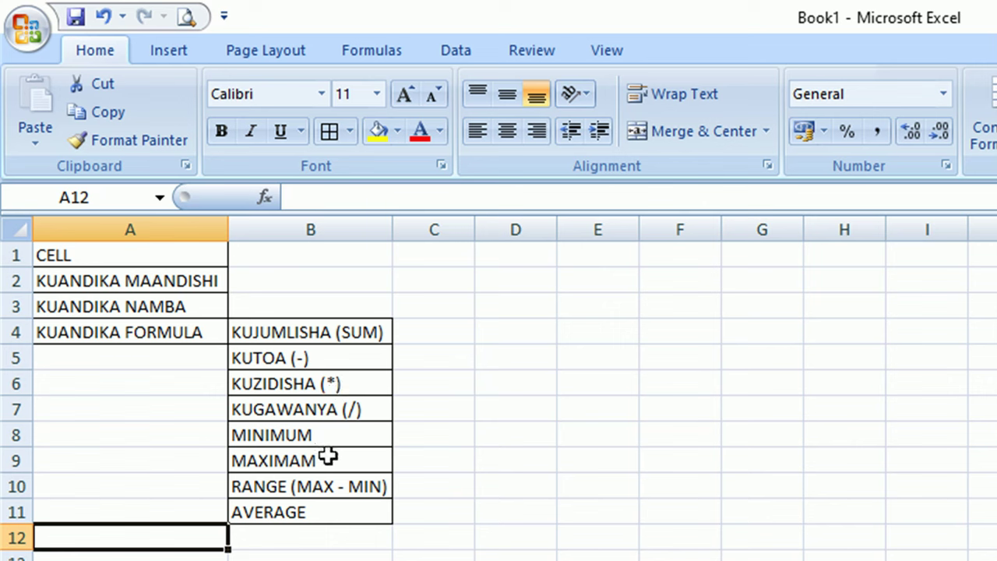
# Step: On the MATUNDA sheet, number A2:A11 from 1 to 10 by filling down from 1 and 2
pyautogui.click(311, 518)
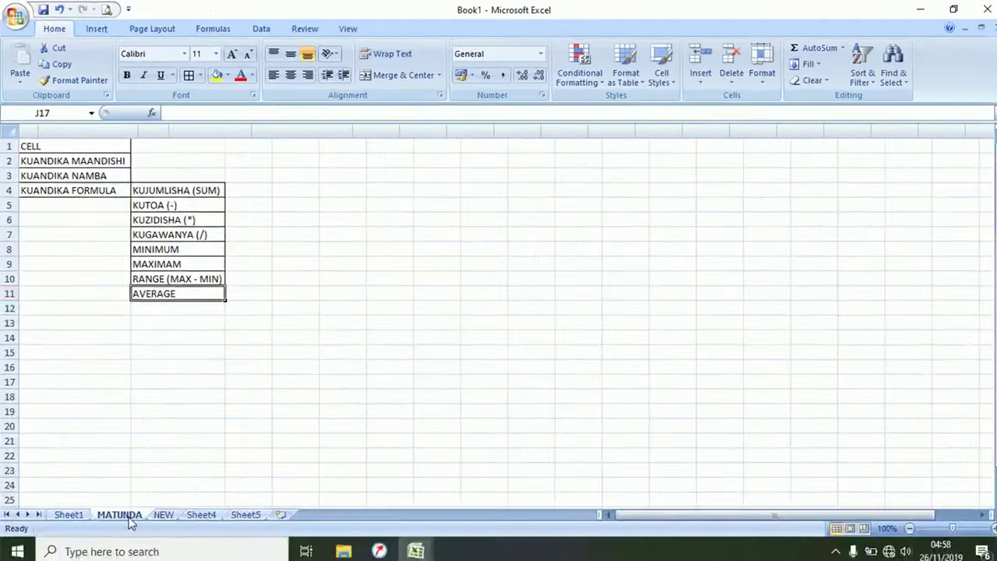
pyautogui.click(129, 536)
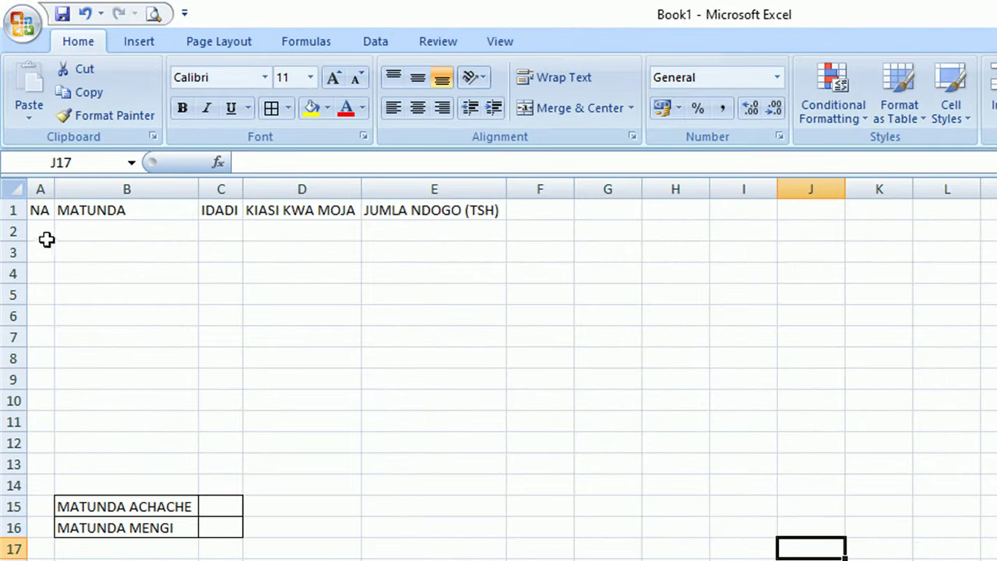
pyautogui.click(38, 221)
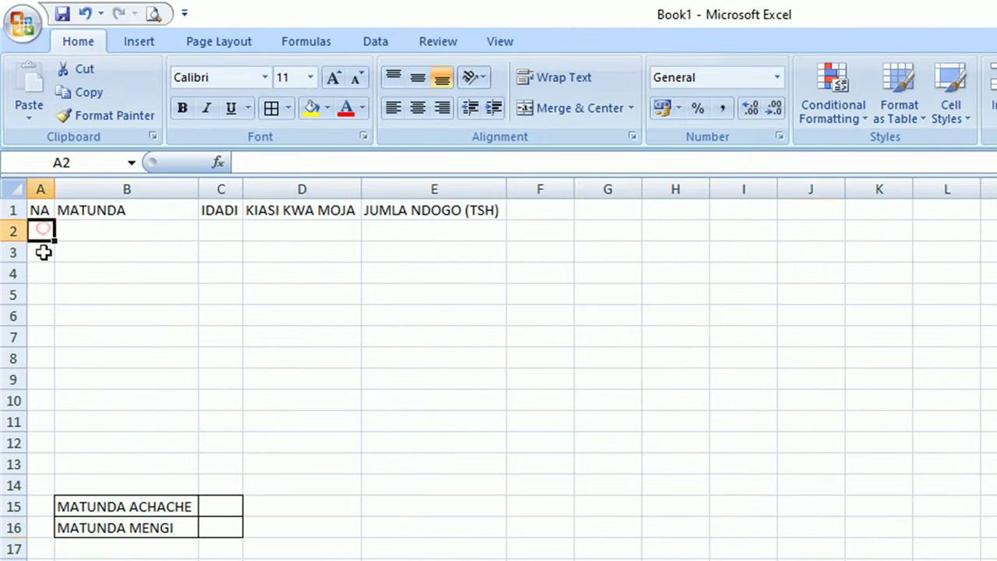
pyautogui.write('1')
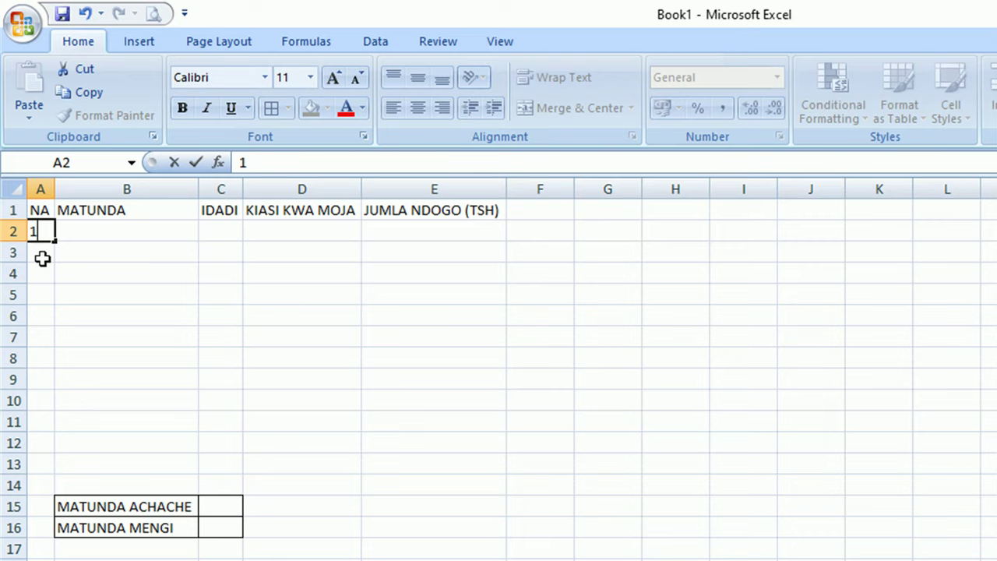
pyautogui.press('Return')
pyautogui.write('2')
pyautogui.press('Return')
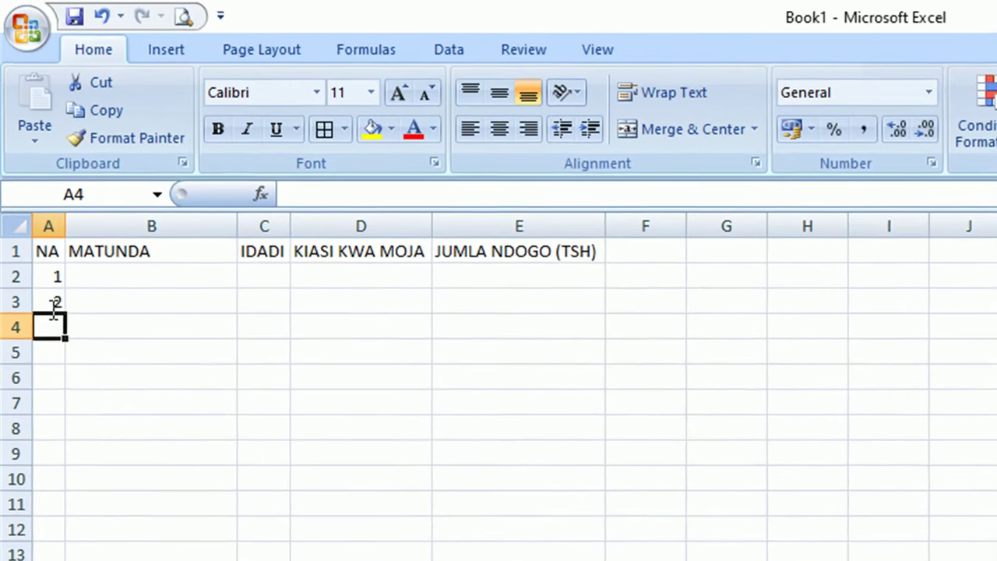
pyautogui.click(52, 247)
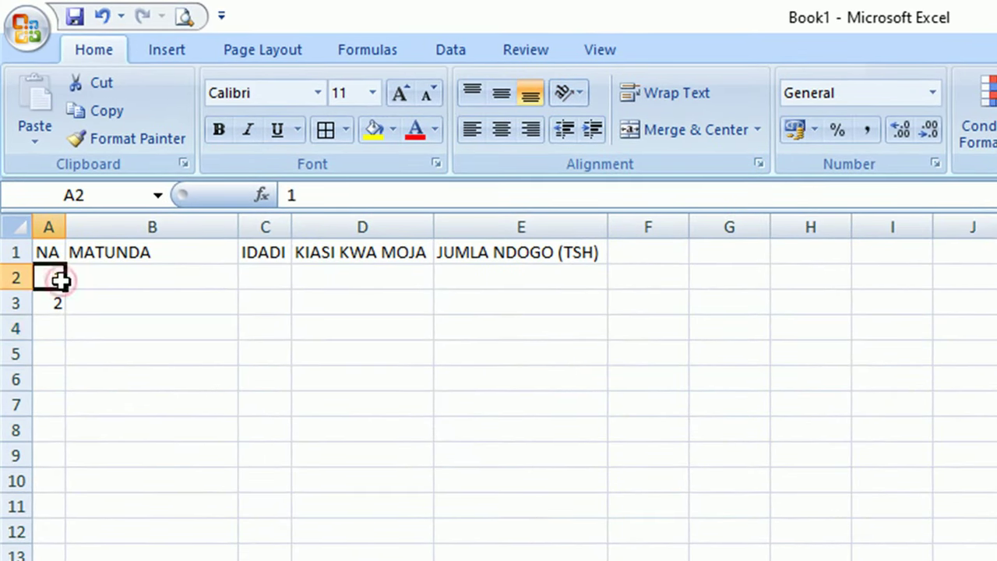
pyautogui.moveTo(56, 278); pyautogui.dragTo(56, 303)
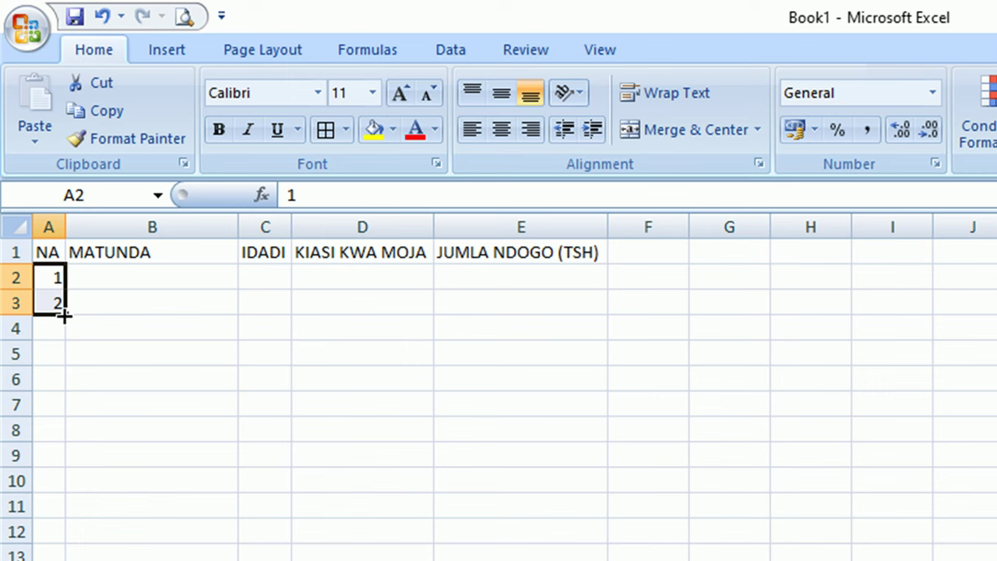
pyautogui.moveTo(63, 315)
pyautogui.mouseDown()
pyautogui.moveTo(69, 540)
pyautogui.moveTo(63, 520)
pyautogui.mouseUp()
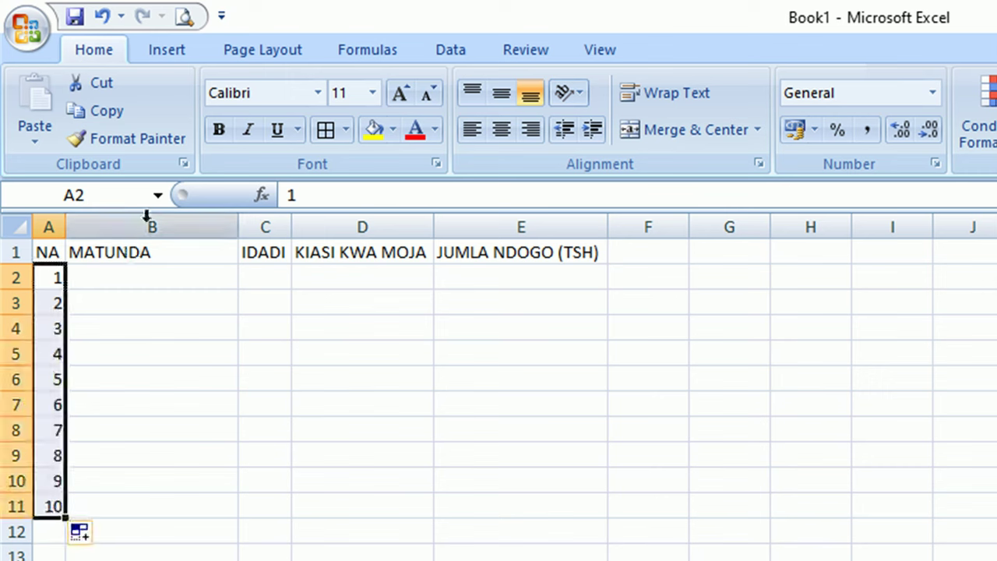
# Step: Enter EMBE, CHUNGWA, CHENZA, LIMAO and TIKITI MAJI down column B from B2
pyautogui.click(145, 481)
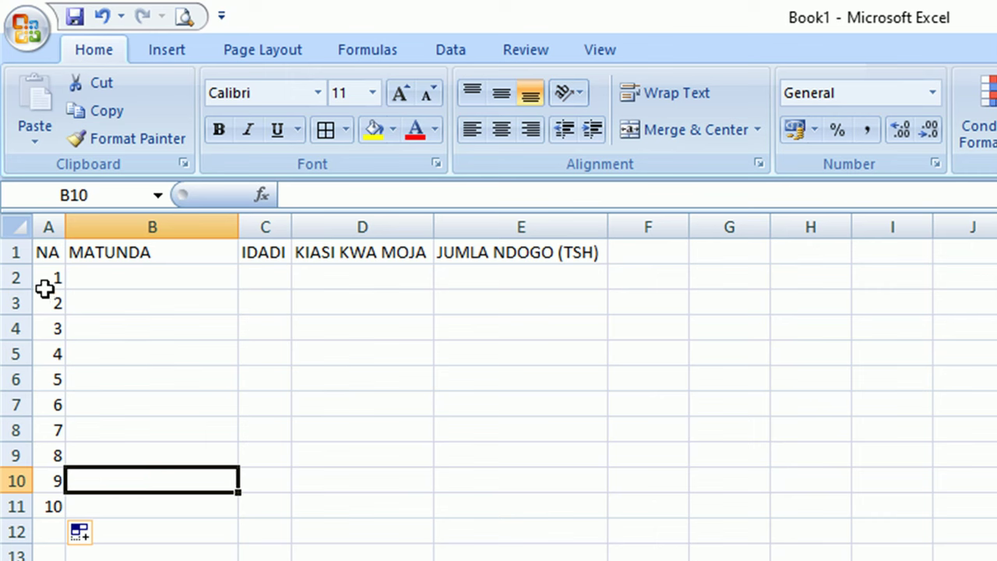
pyautogui.click(152, 270)
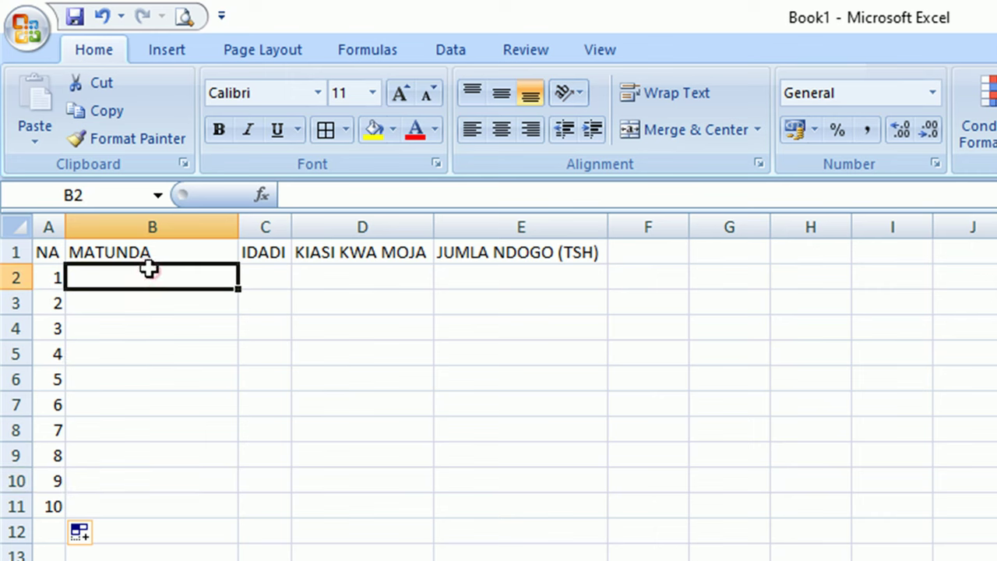
pyautogui.write('EMBE')
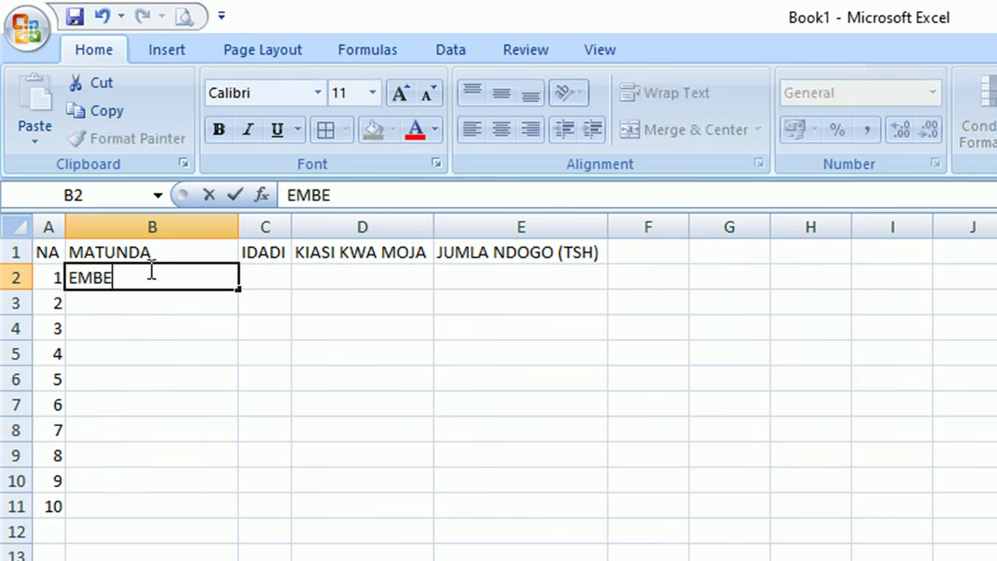
pyautogui.press('Return')
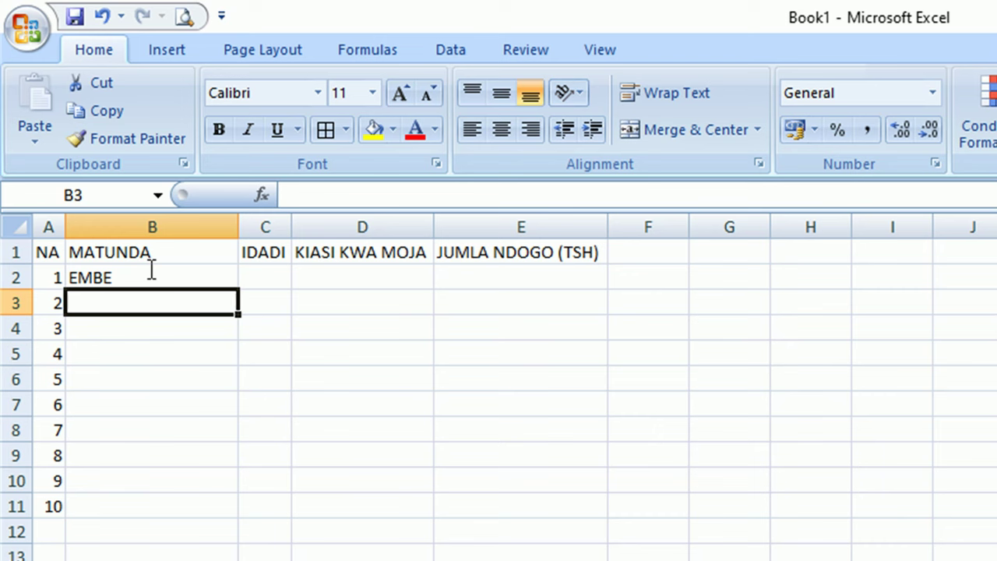
pyautogui.write('CHUNGWA')
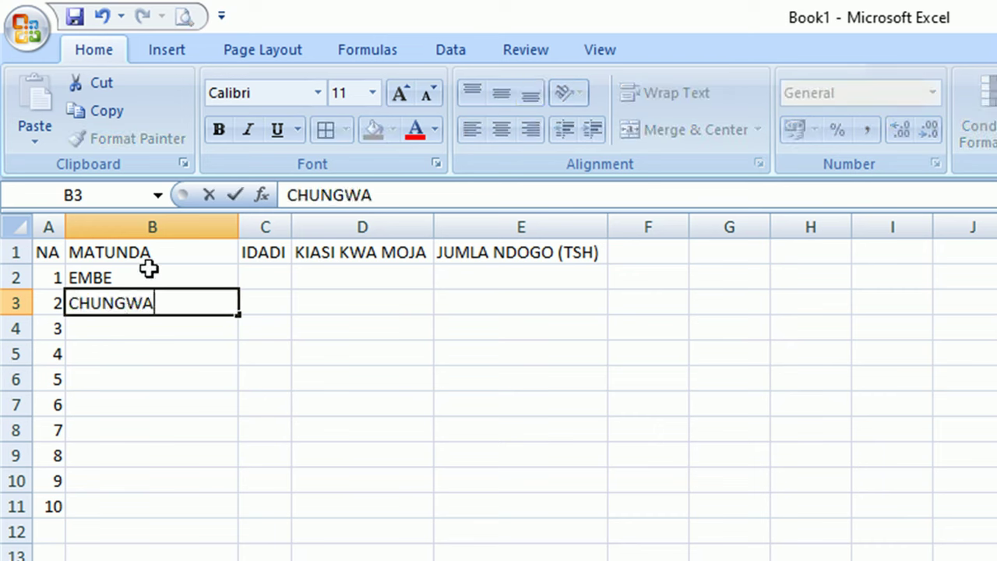
pyautogui.press('Return')
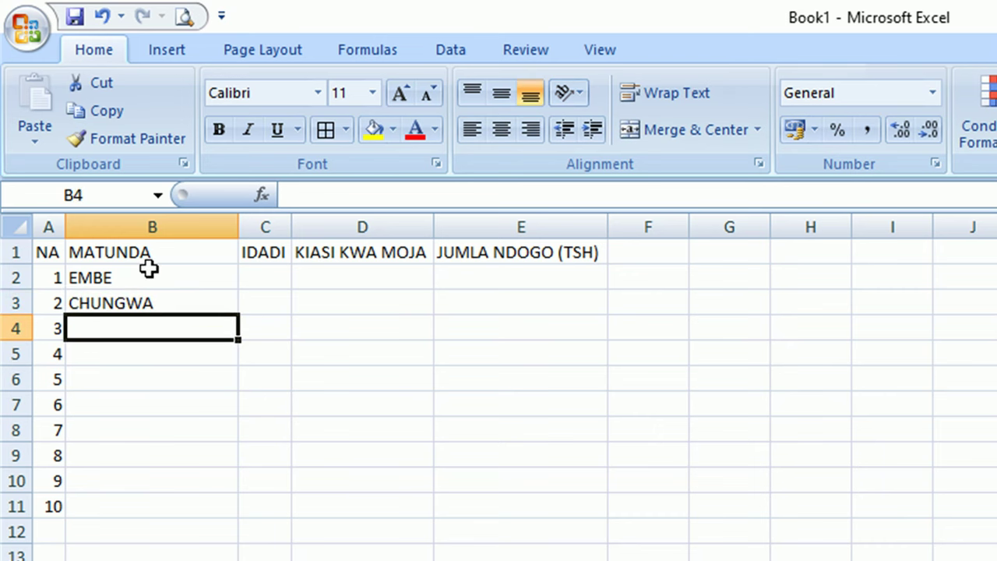
pyautogui.write('CHENZA')
pyautogui.press('Return')
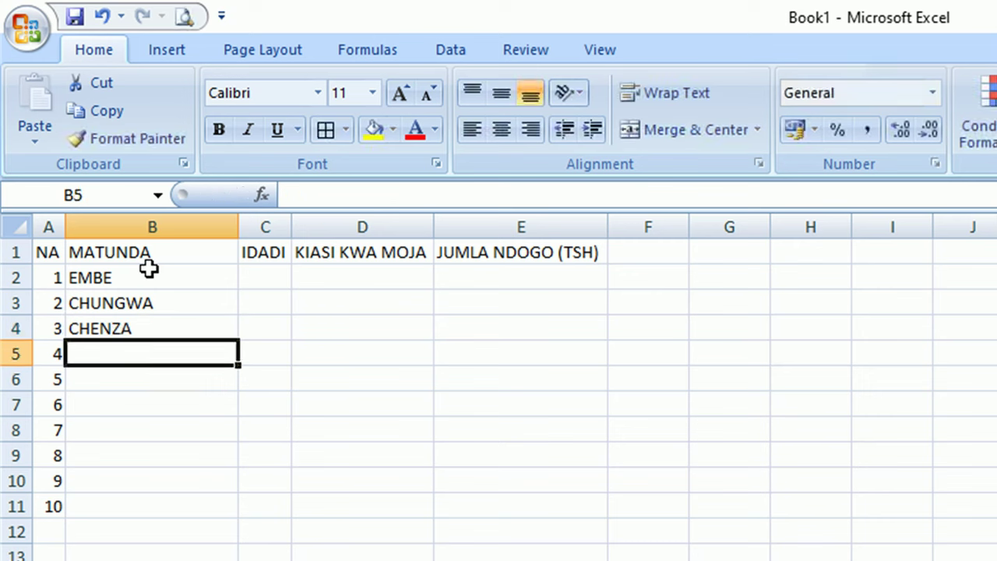
pyautogui.write('LIMAO')
pyautogui.press('Return')
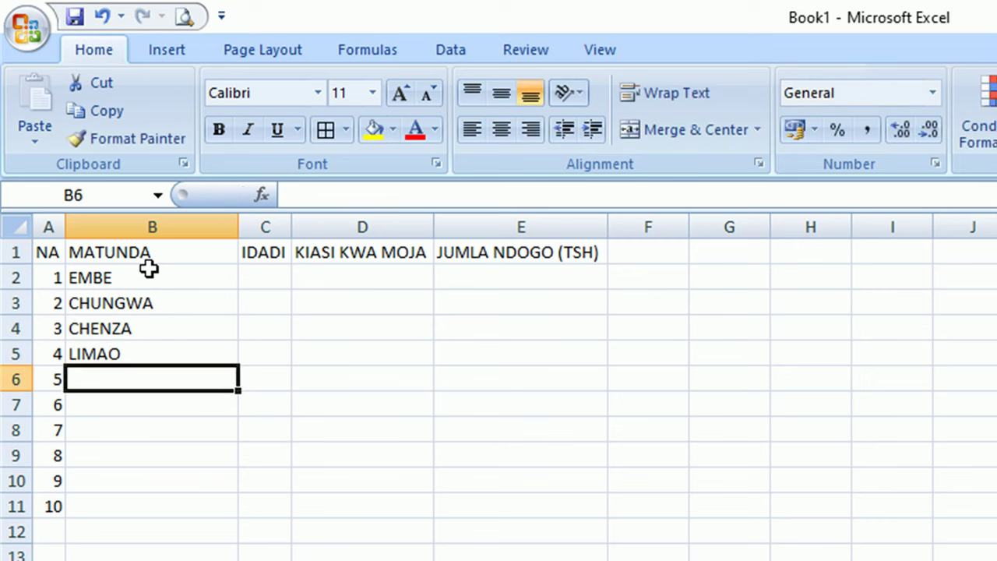
pyautogui.write('TIKIT')
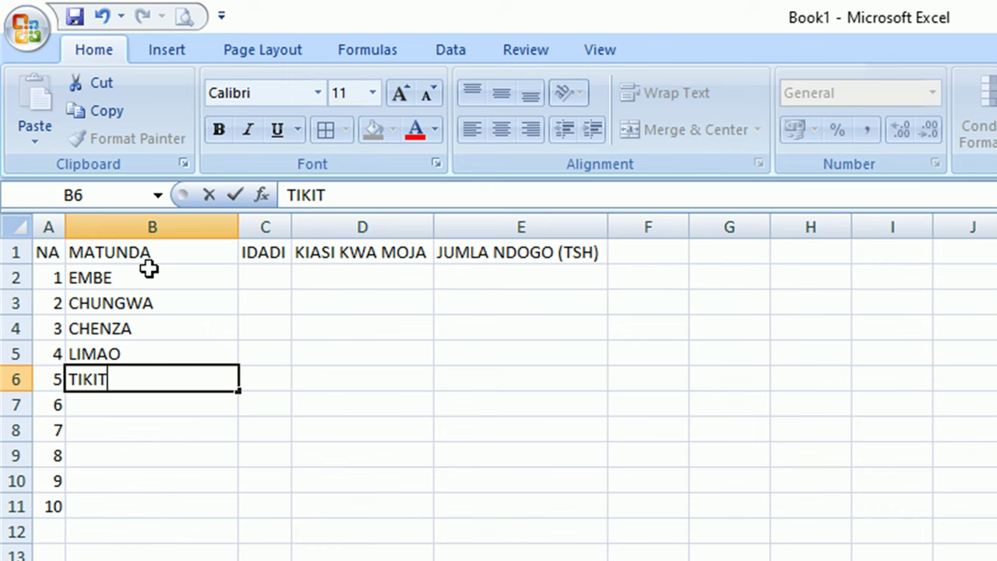
pyautogui.write('I MAJI')
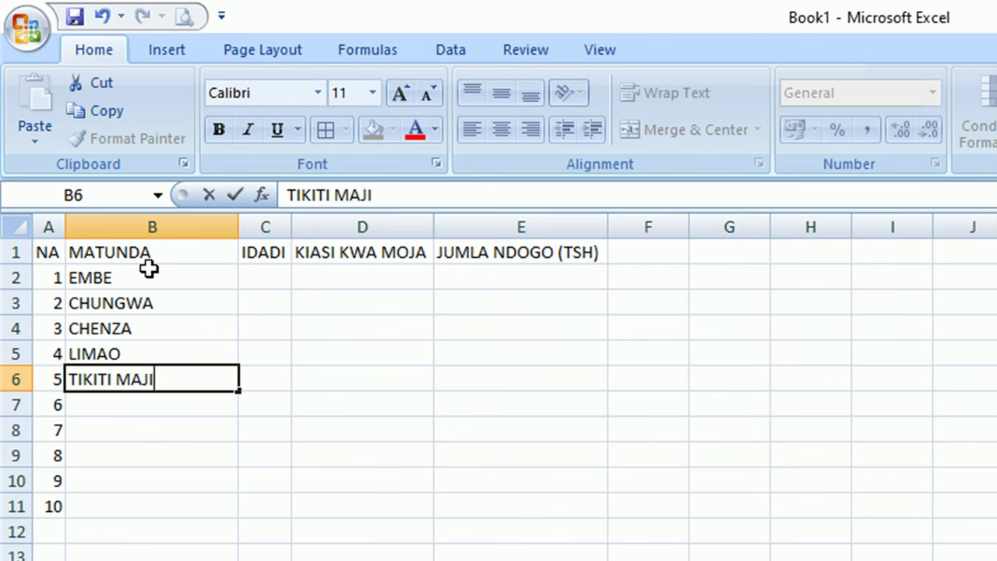
pyautogui.press('Return')
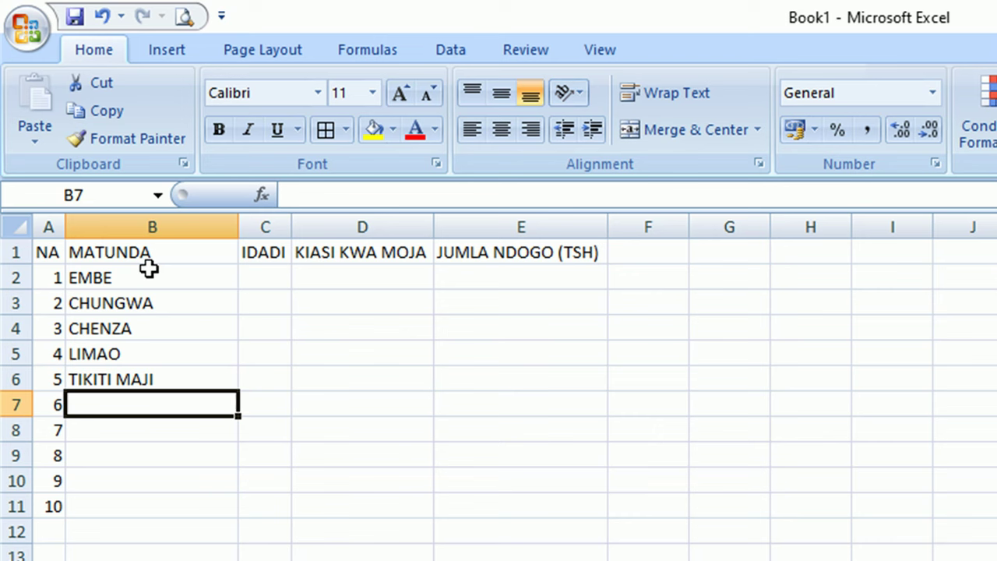
# Step: Continue the fruit list with FENESI, NANASI, PASSION, ZABIBU and APPLE down to B11
pyautogui.write('FENESI')
pyautogui.press('Return')
pyautogui.write('NANASI')
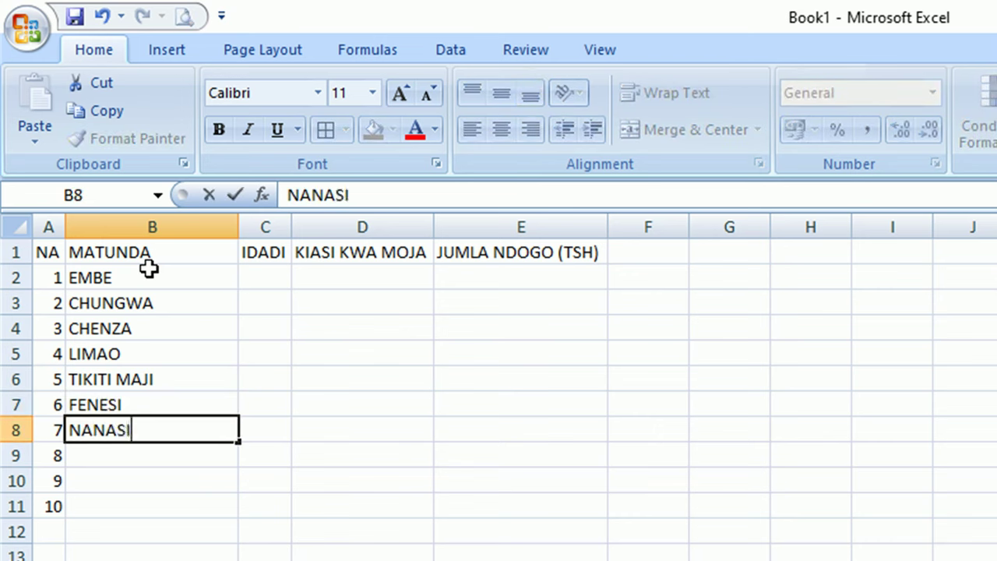
pyautogui.press('Return')
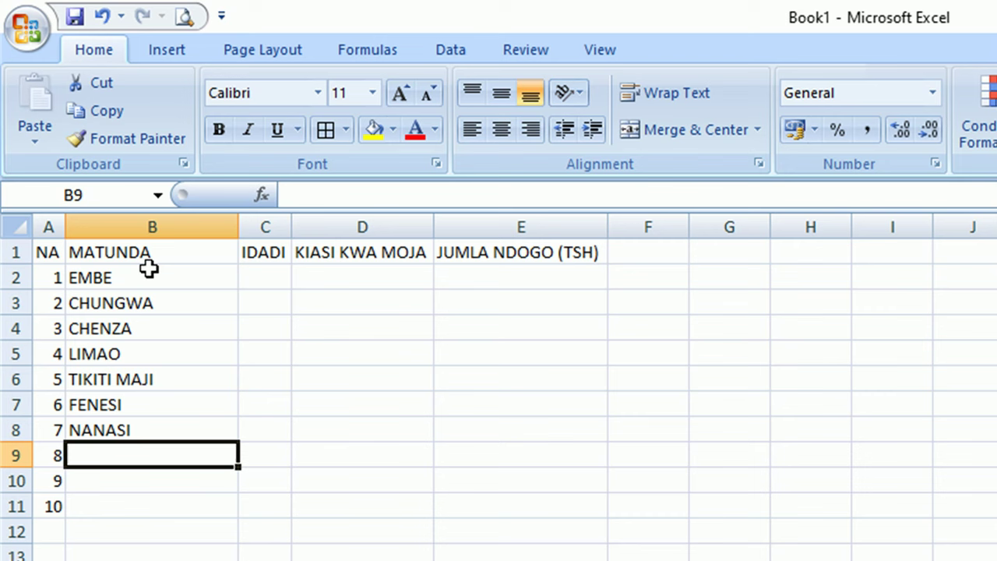
pyautogui.write('PASSION')
pyautogui.press('Return')
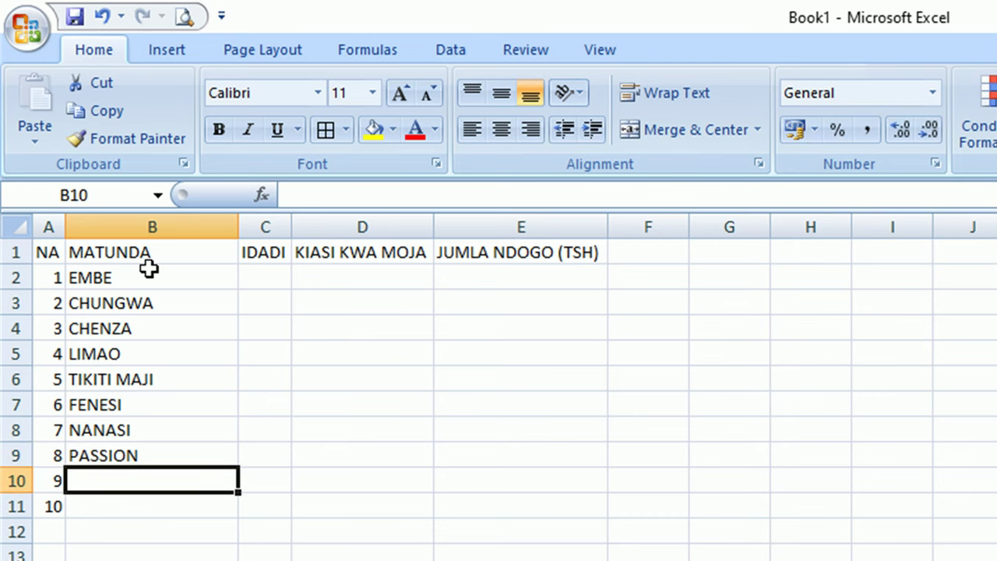
pyautogui.write('Z')
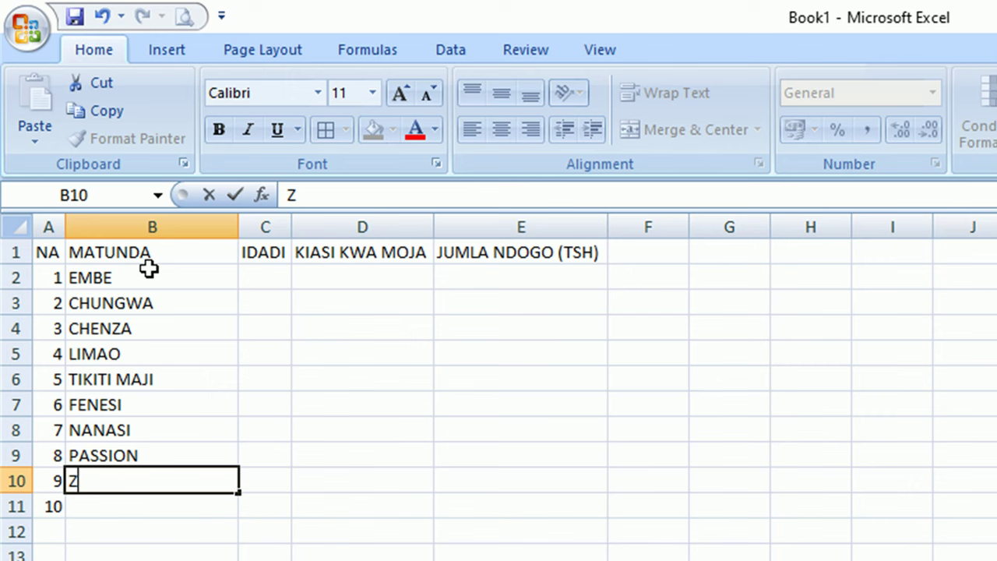
pyautogui.write('ABIBU')
pyautogui.press('Return')
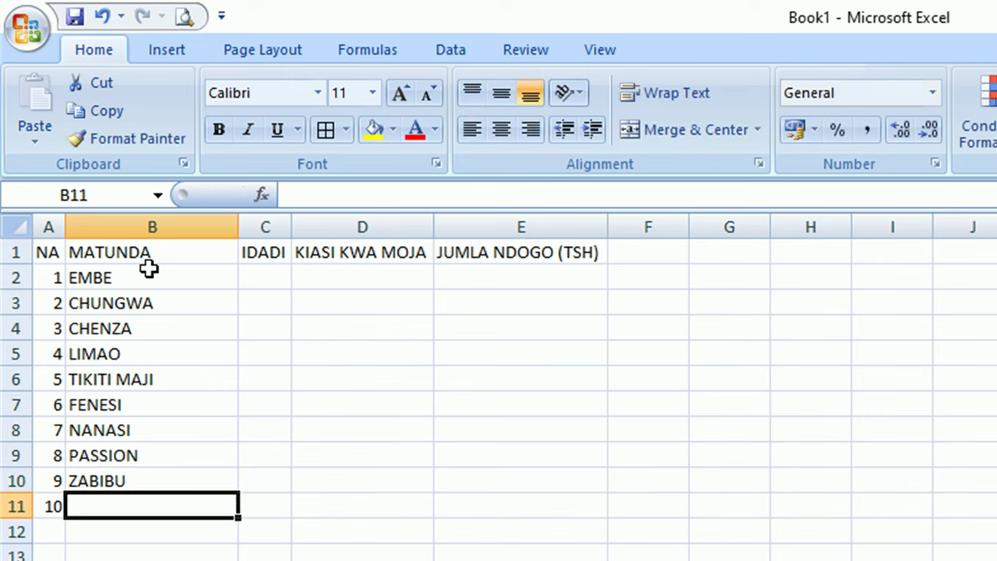
pyautogui.write('APPLE')
pyautogui.press('Tab')
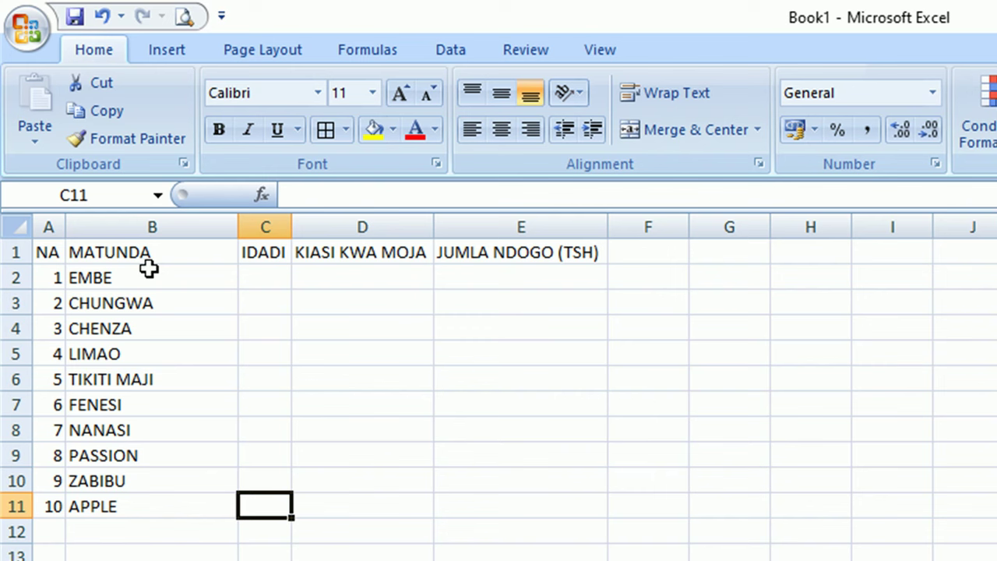
pyautogui.press('Up')
pyautogui.press('Up')
pyautogui.press('Up')
pyautogui.press('Up')
pyautogui.press('Up')
pyautogui.press('Up')
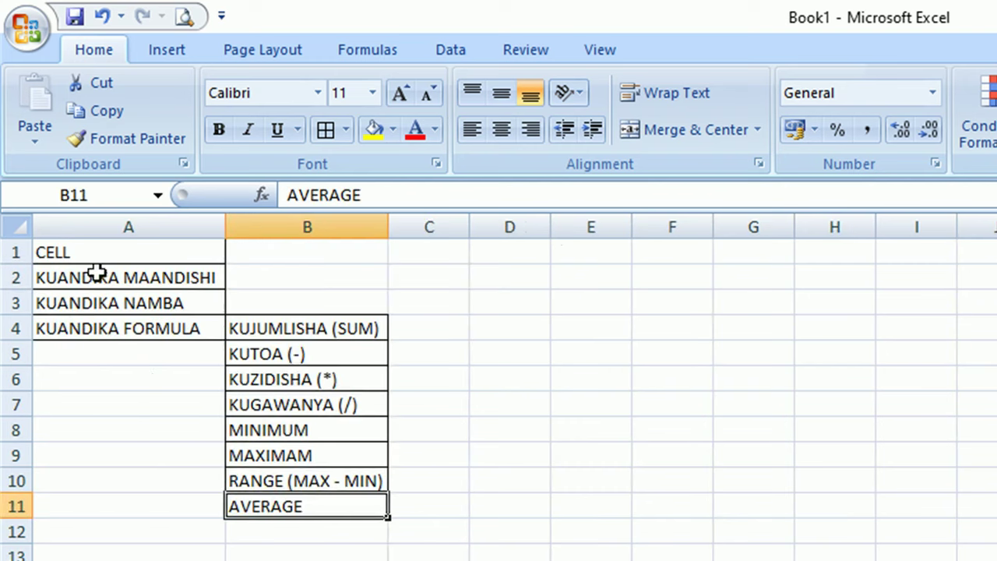
pyautogui.click(98, 268)
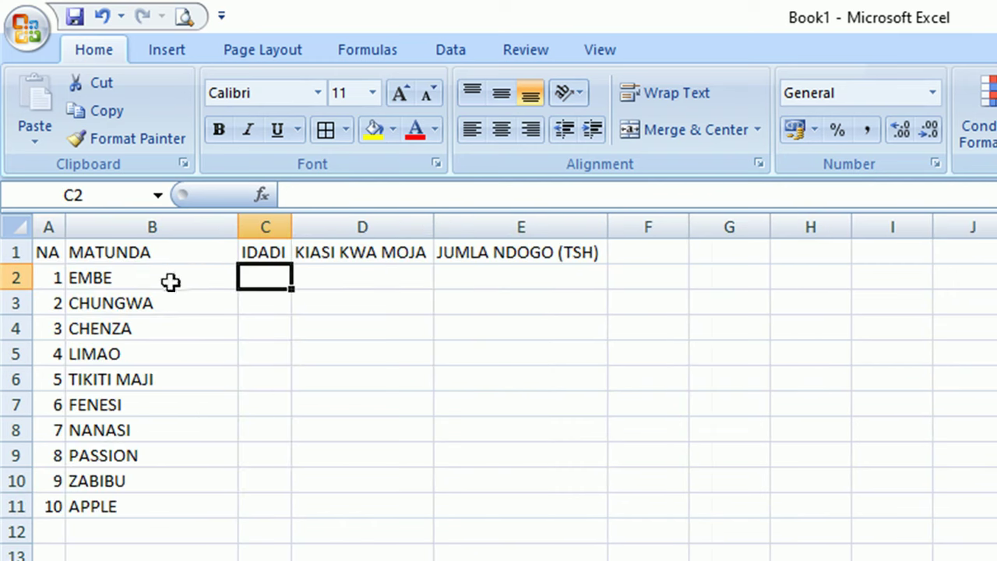
# Step: Enter IDADI counts 67 for EMBE and 50 for CHUNGWA
pyautogui.click(167, 279)
pyautogui.click(146, 312)
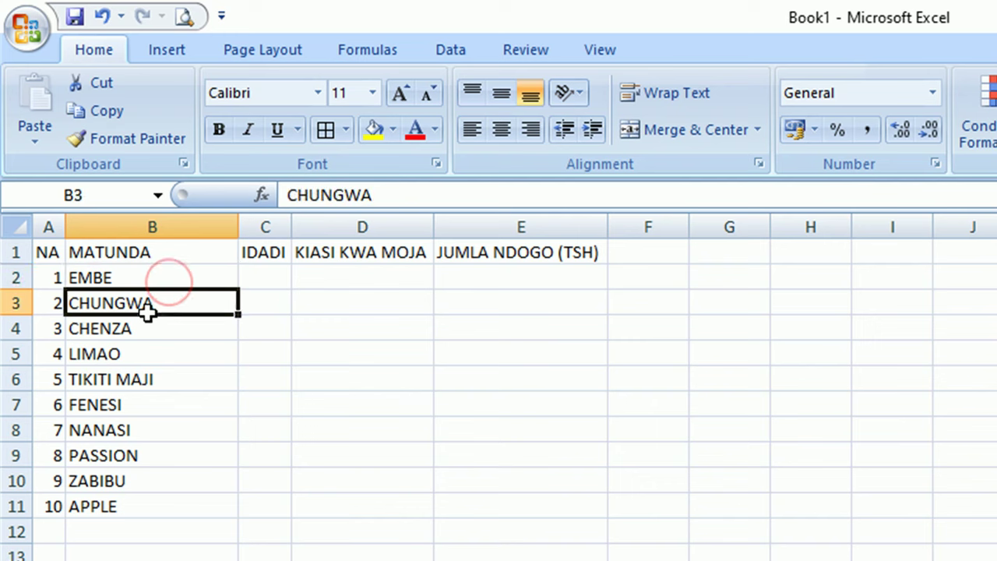
pyautogui.click(147, 327)
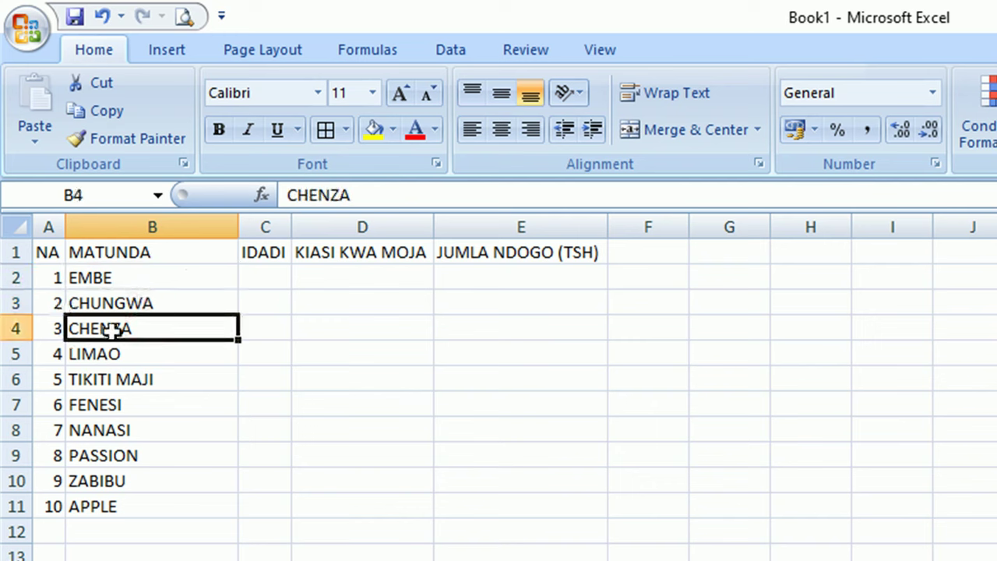
pyautogui.click(256, 278)
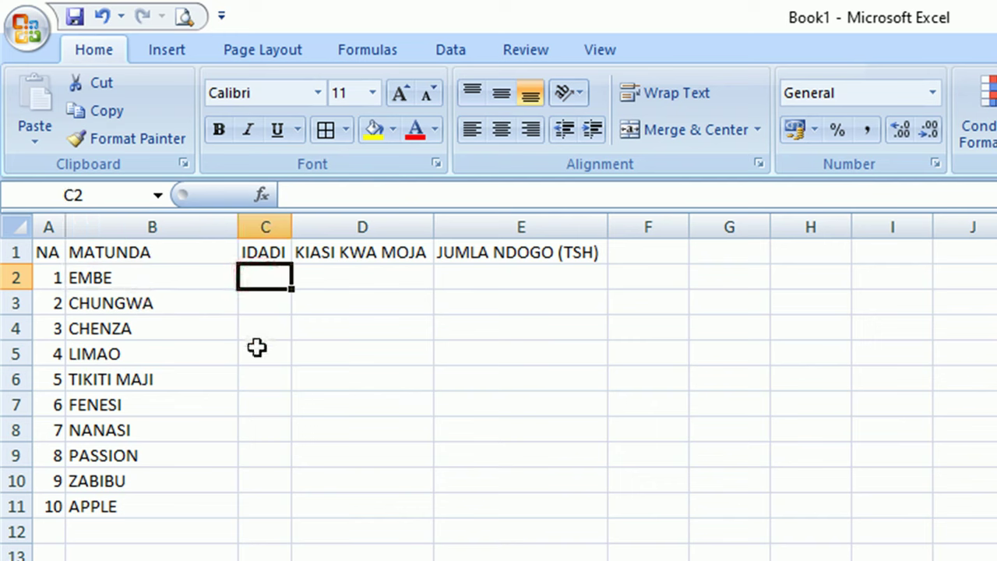
pyautogui.write('67')
pyautogui.press('Return')
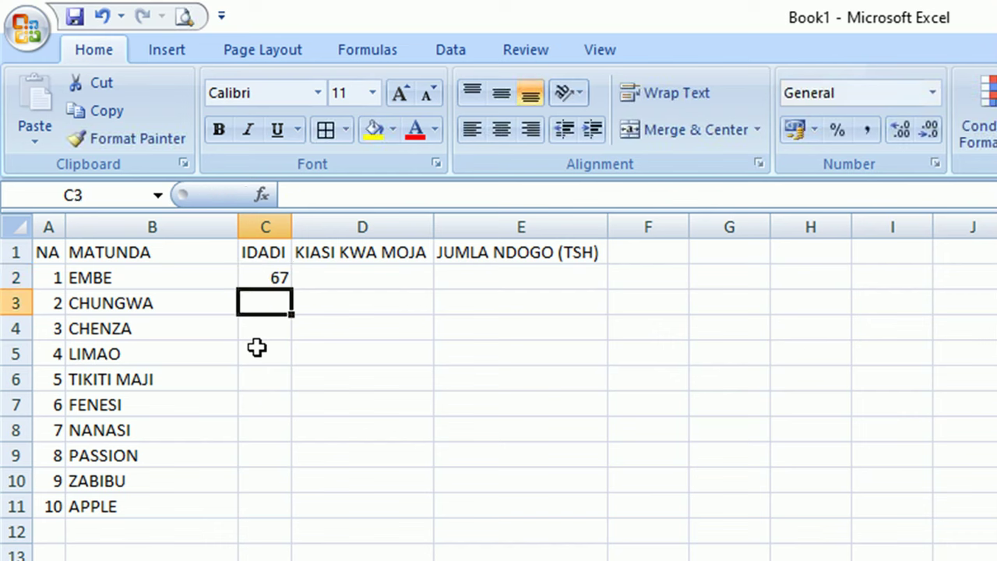
pyautogui.write('50')
pyautogui.press('Return')
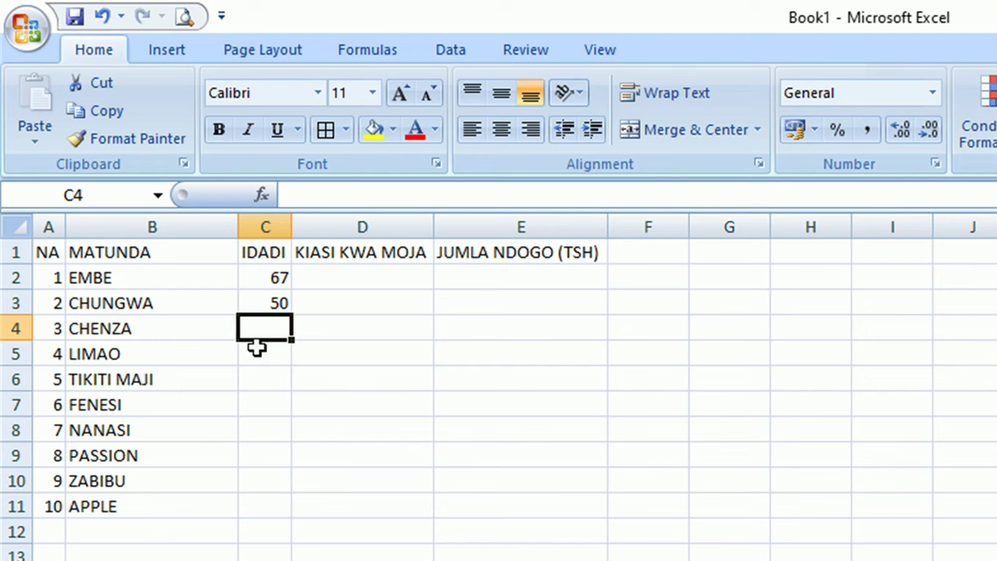
# Step: Enter counts 30, 78, 59 and 30 for CHENZA, LIMAO, TIKITI MAJI and FENESI
pyautogui.write('30')
pyautogui.press('Return')
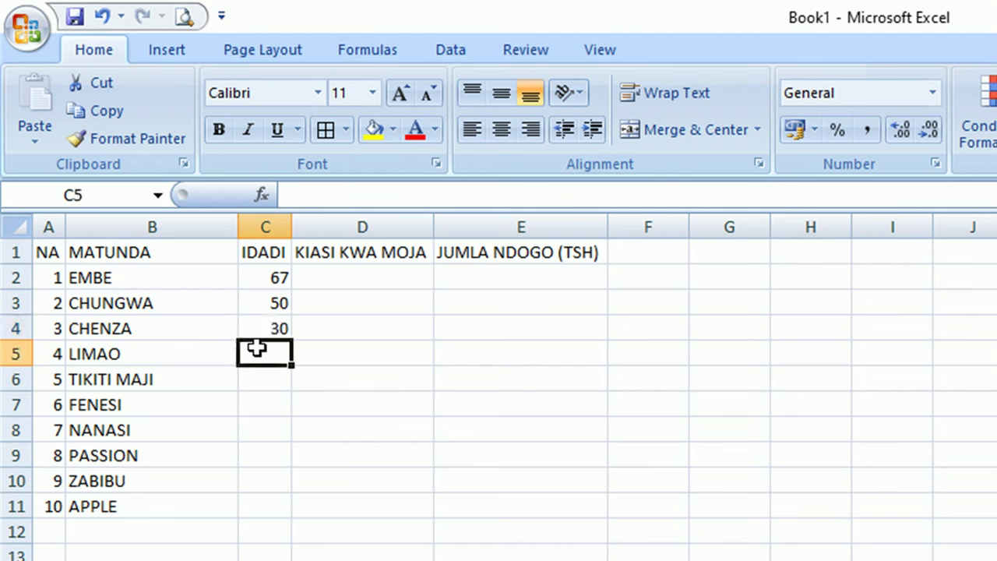
pyautogui.write('78')
pyautogui.press('Return')
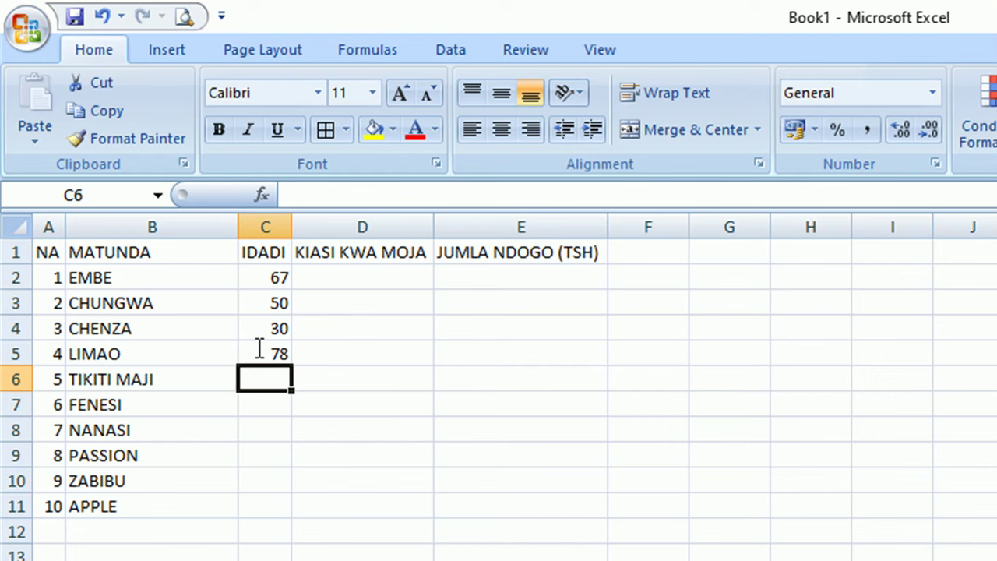
pyautogui.write('5')
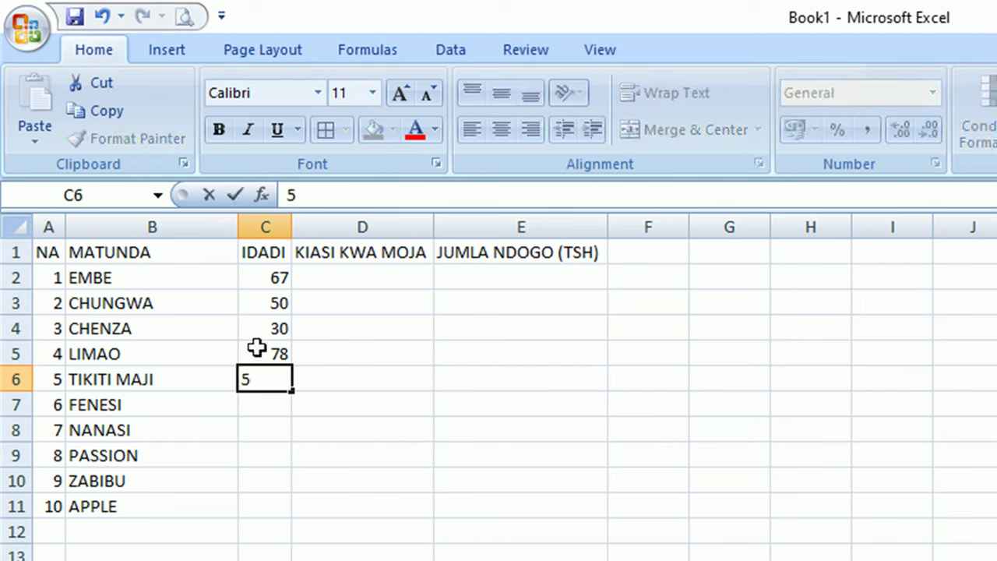
pyautogui.write('9')
pyautogui.press('Return')
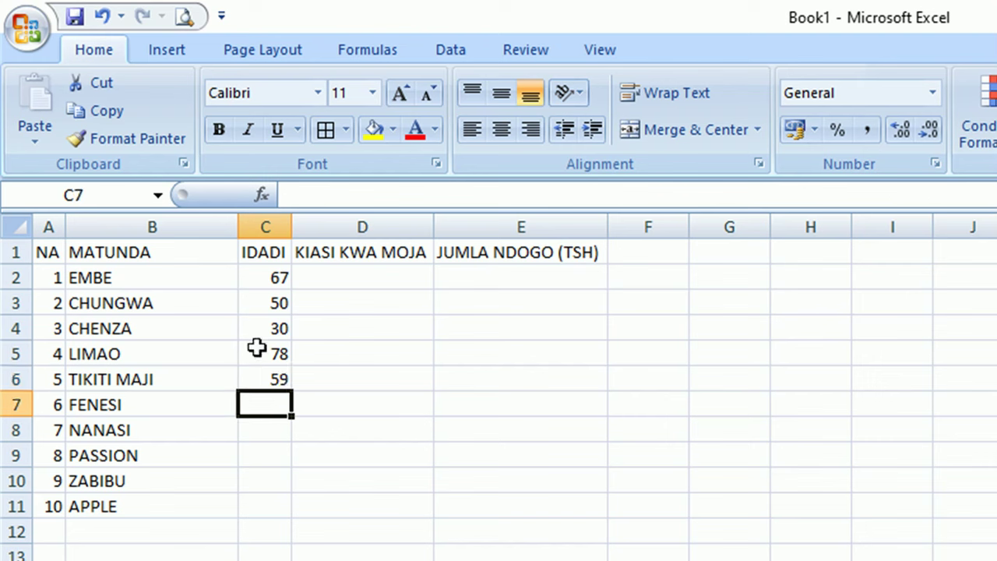
pyautogui.write('30')
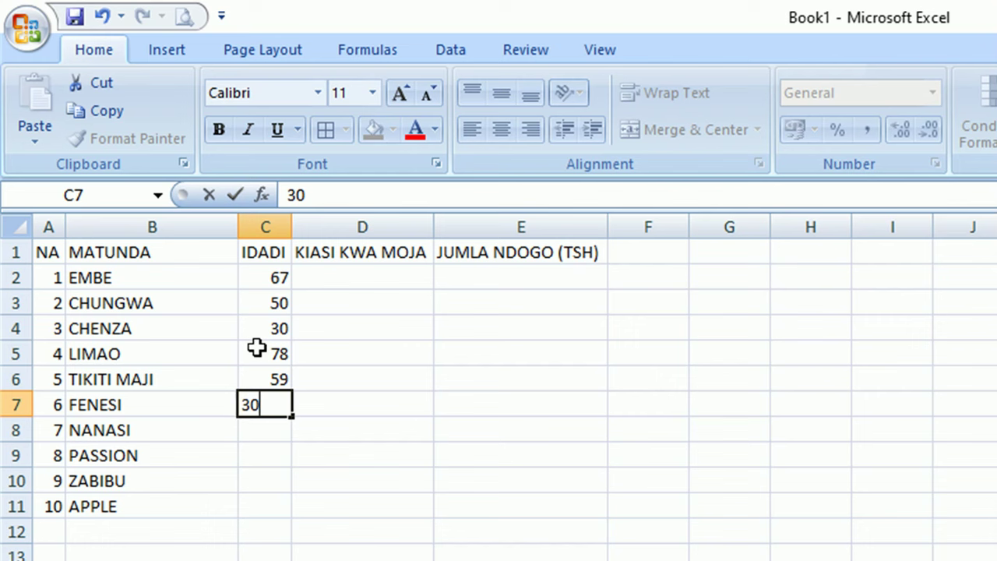
pyautogui.press('Return')
# Step: Enter counts 29, 6, 40 and 80 for NANASI, PASSION, ZABIBU and APPLE
pyautogui.write('29')
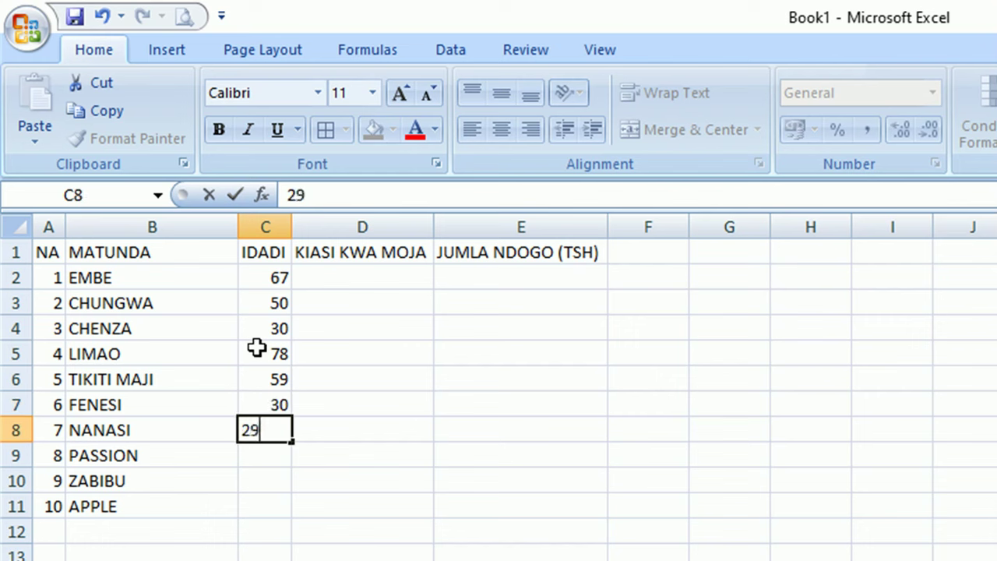
pyautogui.press('Return')
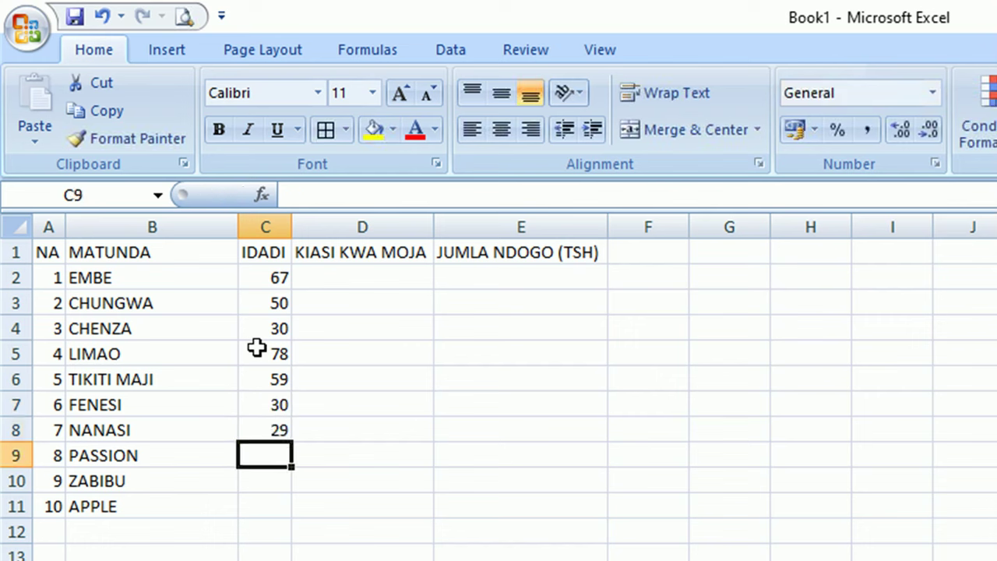
pyautogui.write('6')
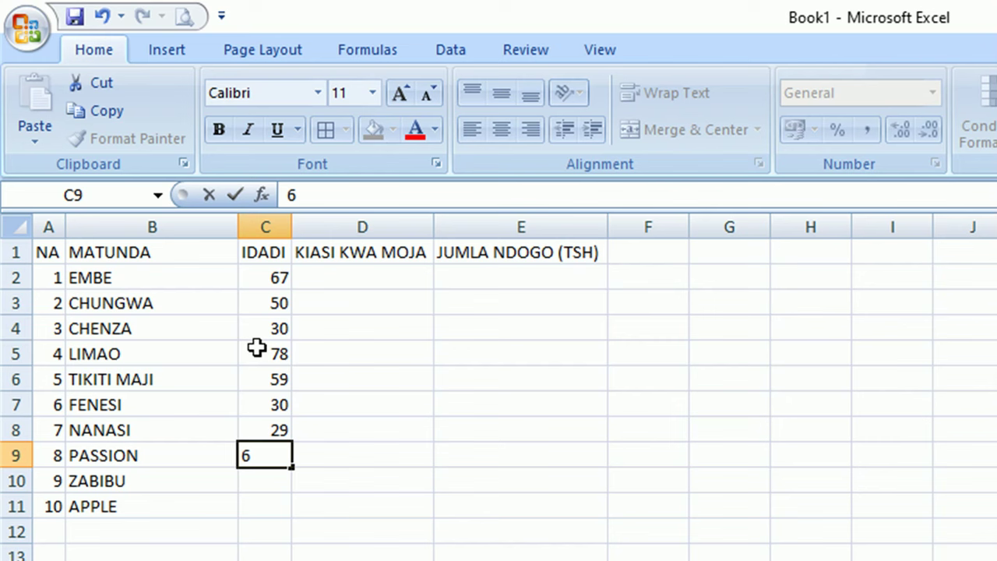
pyautogui.press('Return')
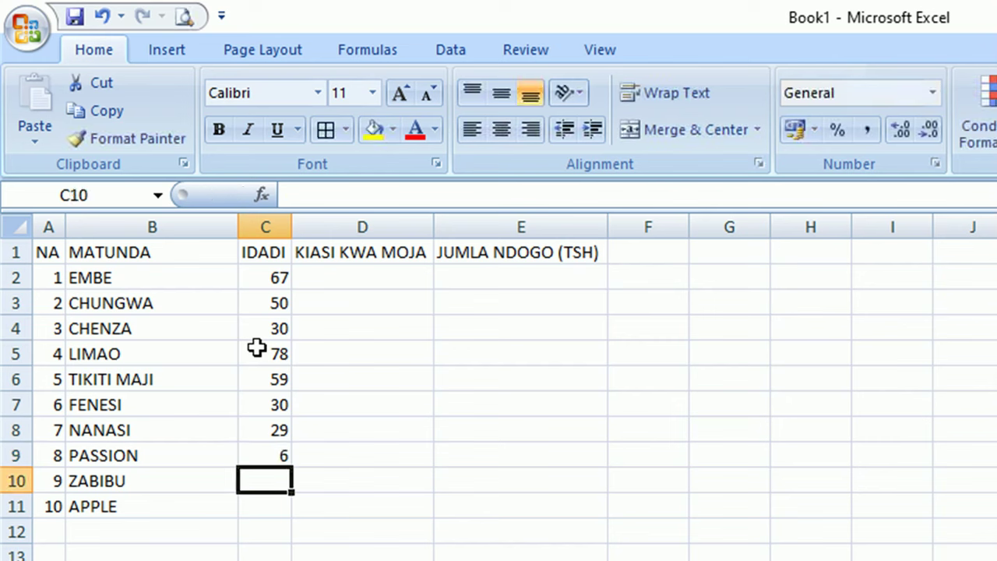
pyautogui.write('4')
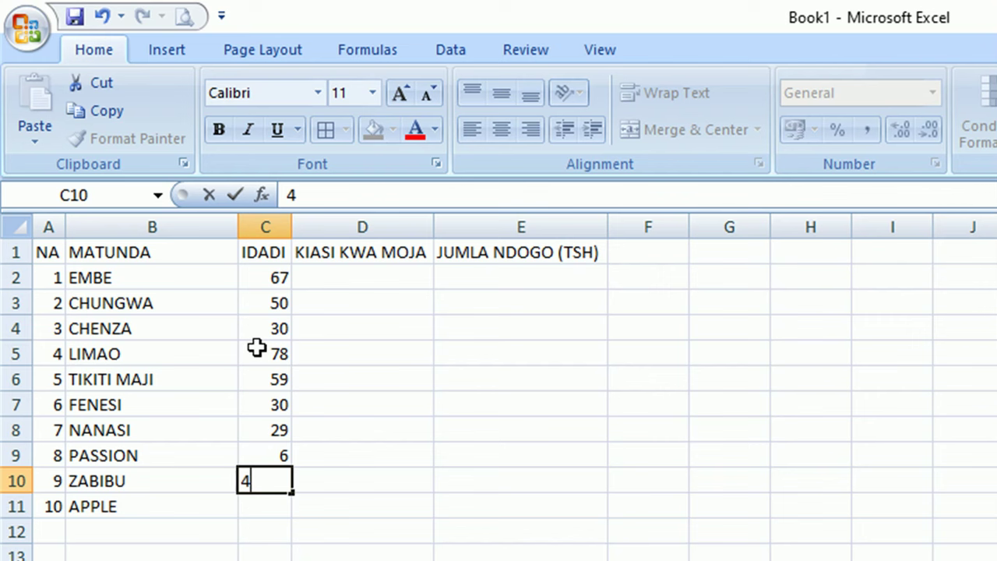
pyautogui.write('0')
pyautogui.press('Return')
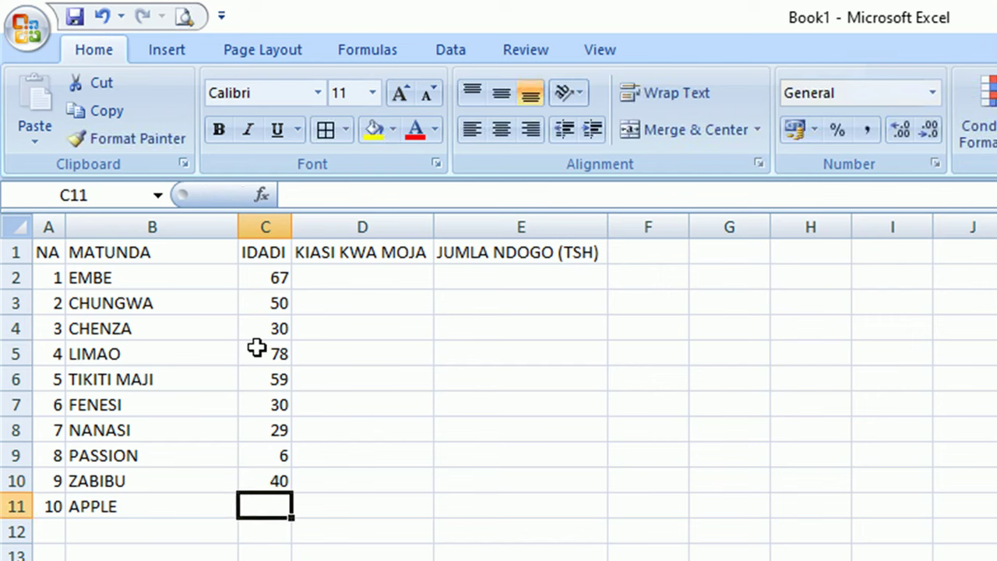
pyautogui.write('80')
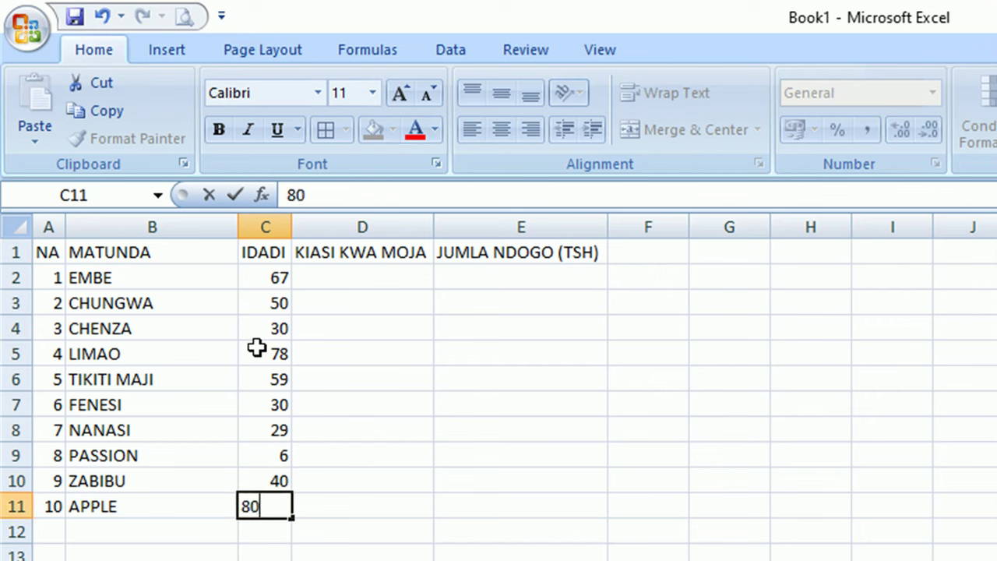
pyautogui.press('Return')
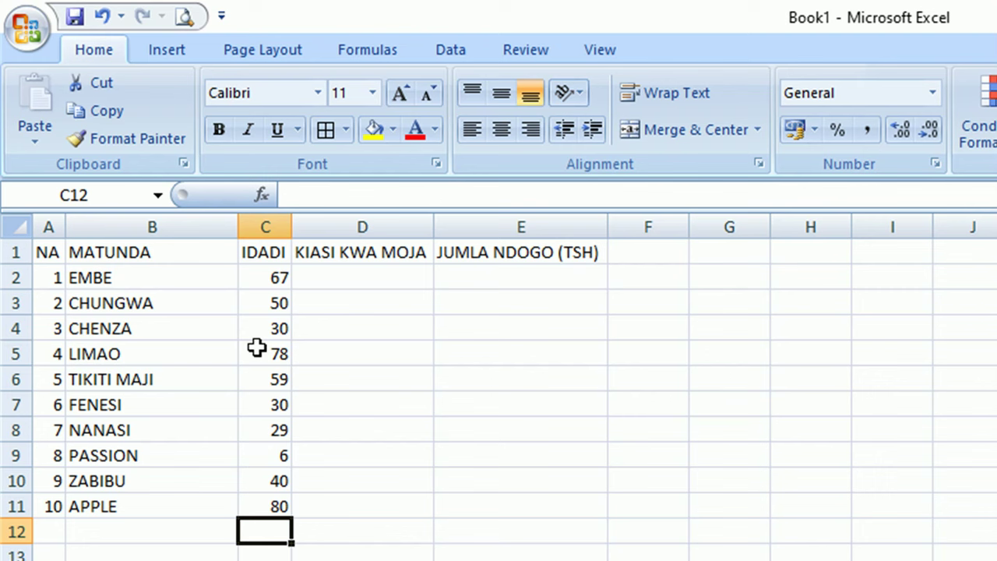
# Step: Correct ZABIBU's count in C10 to 20
pyautogui.click(270, 485)
pyautogui.write('1')
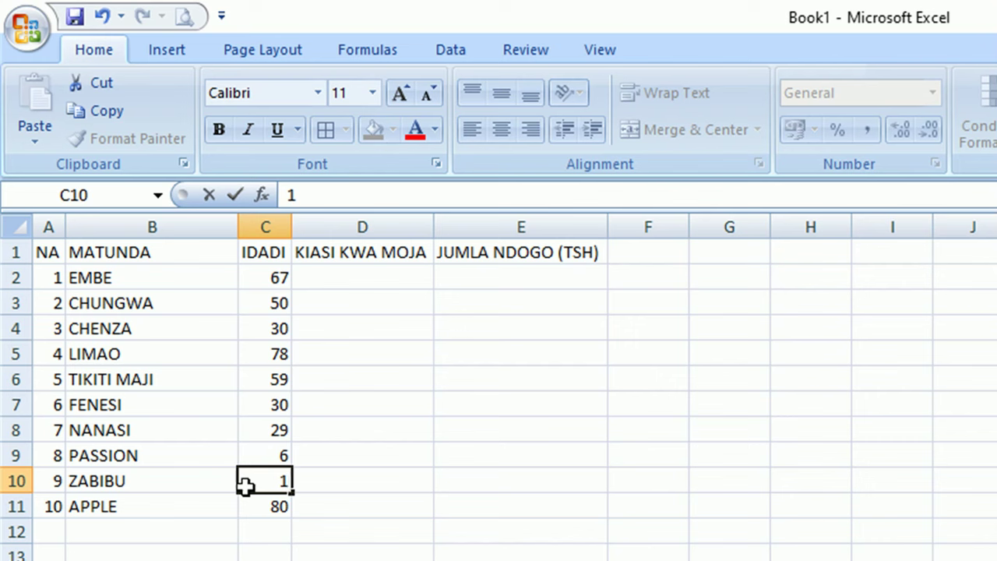
pyautogui.press('Return')
pyautogui.click(265, 485)
pyautogui.write('20')
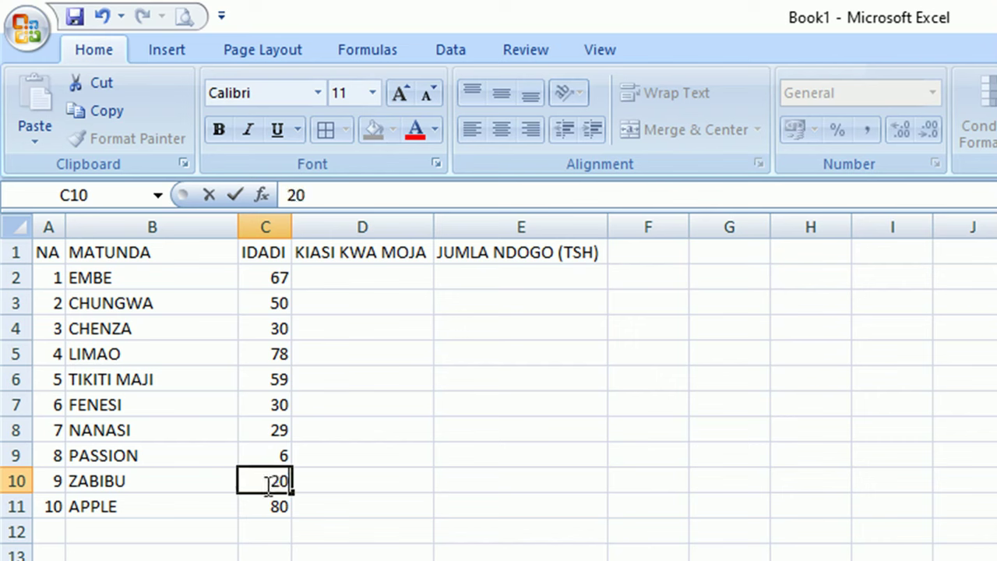
pyautogui.press('Tab')
# Step: Enter unit prices EMBE 200, CHUNGWA 250, CHENZA 200, LIMAO 150, TIKITI MAJI 500 in column D
pyautogui.click(375, 277)
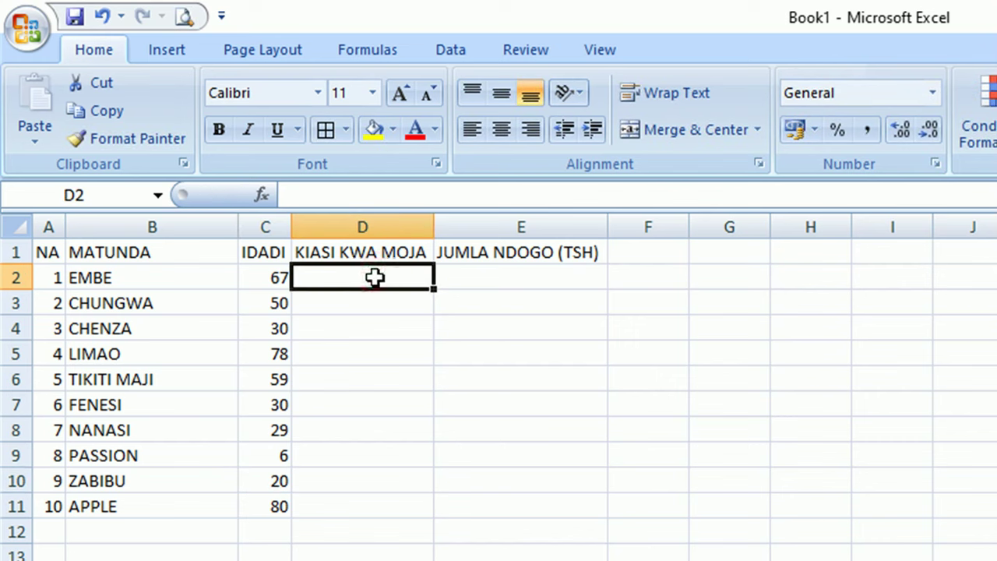
pyautogui.write('200')
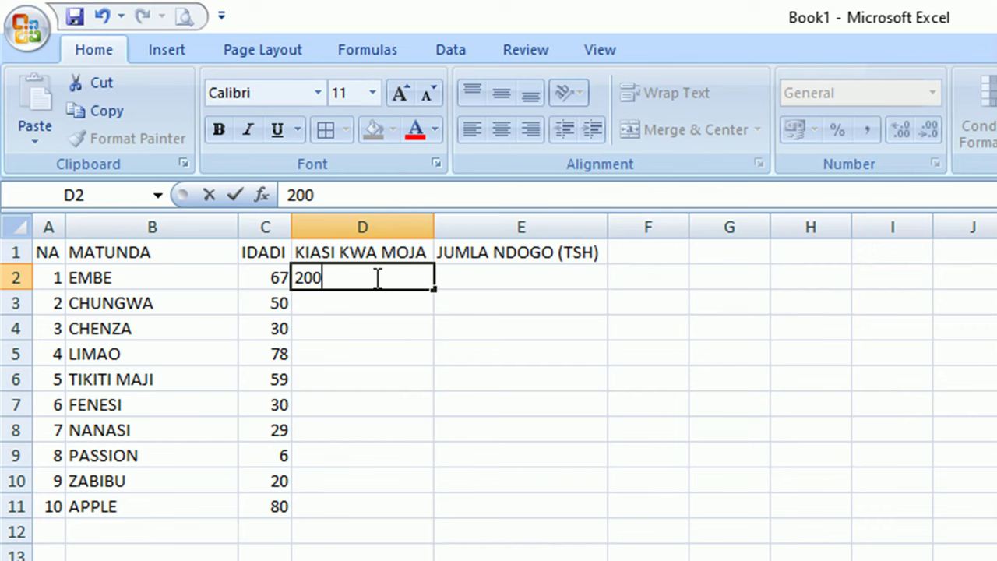
pyautogui.press('Return')
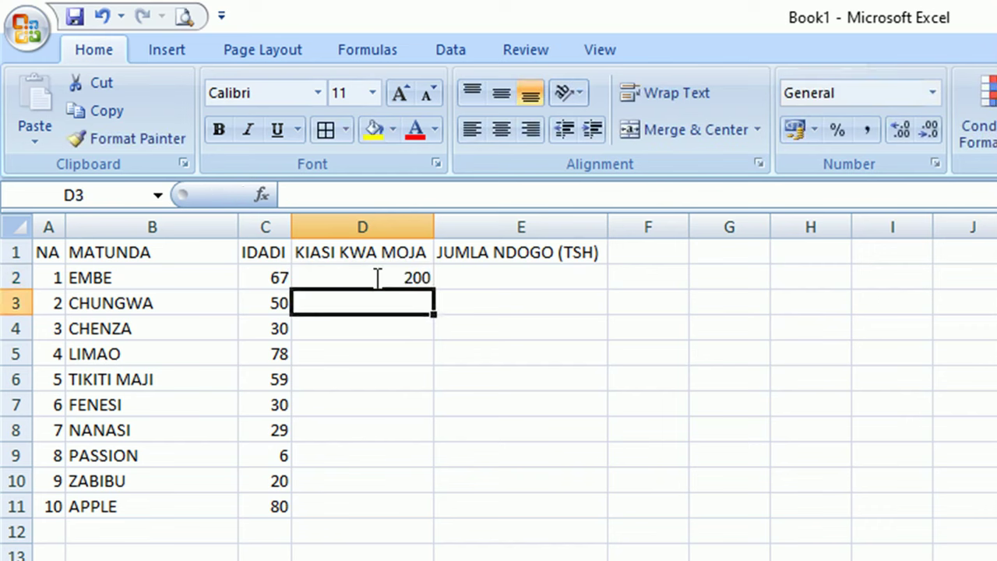
pyautogui.write('250')
pyautogui.press('Return')
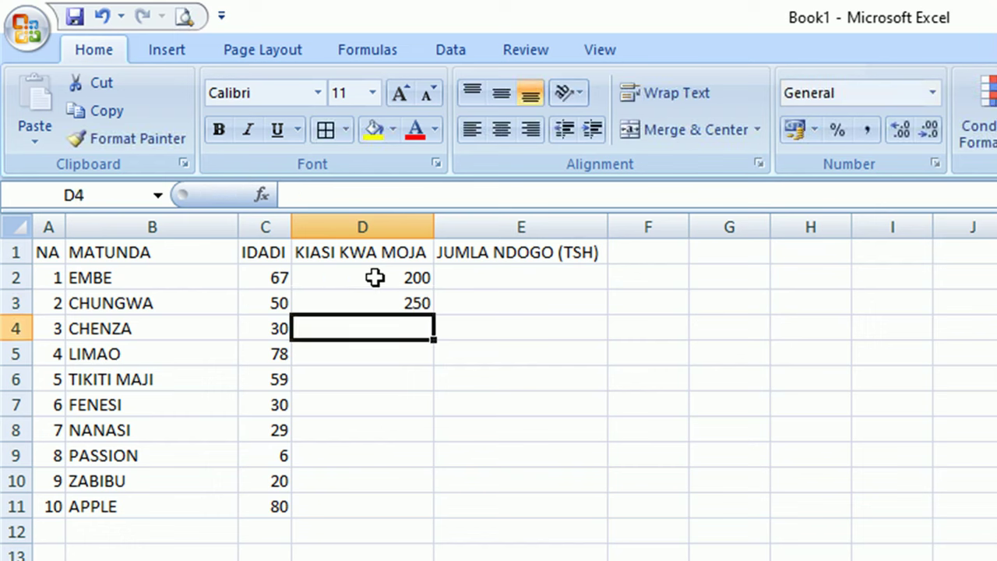
pyautogui.write('200')
pyautogui.press('Return')
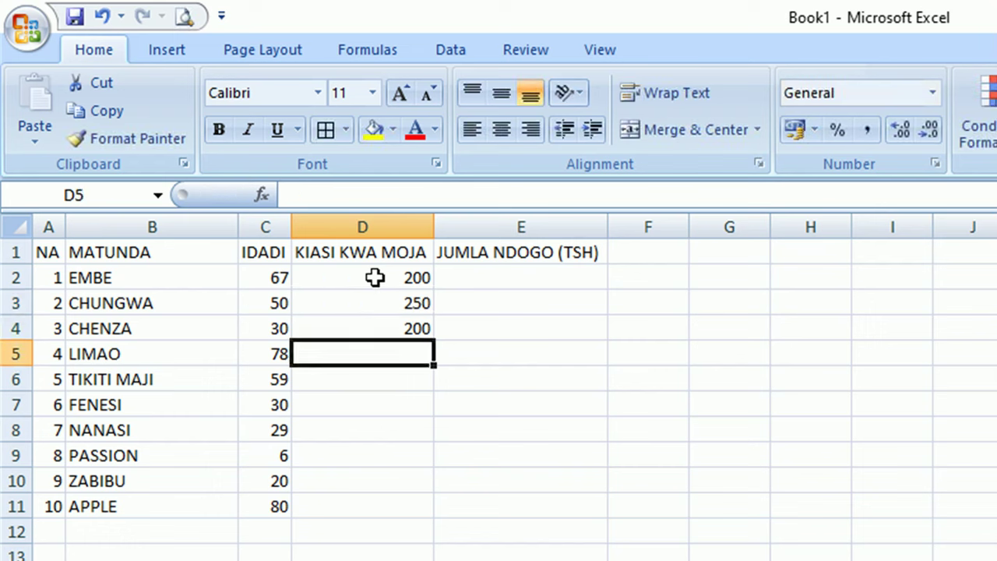
pyautogui.write('150')
pyautogui.press('Return')
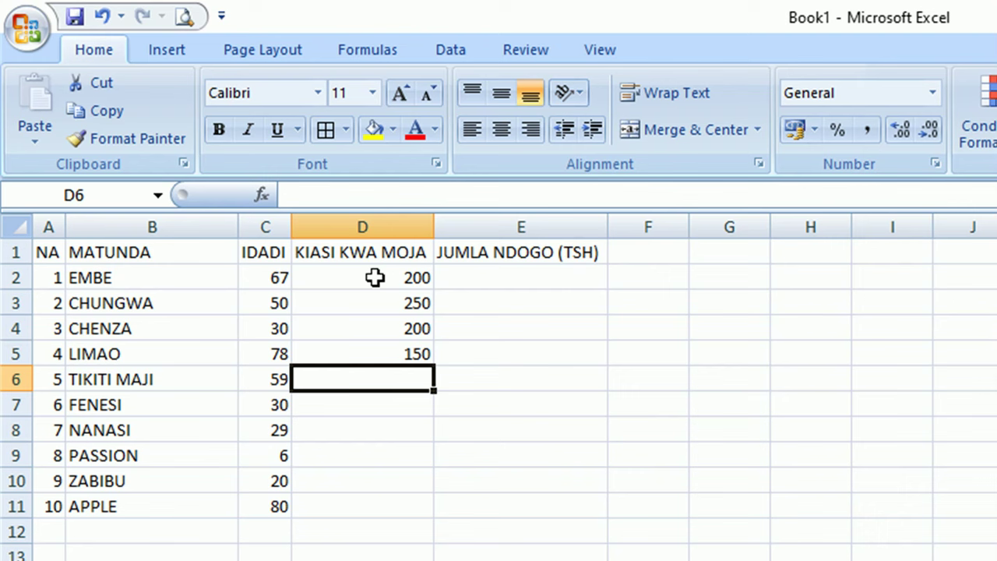
pyautogui.write('500')
pyautogui.press('Return')
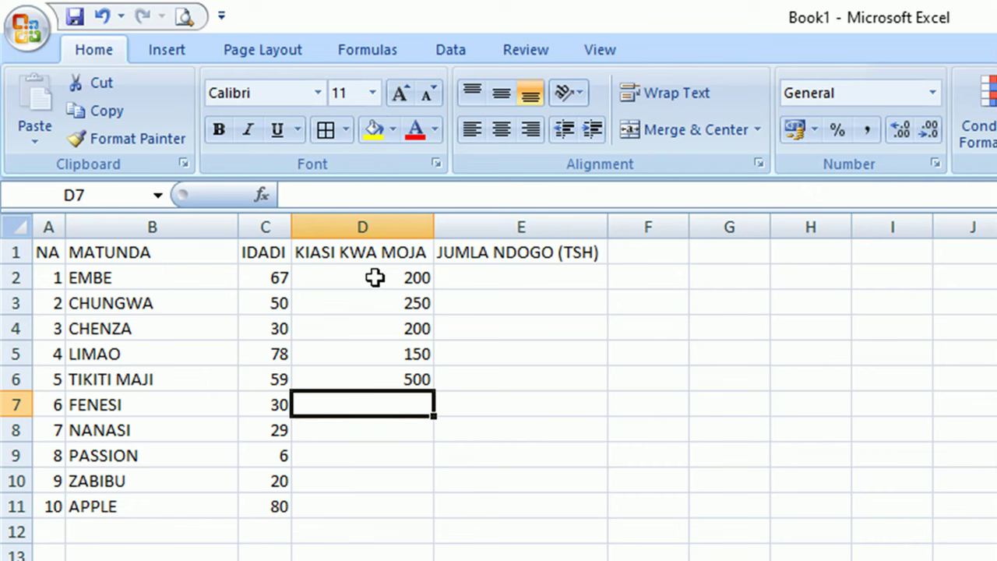
# Step: Enter unit prices FENESI 300, NANASI 800, PASSION 200, ZABIBU 50 and APPLE 500
pyautogui.write('300')
pyautogui.press('Return')
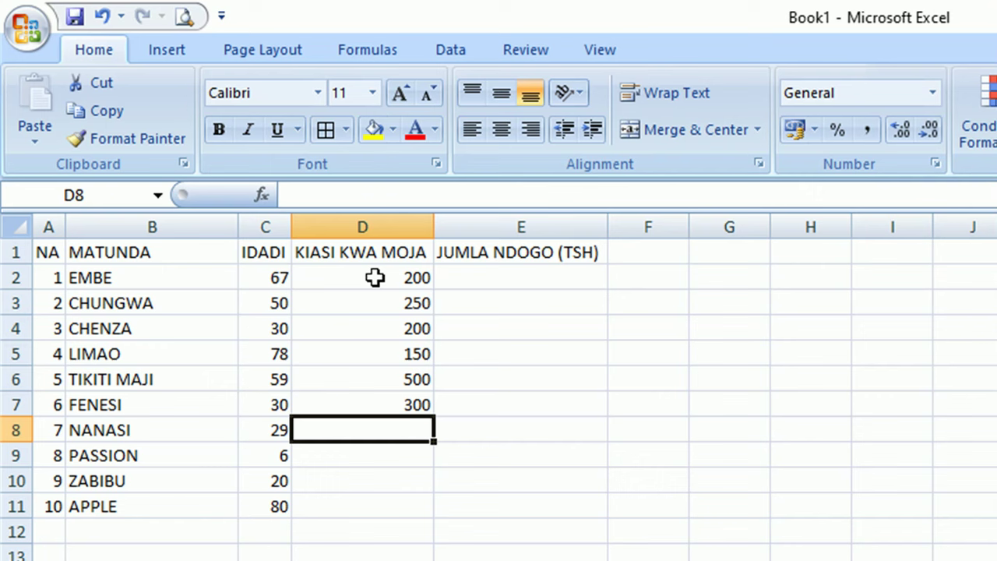
pyautogui.write('800')
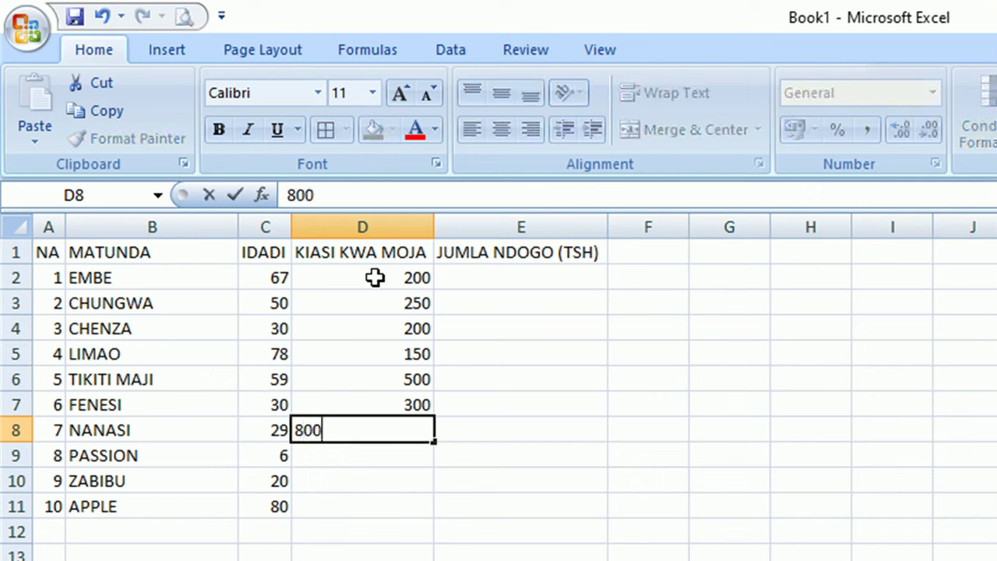
pyautogui.press('Return')
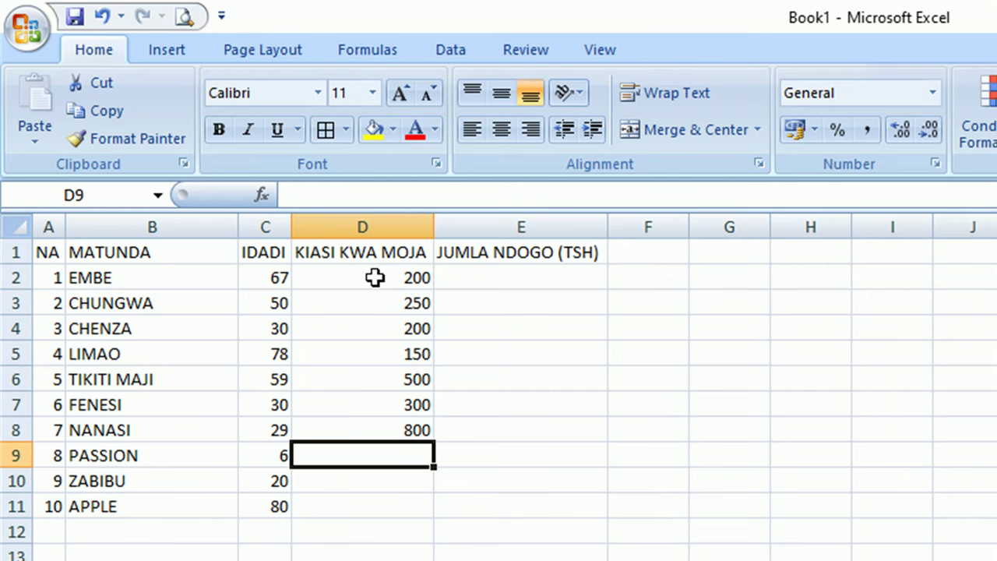
pyautogui.write('200')
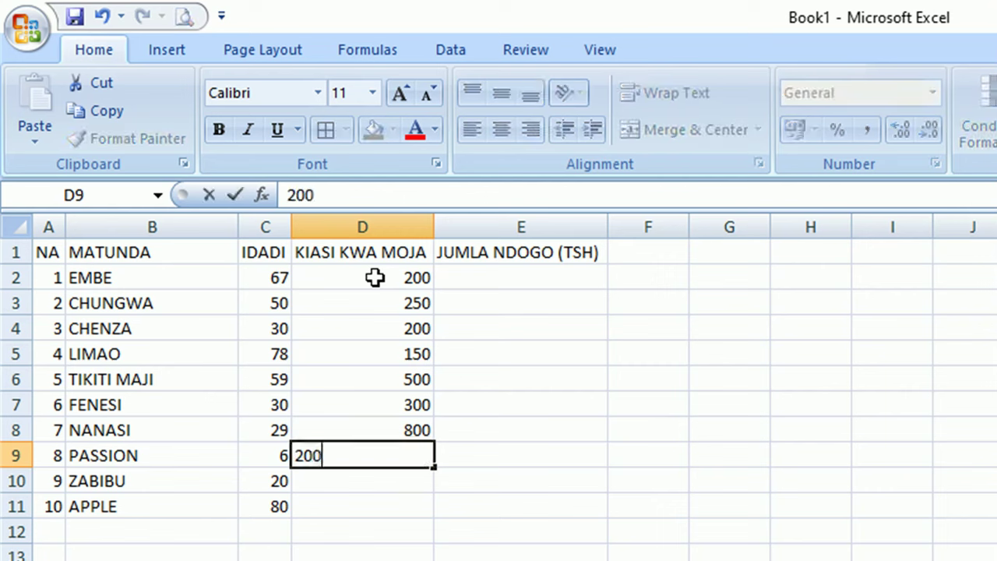
pyautogui.press('Return')
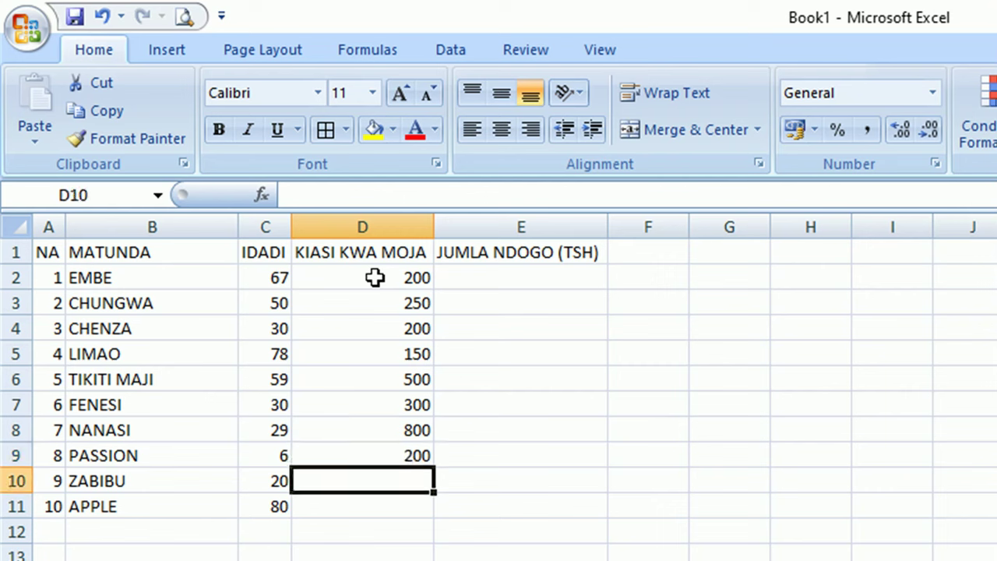
pyautogui.write('50')
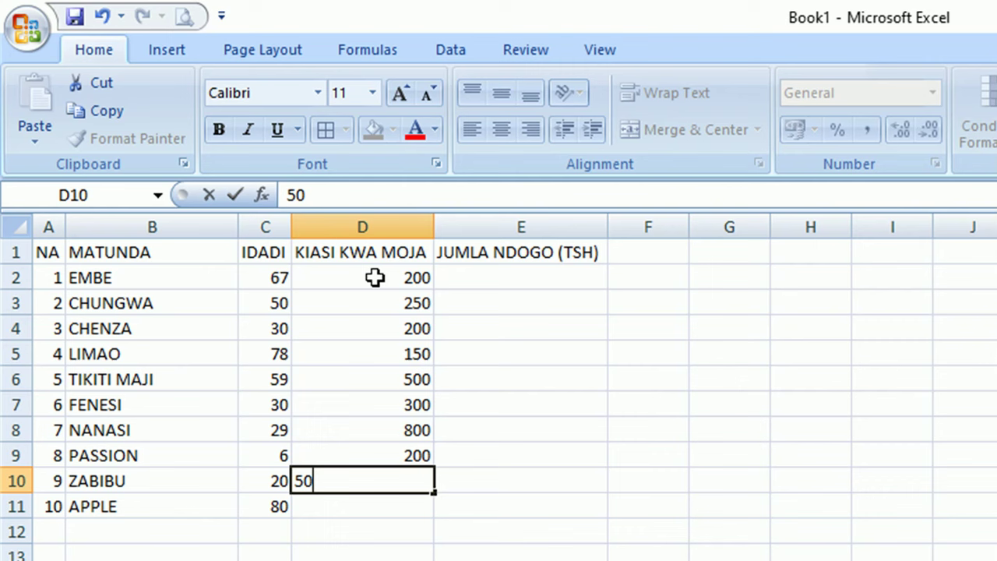
pyautogui.press('Return')
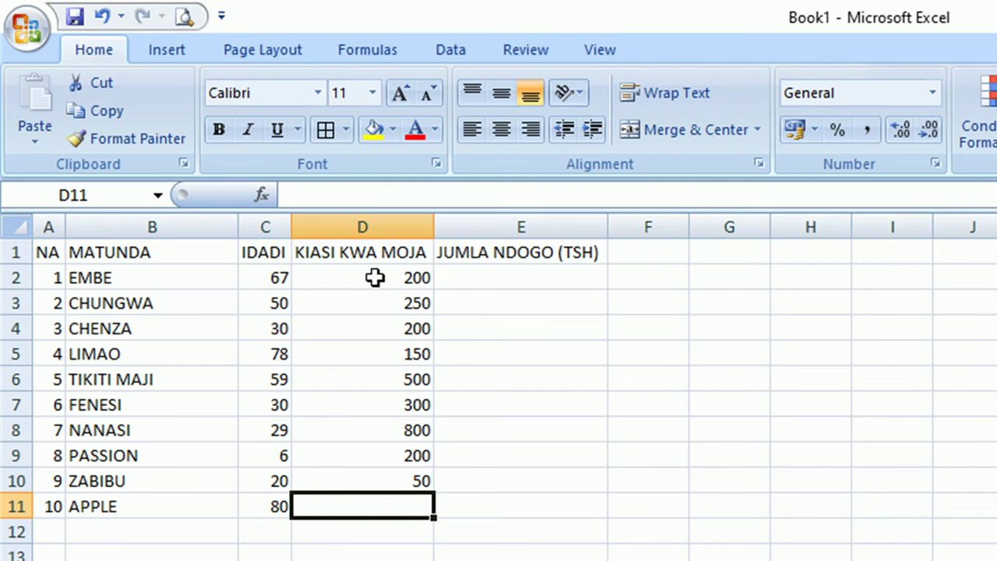
pyautogui.write('500')
pyautogui.press('Tab')
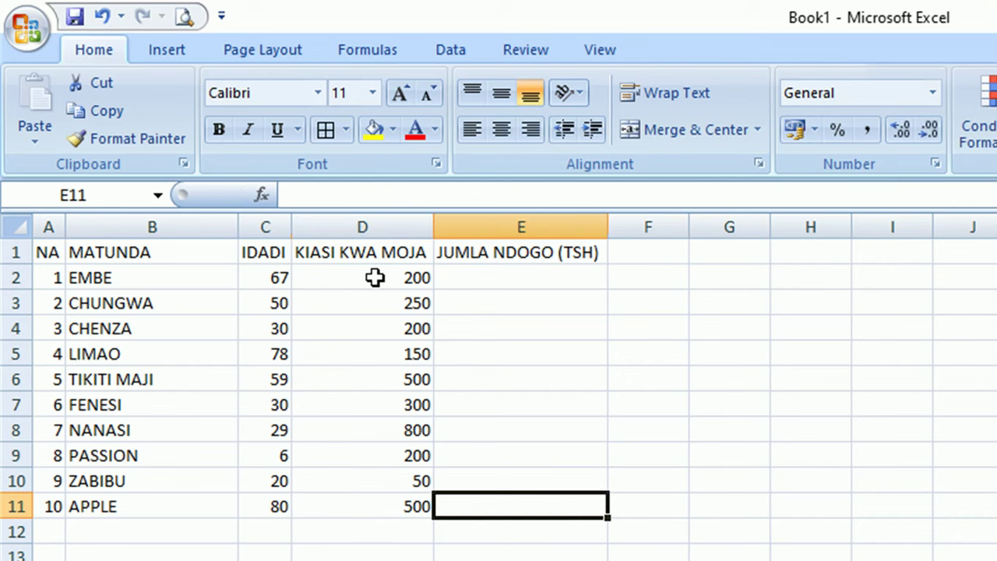
pyautogui.click(515, 286)
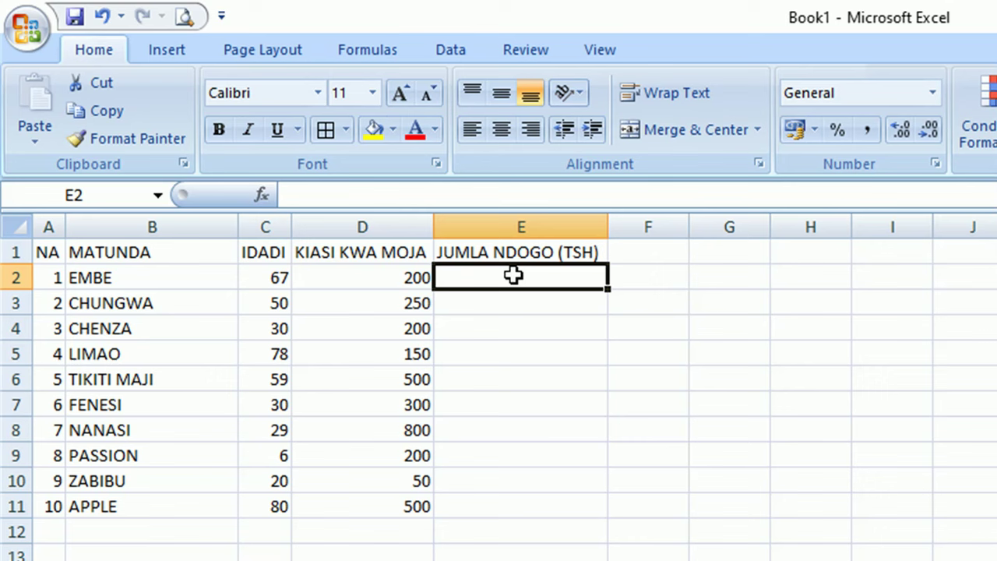
# Step: Enter =C2*D2 in E2 so EMBE's subtotal shows 13400
pyautogui.write('=')
pyautogui.press('Escape')
pyautogui.click(385, 276)
pyautogui.click(279, 277)
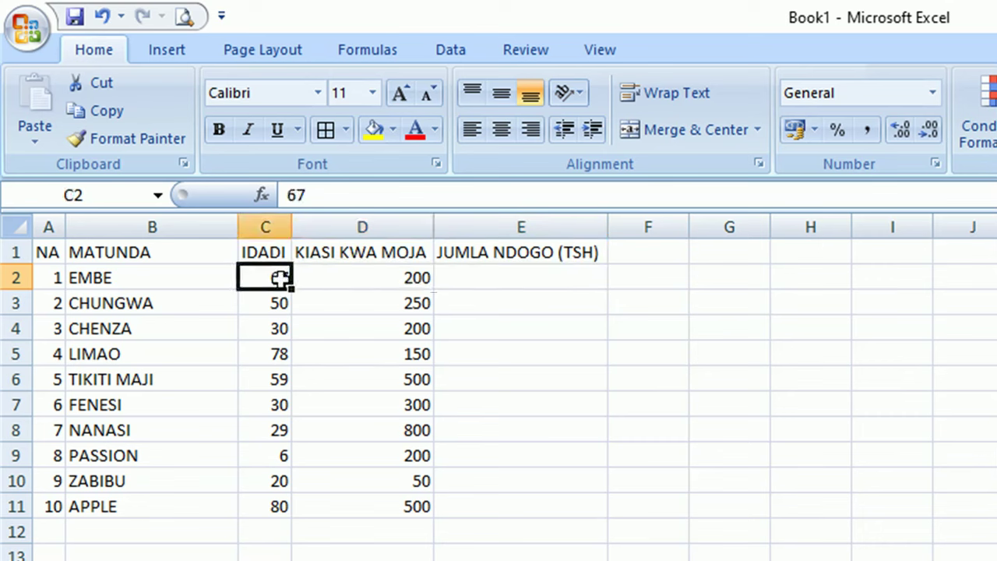
pyautogui.click(374, 279)
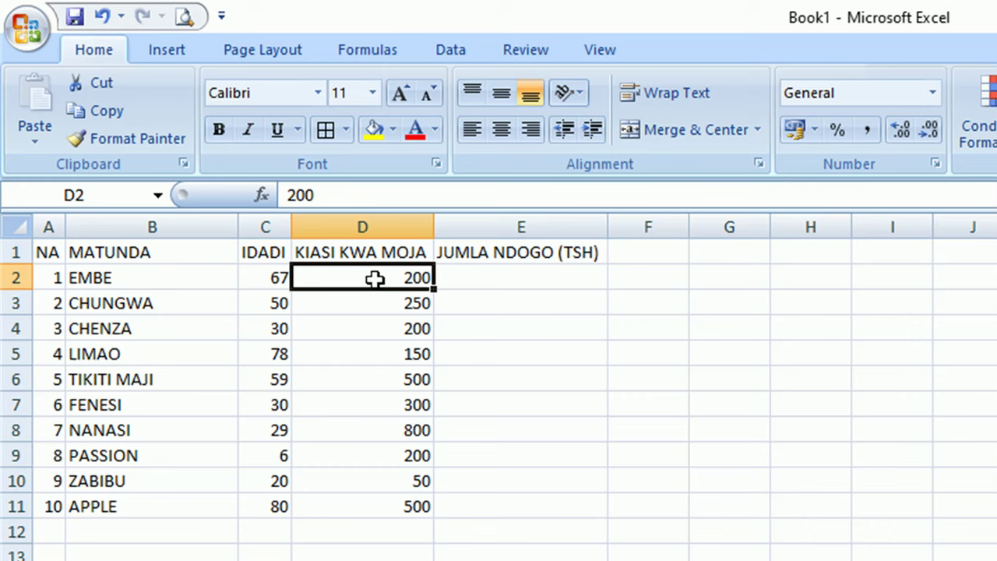
pyautogui.click(477, 280)
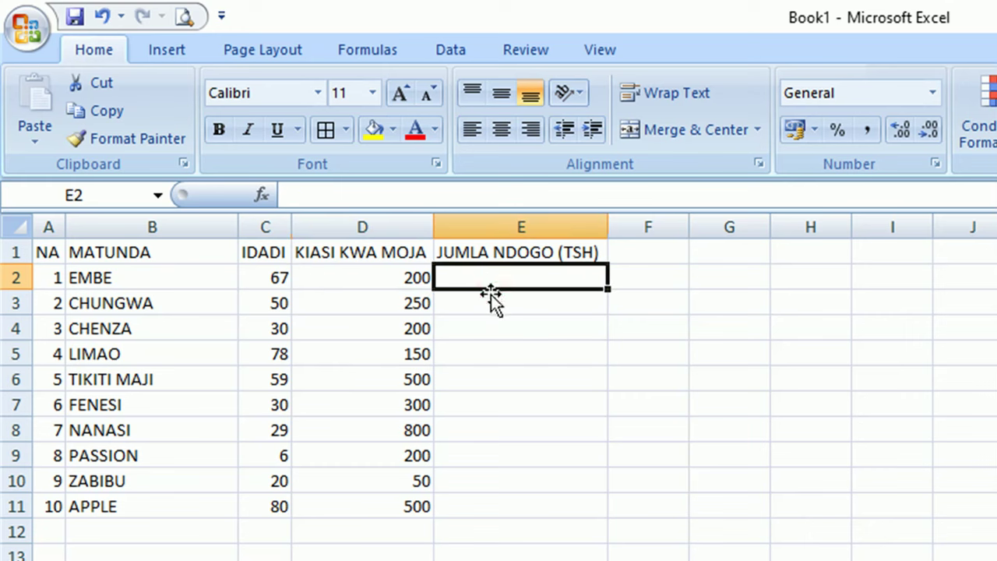
pyautogui.write('=')
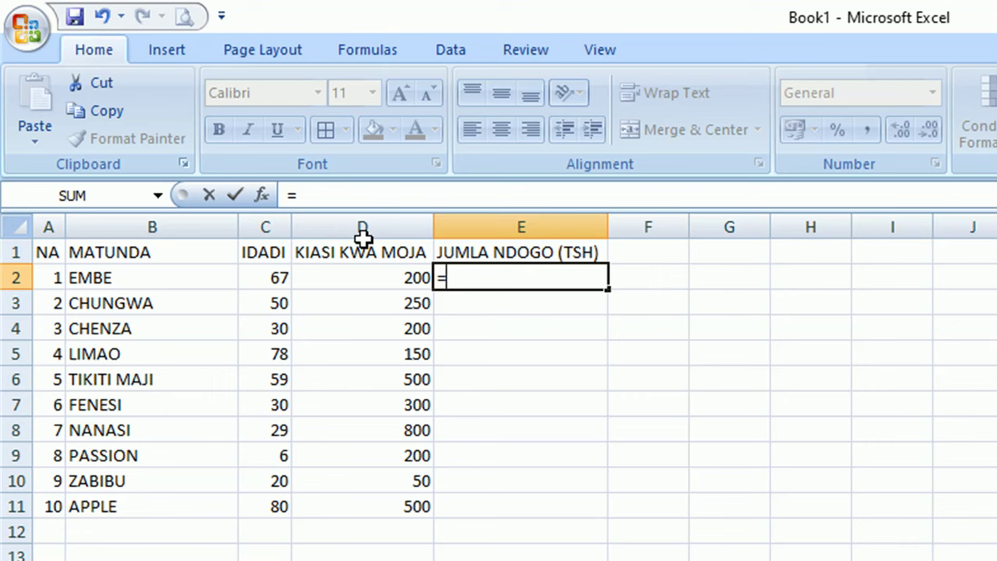
pyautogui.write('C')
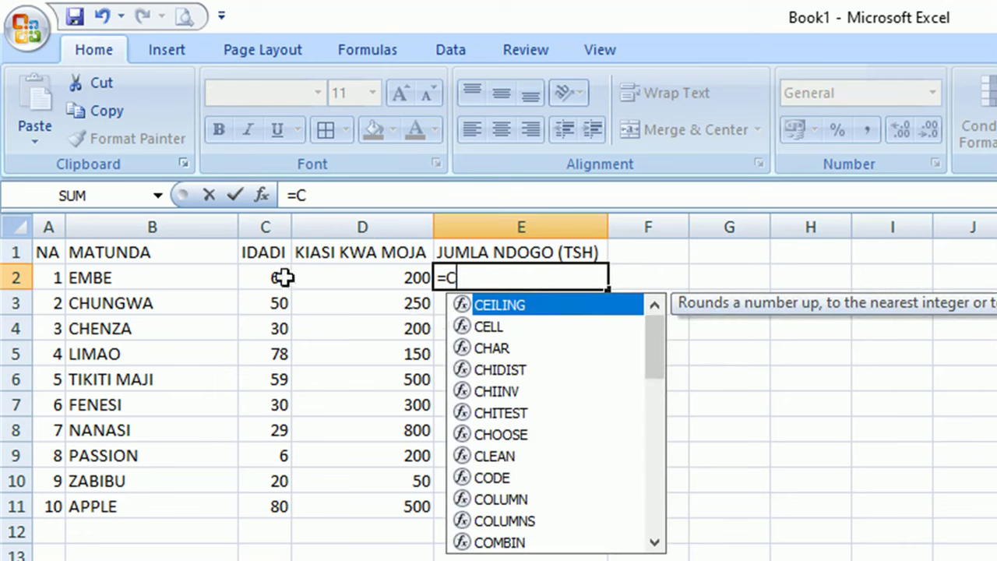
pyautogui.write('2')
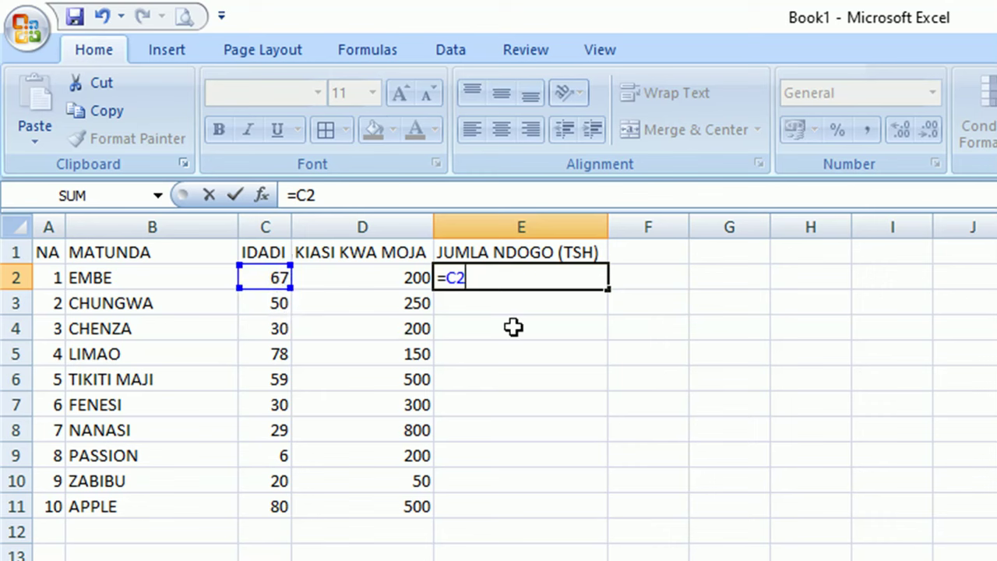
pyautogui.write('*')
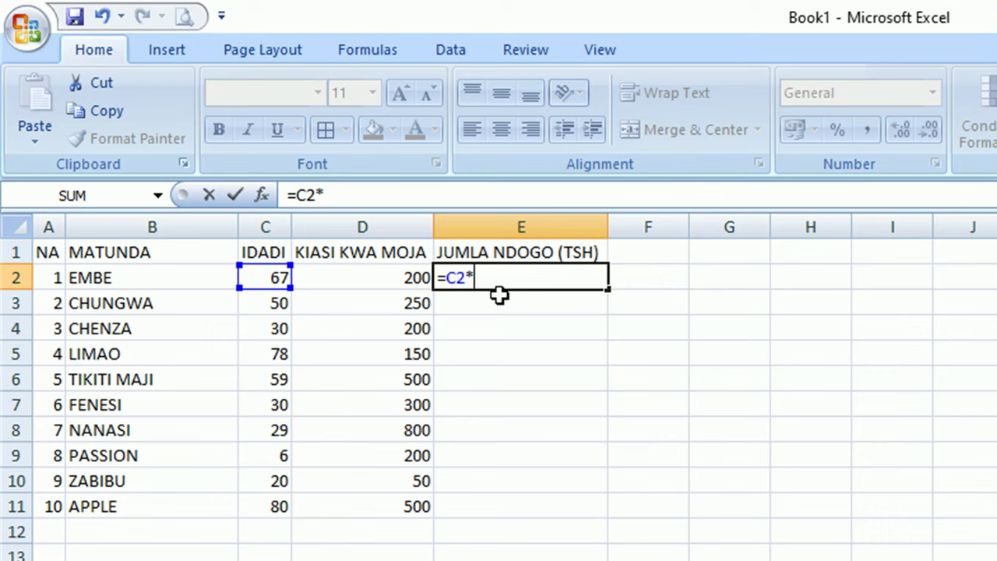
pyautogui.write('D2')
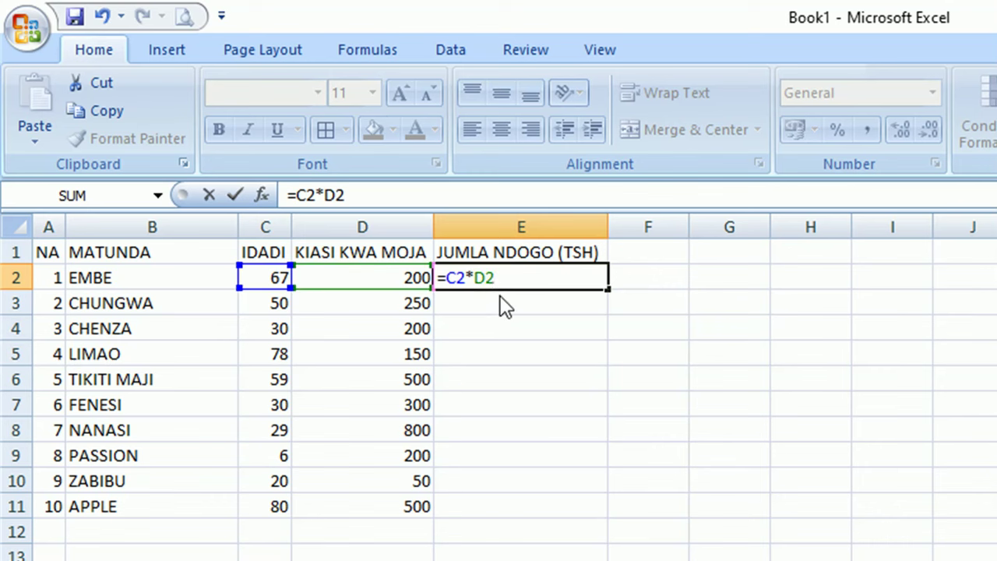
pyautogui.press('Return')
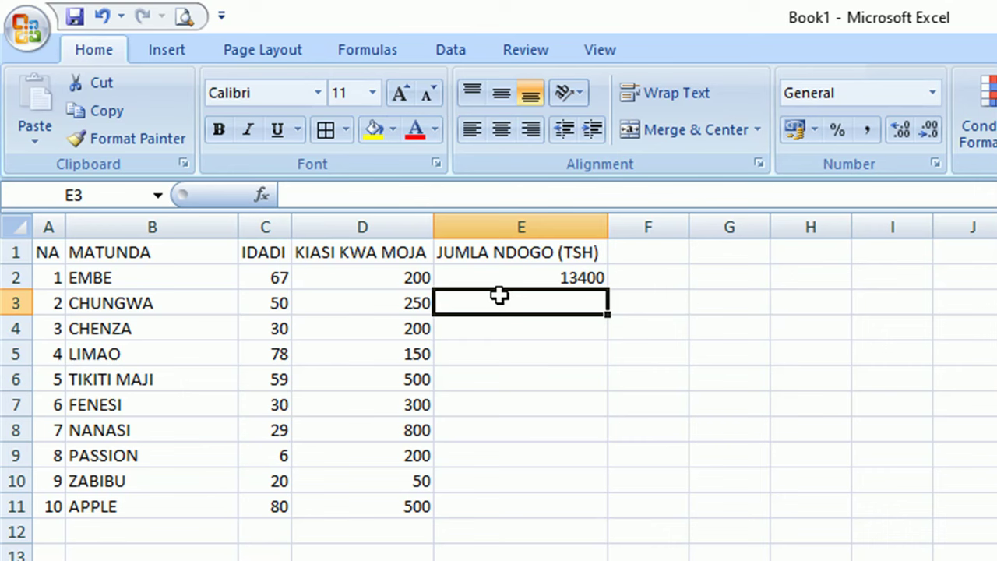
pyautogui.click(558, 278)
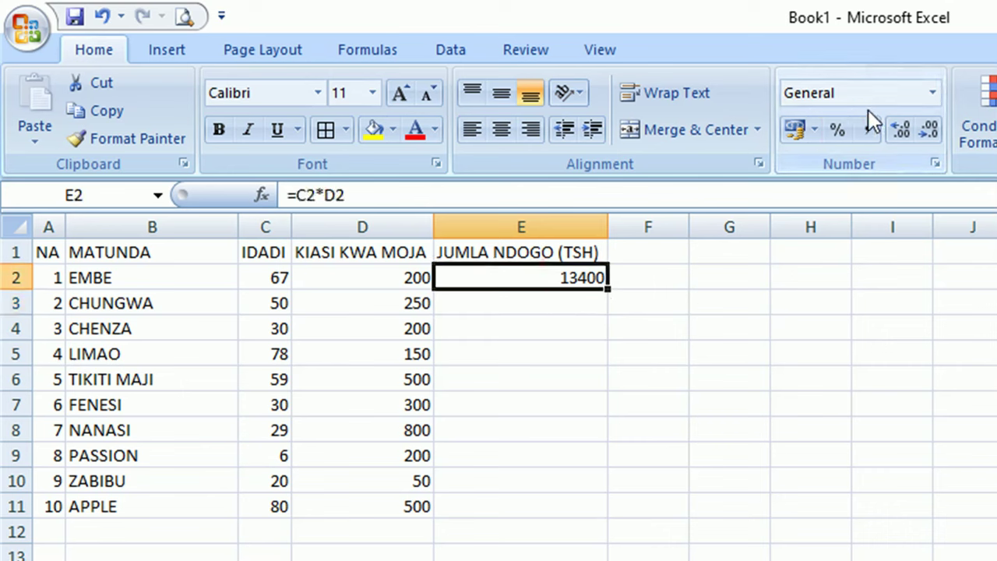
# Step: Apply Comma Style to E2 and fill the subtotal formula down to APPLE in E11
pyautogui.click(867, 131)
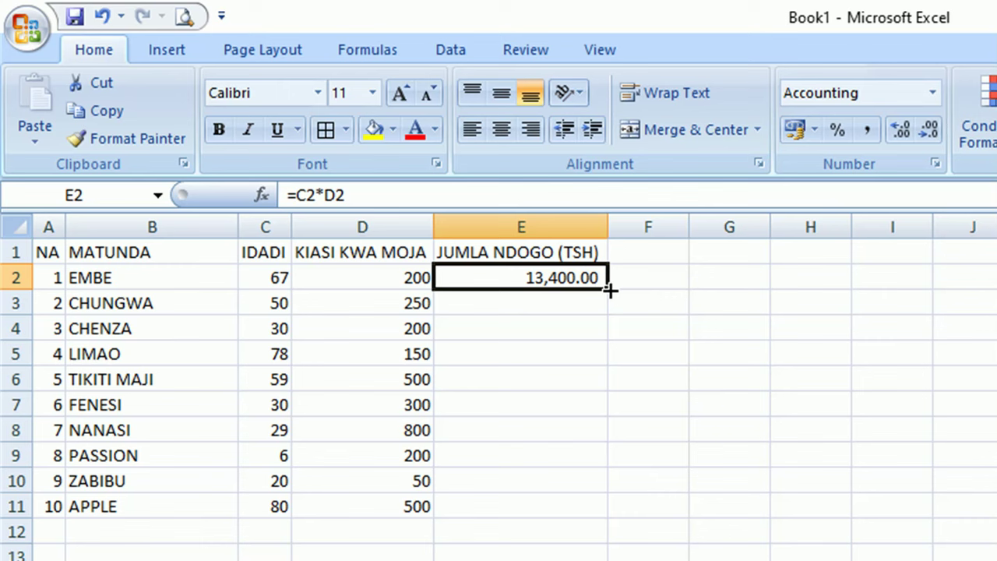
pyautogui.moveTo(612, 289); pyautogui.dragTo(593, 513)
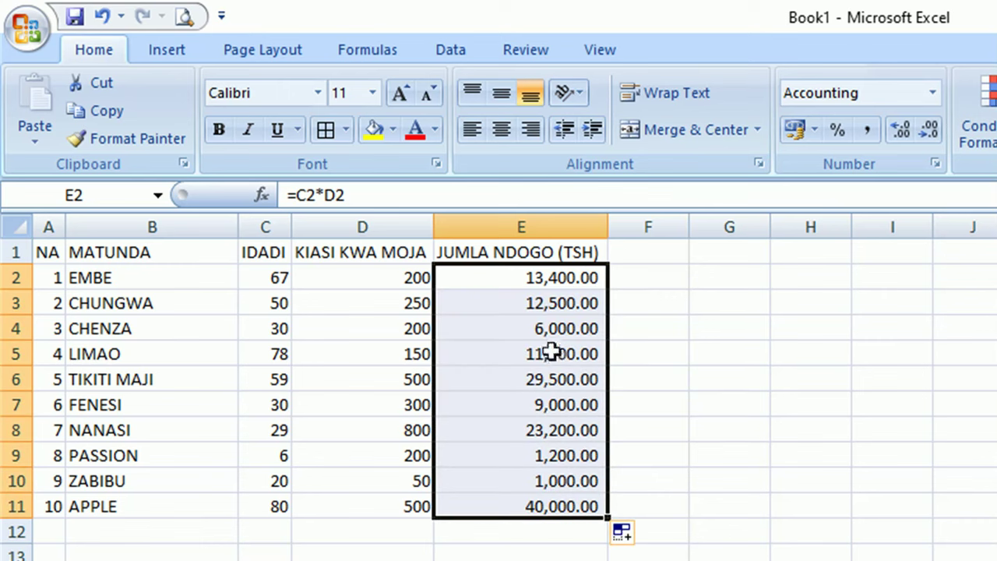
pyautogui.click(534, 282)
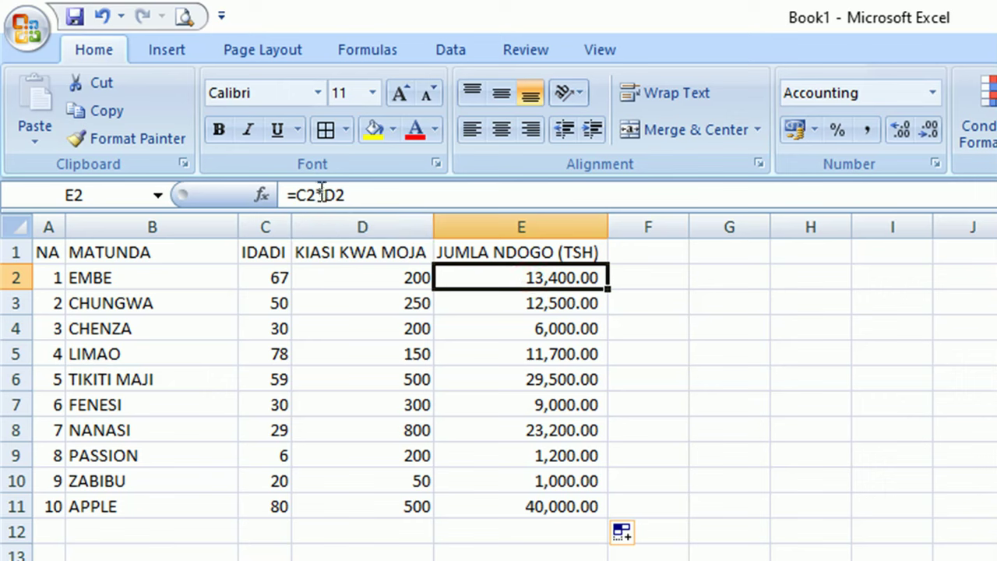
pyautogui.click(646, 279)
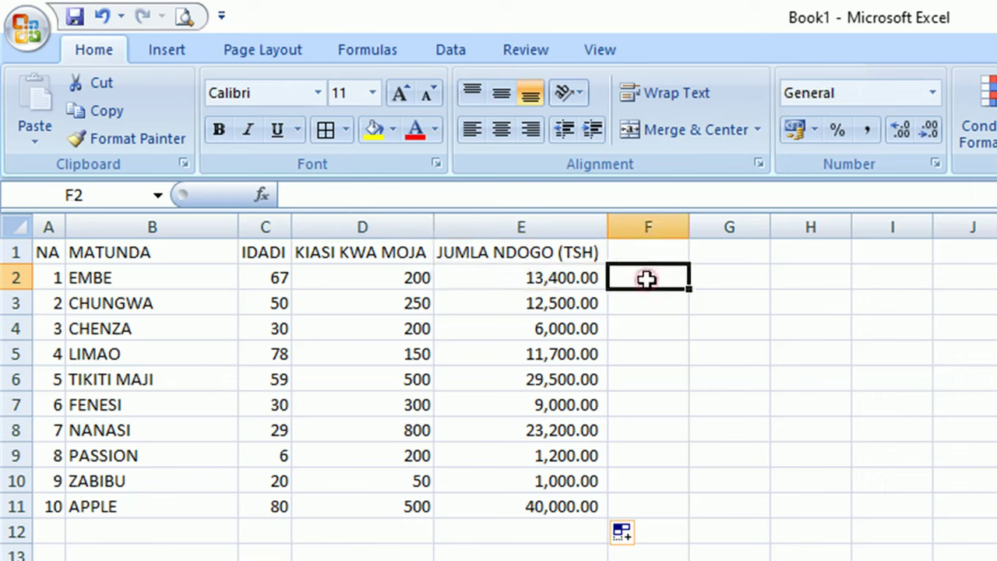
# Step: Enter =PRODUCT(C2,D2) in G2 to reproduce EMBE's subtotal of 13400
pyautogui.click(703, 279)
pyautogui.write('=')
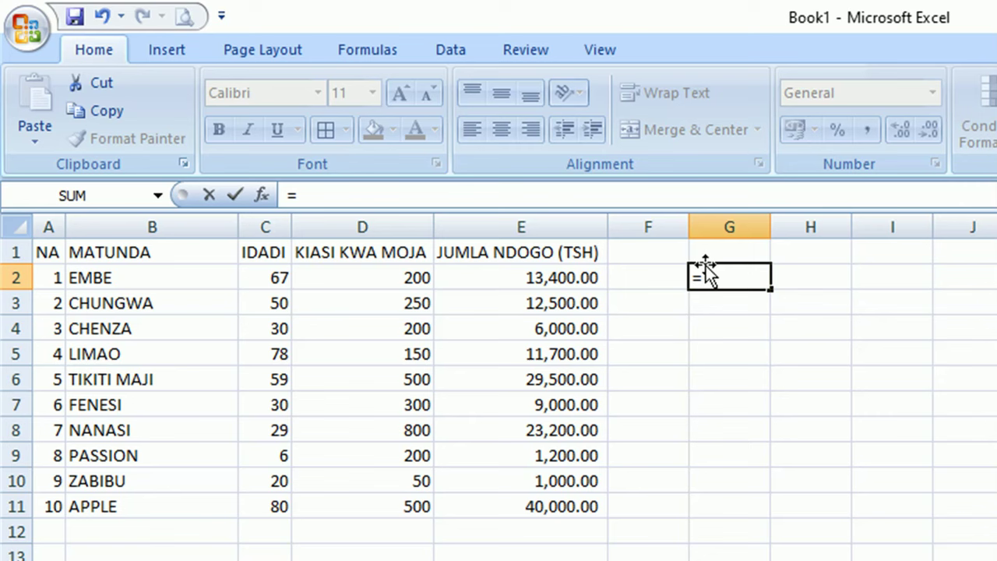
pyautogui.write('PRODUCT(')
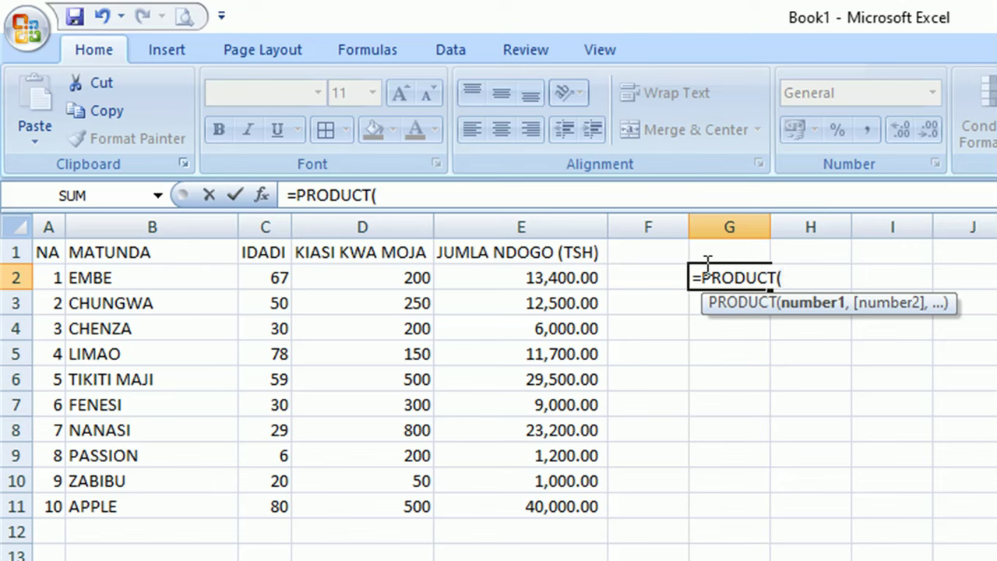
pyautogui.write('C2')
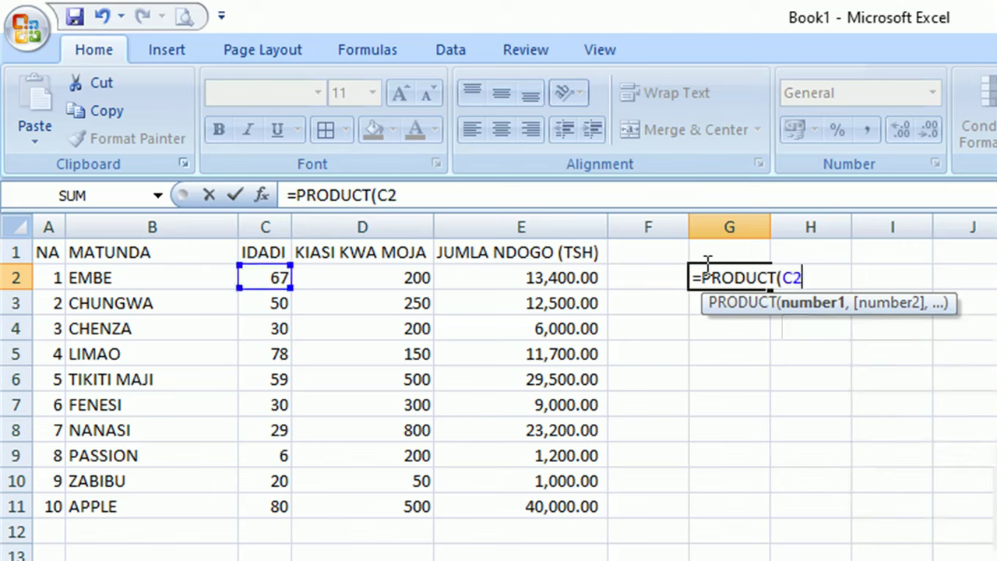
pyautogui.write(':')
pyautogui.write(',')
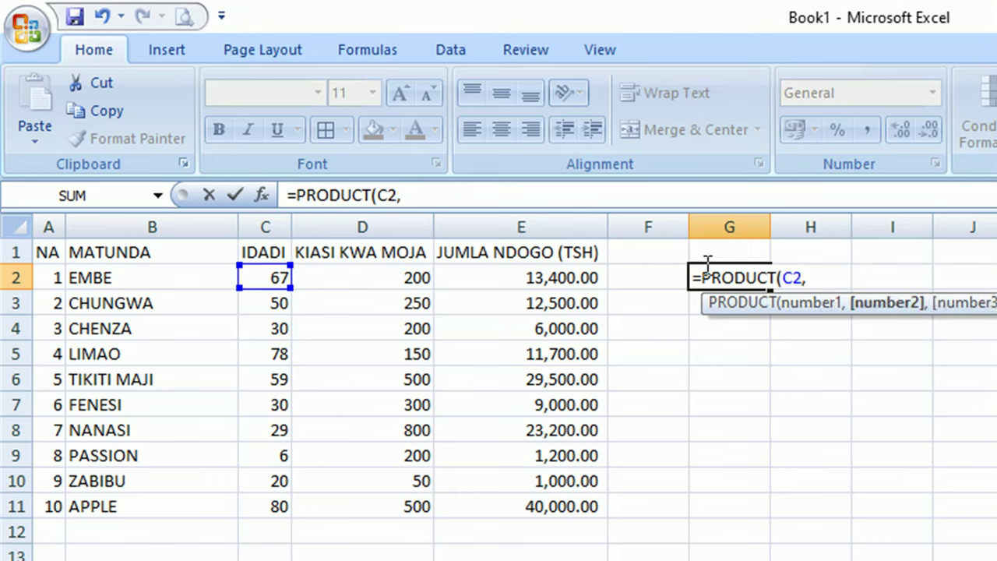
pyautogui.write('D')
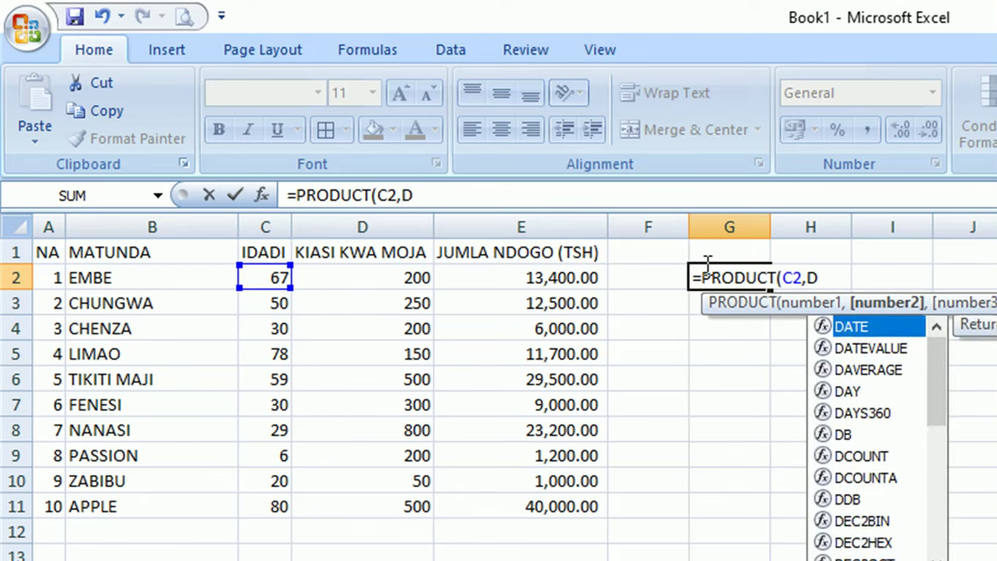
pyautogui.write('2)')
pyautogui.press('Return')
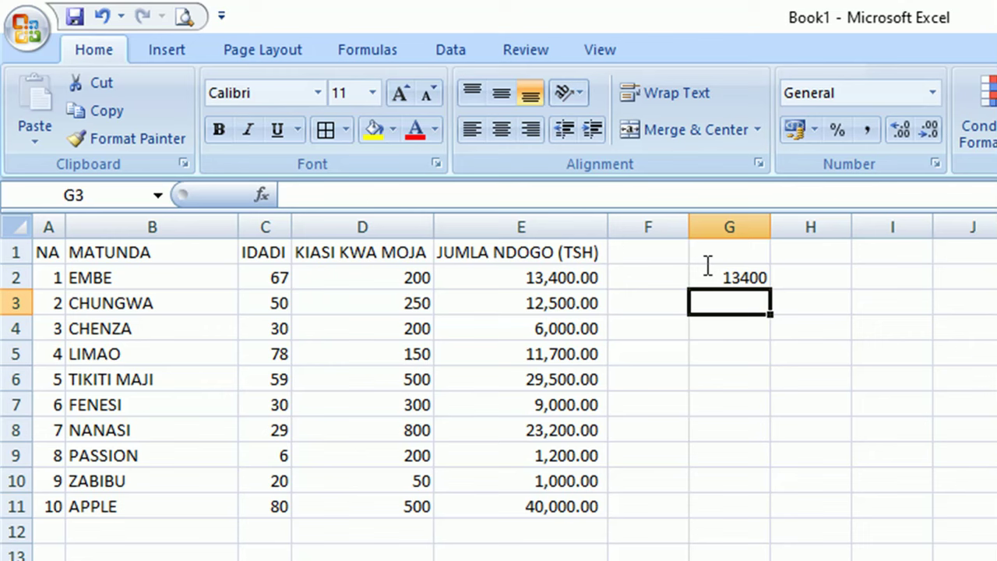
# Step: Enter =PRODUCT(C2:D2) in H2, correcting typos, so it also shows 13400
pyautogui.click(805, 279)
pyautogui.write('=')
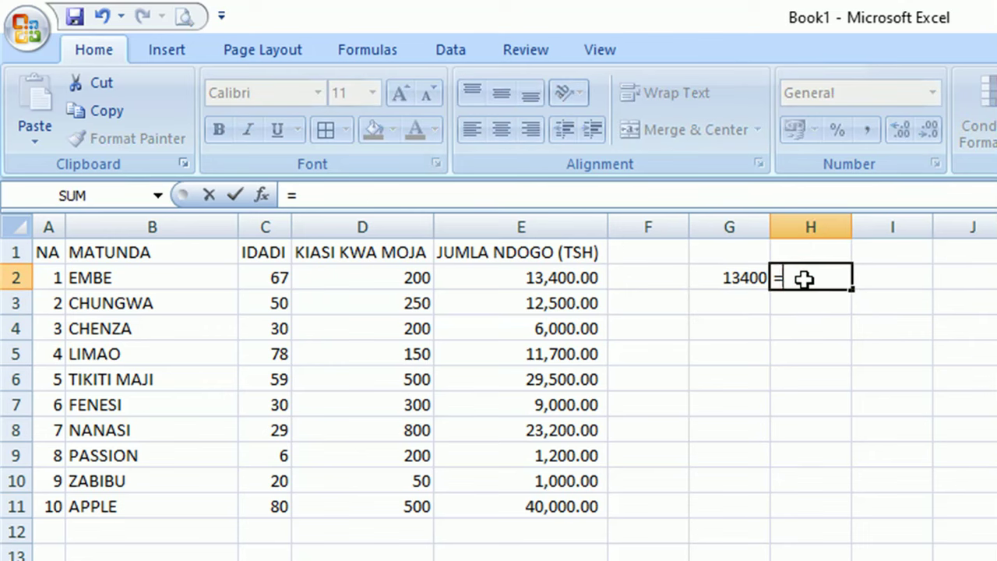
pyautogui.write('PROCUDT(')
pyautogui.press('BackSpace')
pyautogui.press('BackSpace')
pyautogui.press('BackSpace')
pyautogui.write('DUCT')
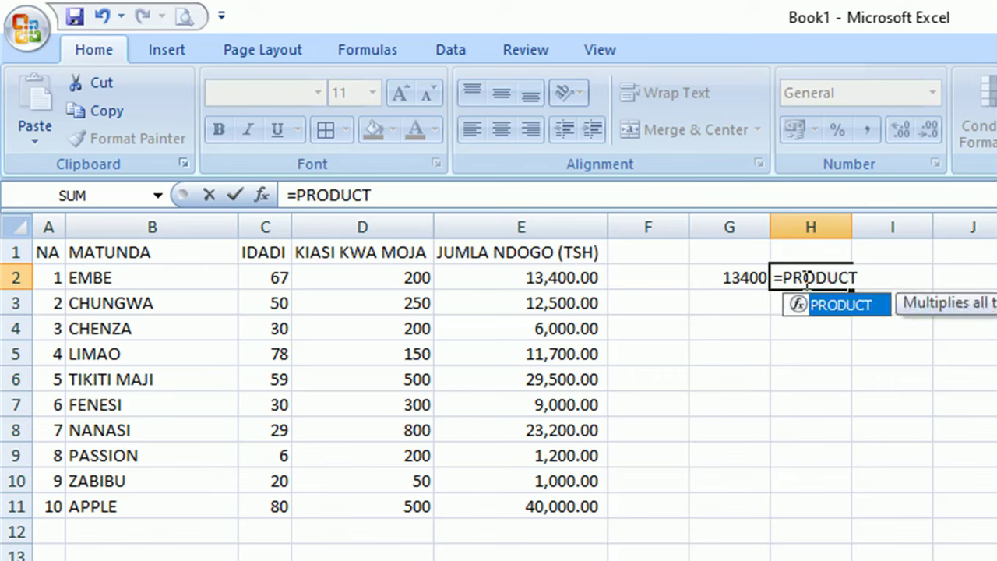
pyautogui.write('(C2:')
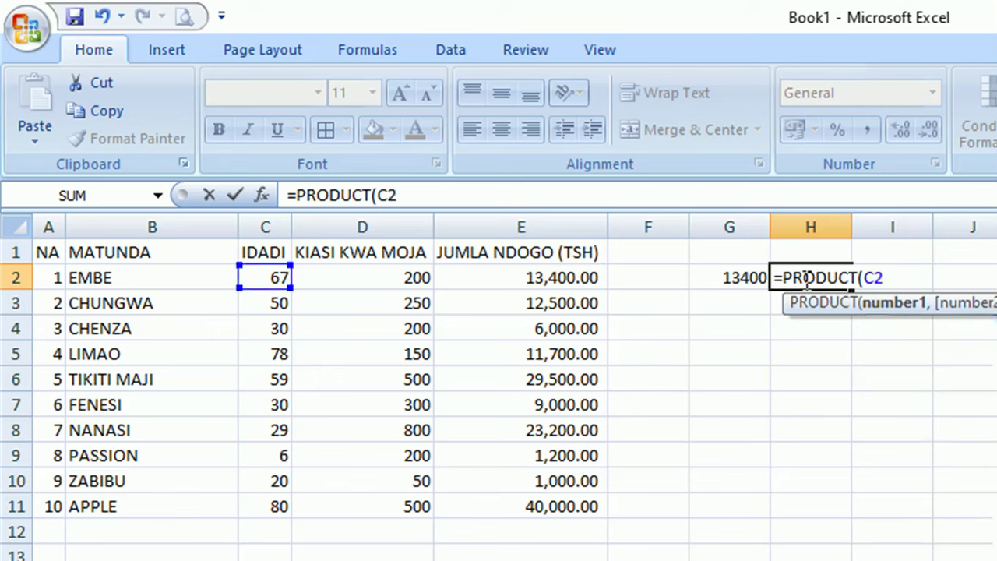
pyautogui.write('D')
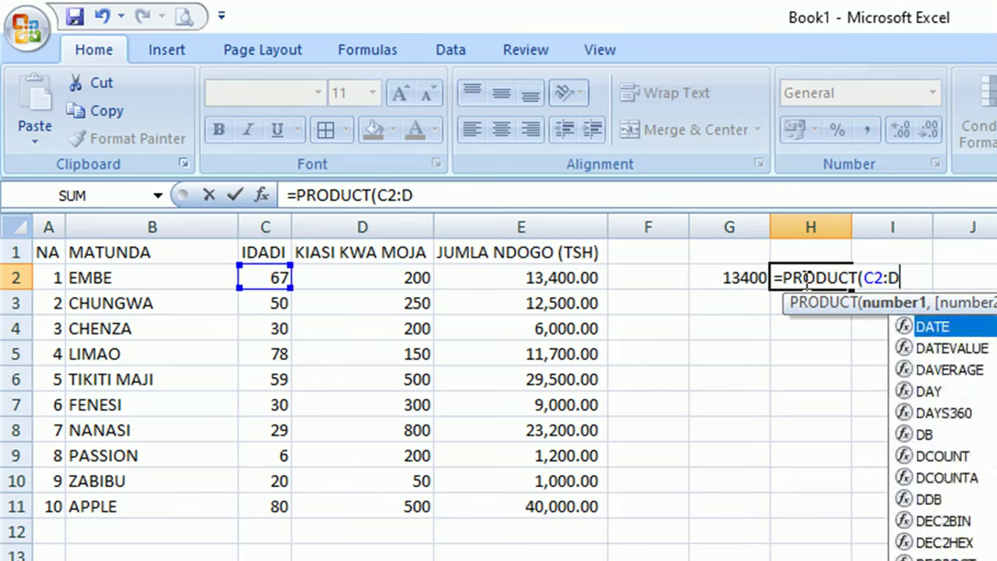
pyautogui.write('2)')
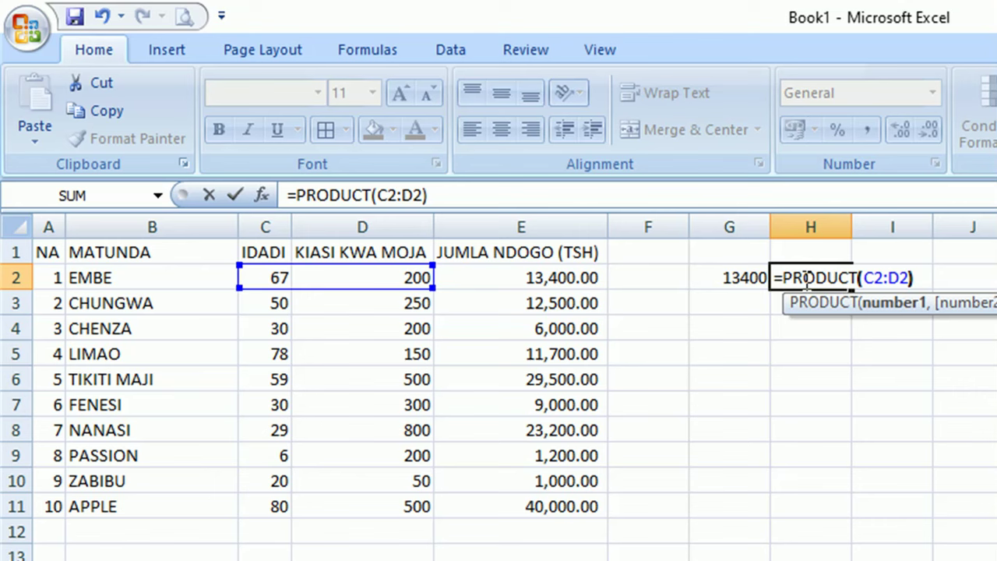
pyautogui.press('BackSpace')
pyautogui.press('BackSpace')
pyautogui.press('BackSpace')
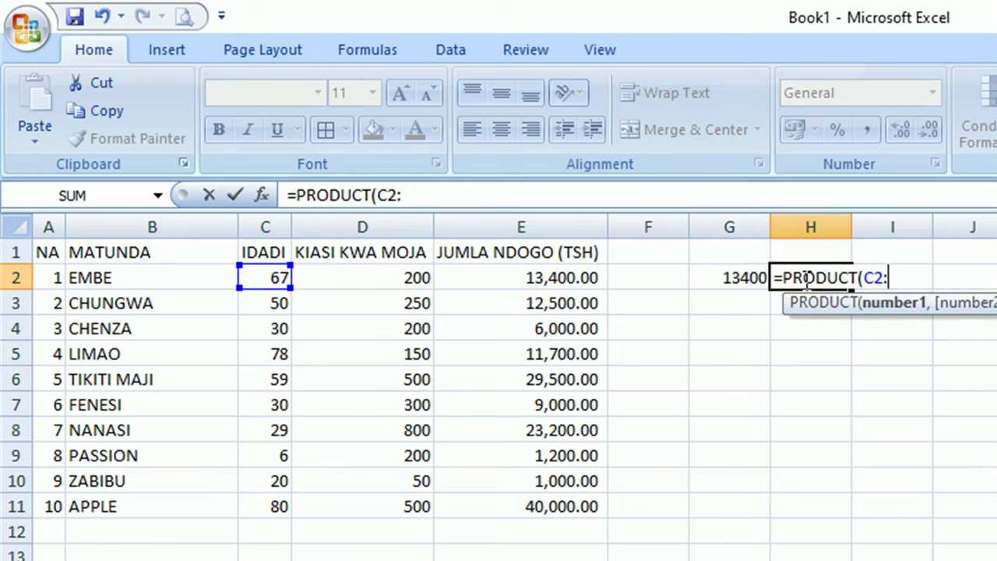
pyautogui.write('T')
pyautogui.press('BackSpace')
pyautogui.write('D2)')
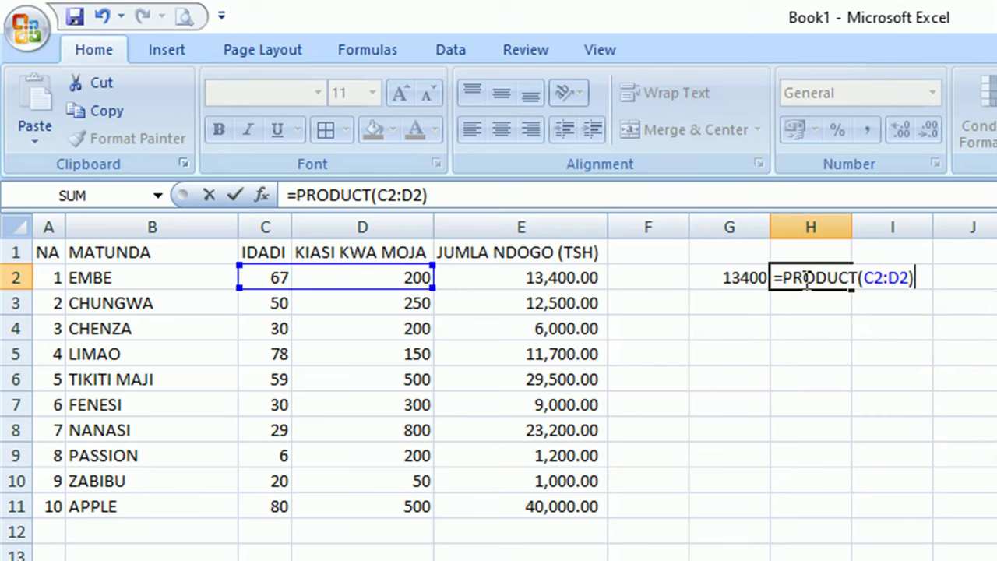
pyautogui.press('Return')
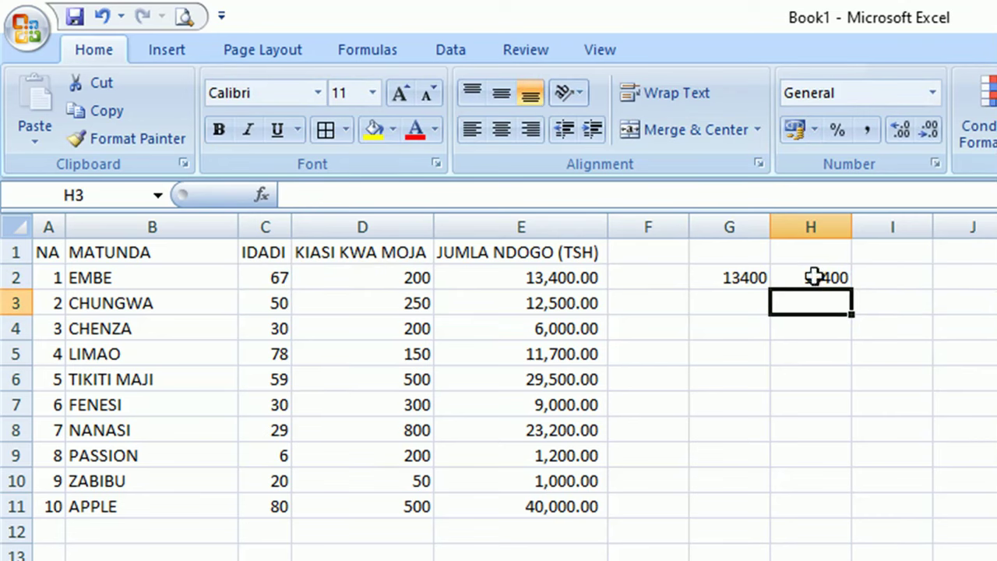
pyautogui.click(570, 300)
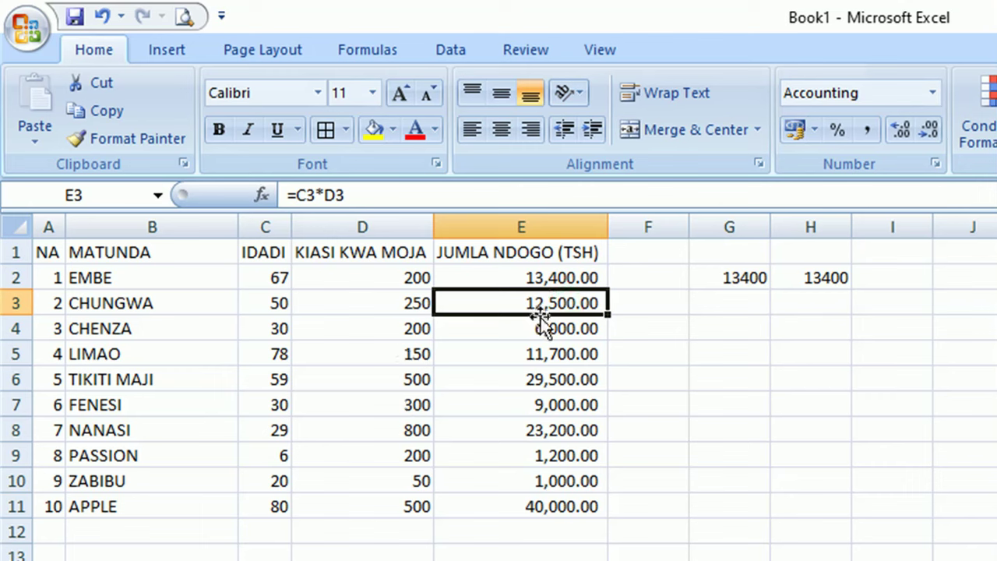
# Step: Label cell B12 below the fruit names as JUMLA KUU
pyautogui.click(264, 532)
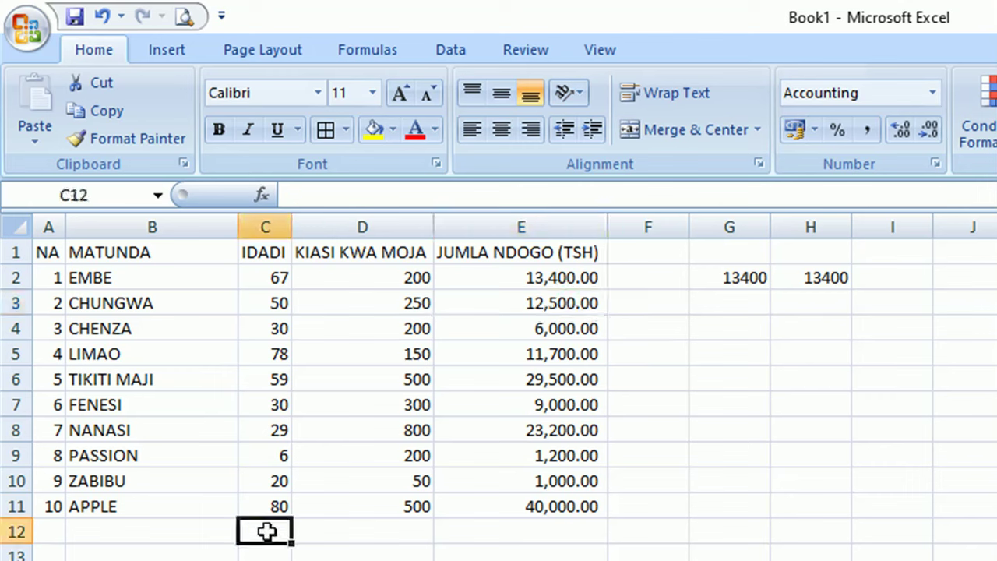
pyautogui.click(153, 534)
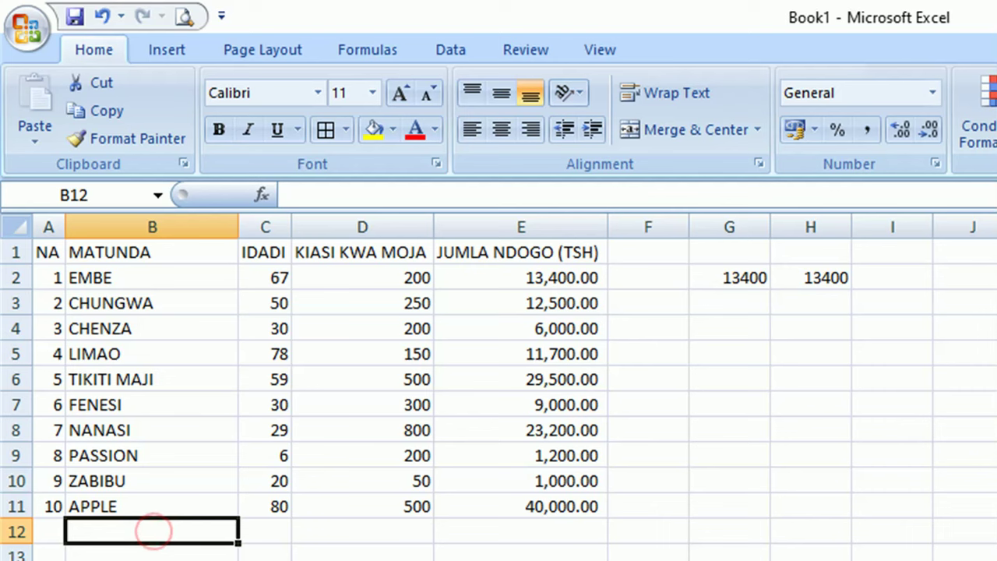
pyautogui.write('JUMLA')
pyautogui.press('Tab')
pyautogui.doubleClick(163, 532)
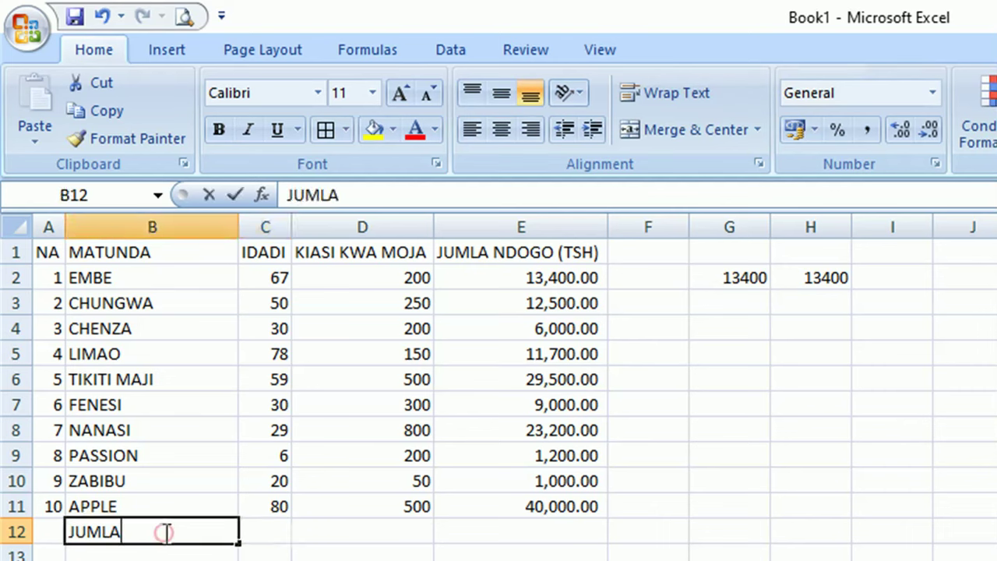
pyautogui.write(' KUU')
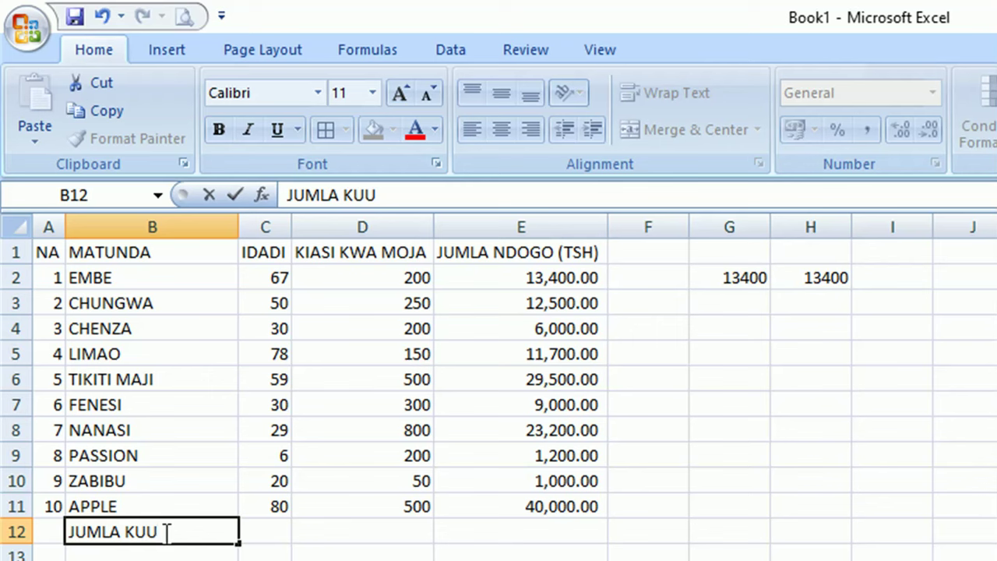
pyautogui.press('Return')
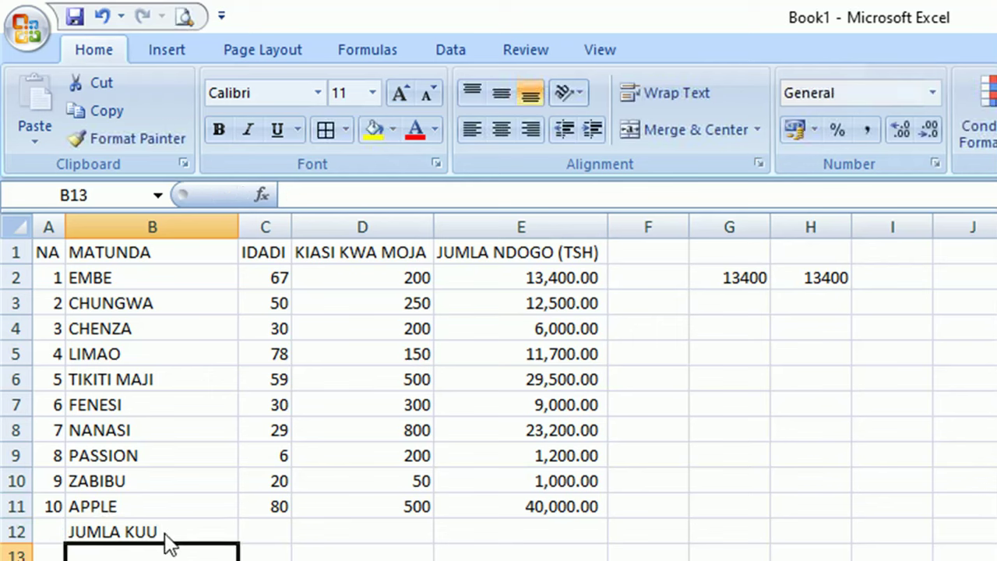
# Step: Enter =SUM(C2:C11) in C12 and fill it across to E12 (449, 3150, 147500)
pyautogui.click(265, 532)
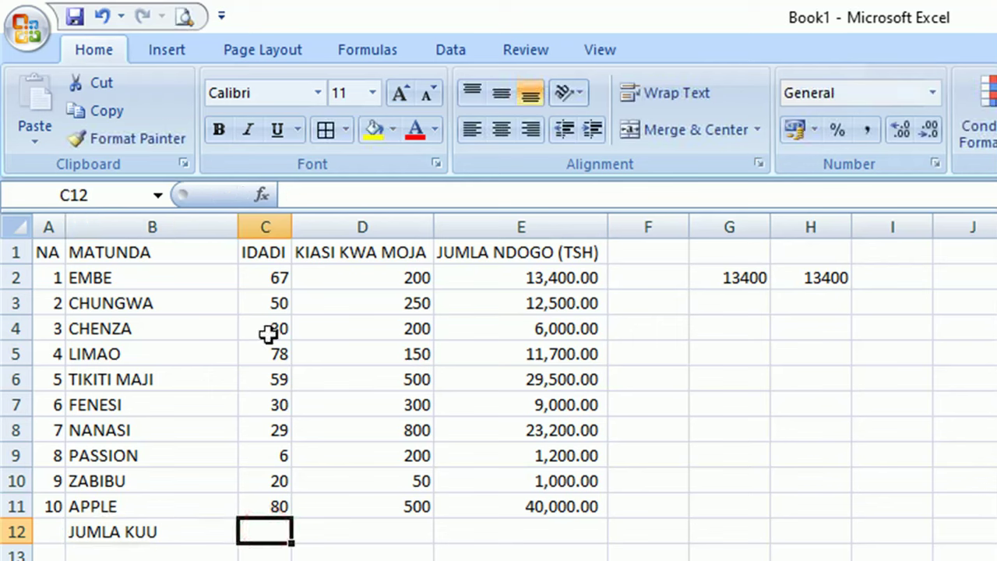
pyautogui.write('=')
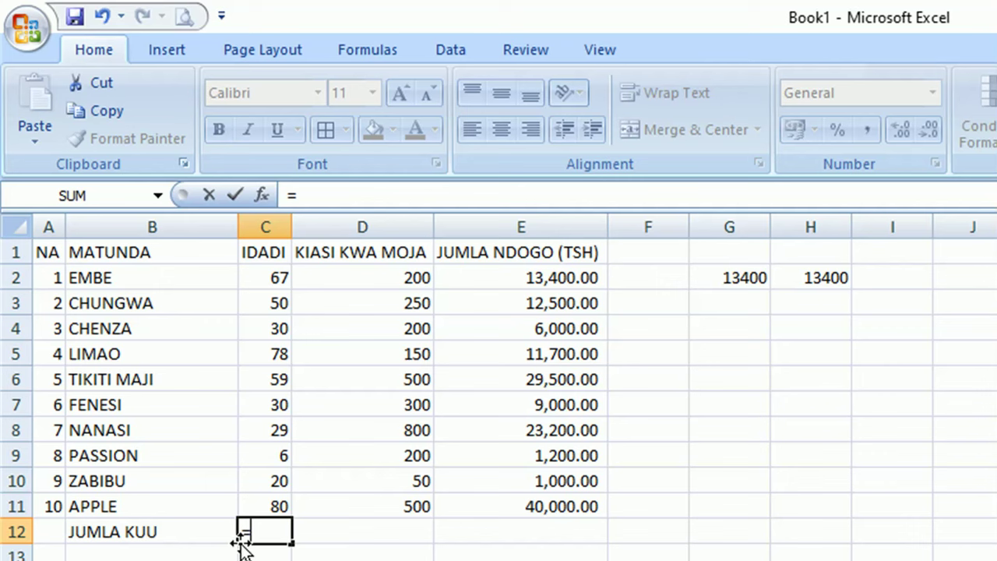
pyautogui.write('SUM')
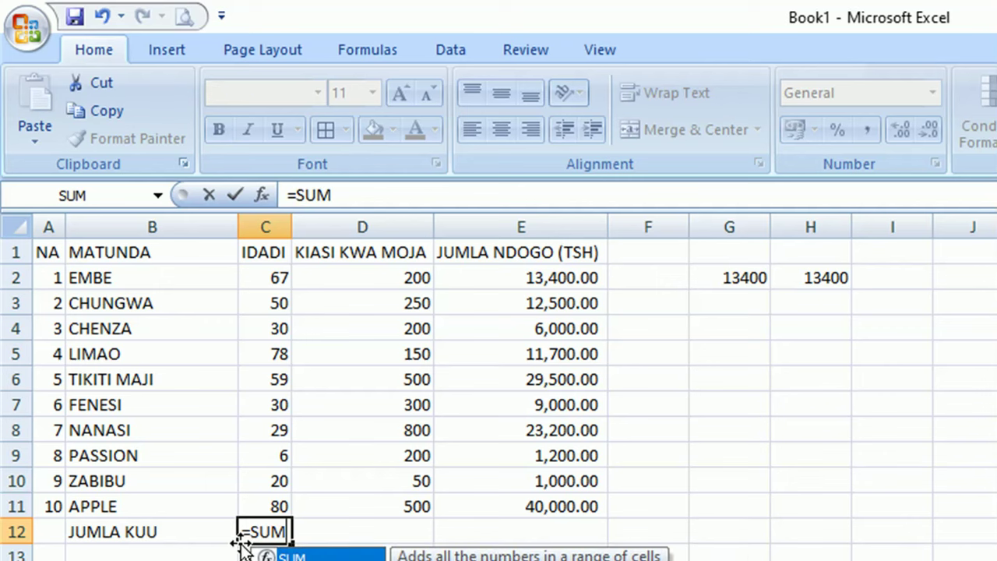
pyautogui.write('(')
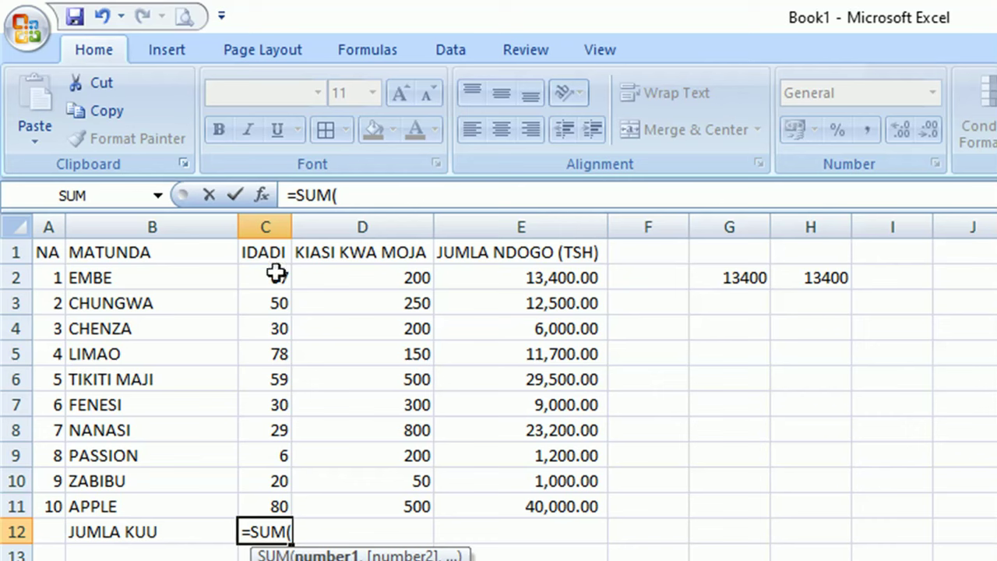
pyautogui.write('C2')
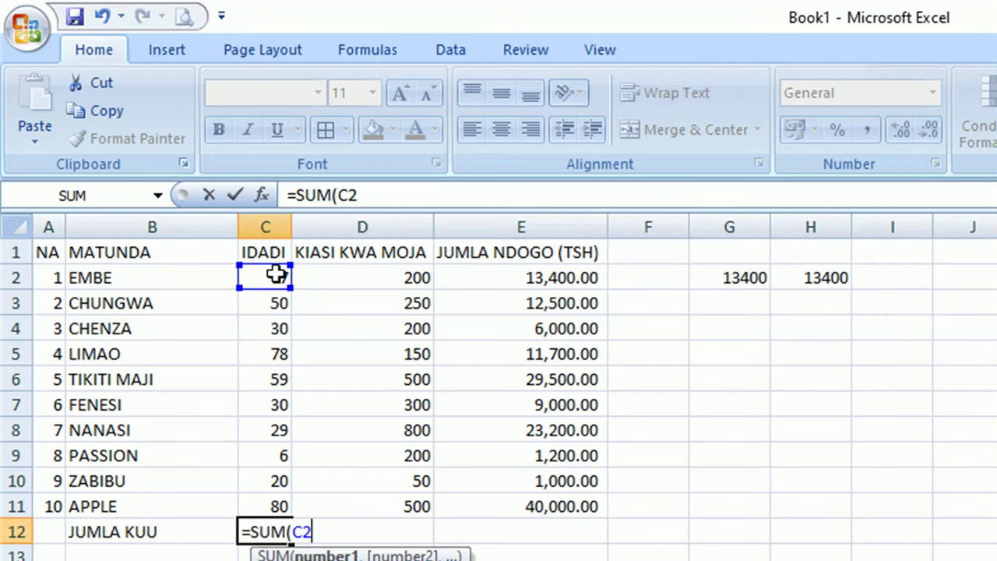
pyautogui.write(':')
pyautogui.write('C11)')
pyautogui.press('Return')
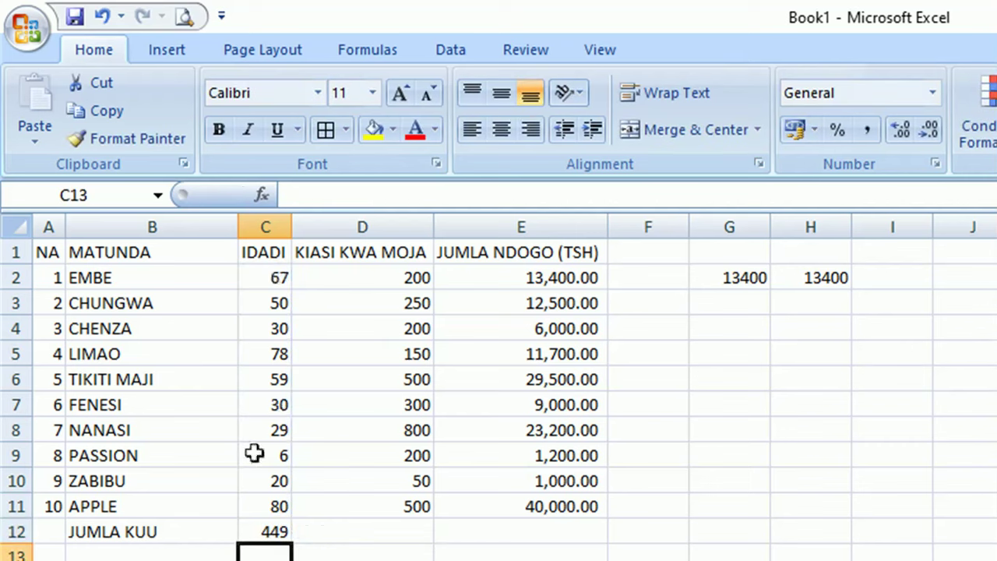
pyautogui.click(261, 530)
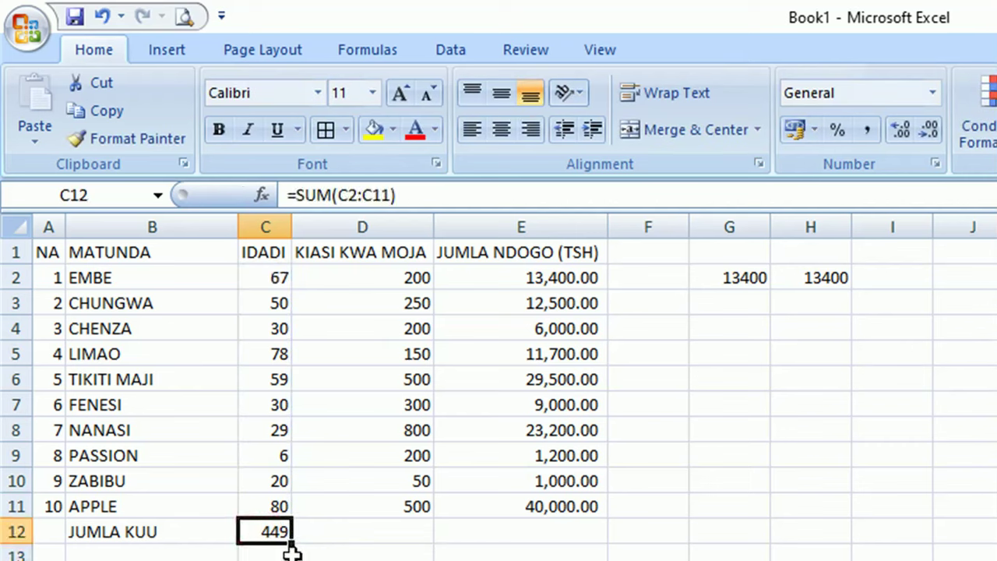
pyautogui.moveTo(295, 543); pyautogui.dragTo(605, 542)
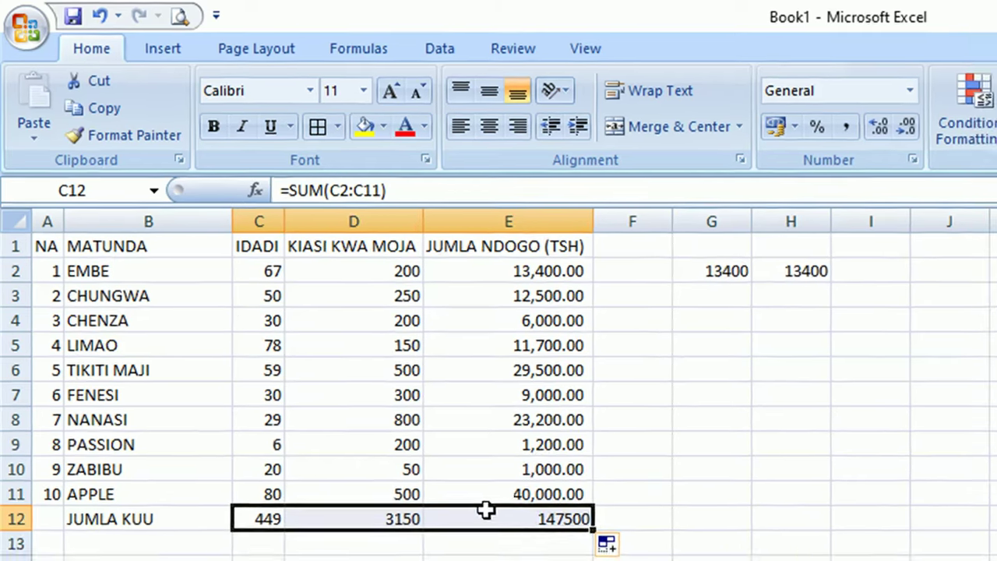
pyautogui.click(522, 531)
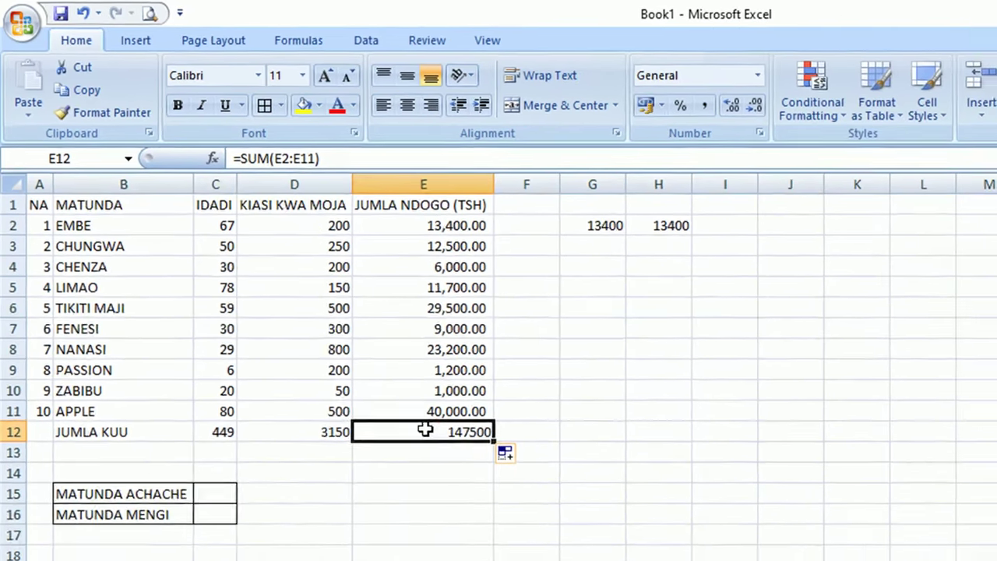
# Step: Format the grand total as 147,500.00 and AutoFit column B to fit MATUNDA MACHACHE
pyautogui.click(689, 102)
pyautogui.click(578, 220)
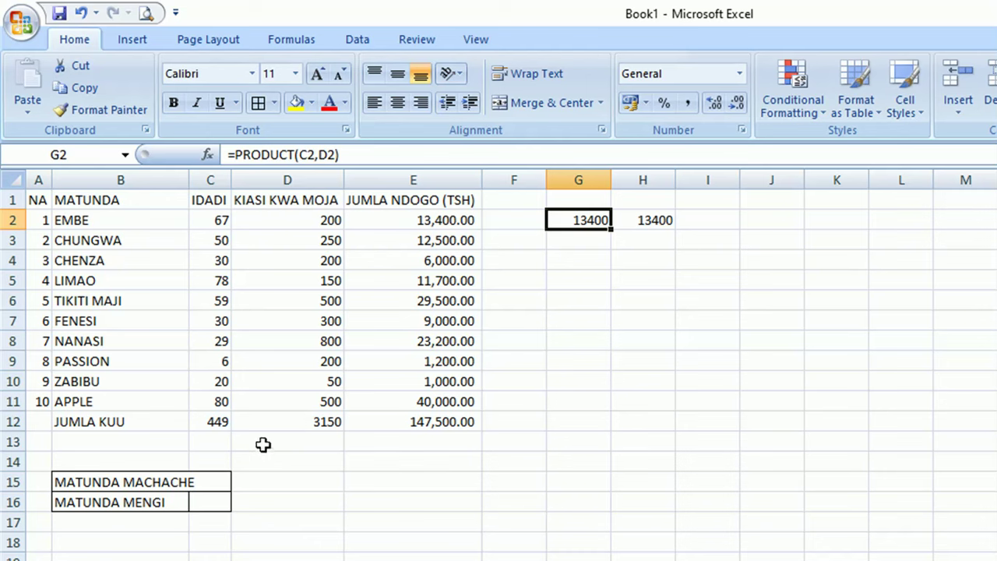
pyautogui.doubleClick(191, 181)
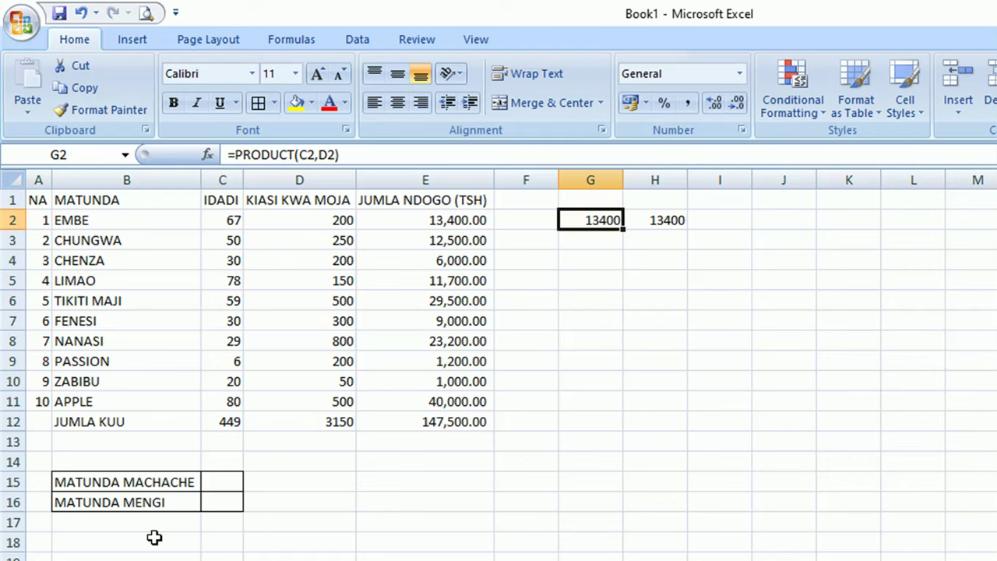
pyautogui.click(217, 481)
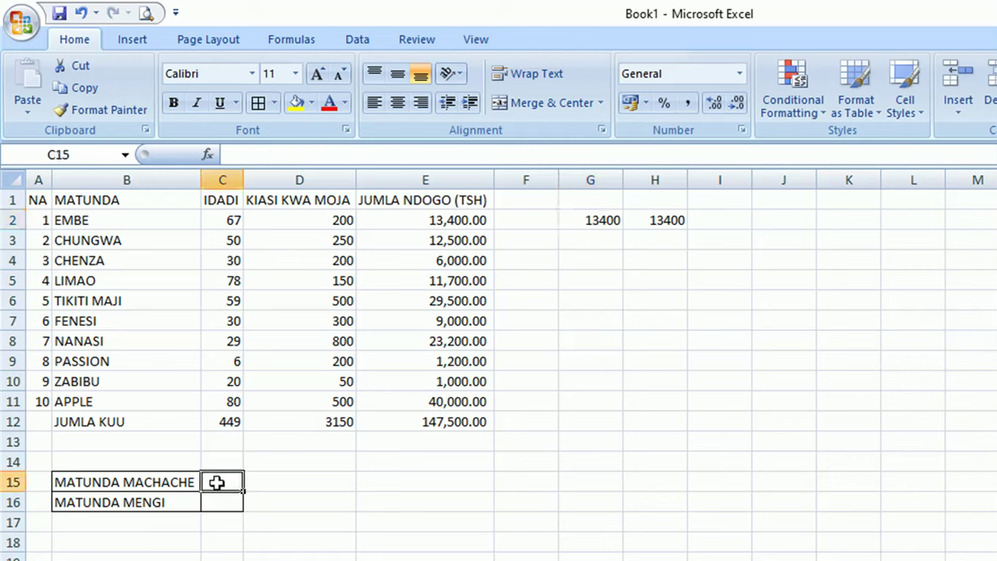
pyautogui.click(214, 502)
pyautogui.click(218, 481)
pyautogui.write('=')
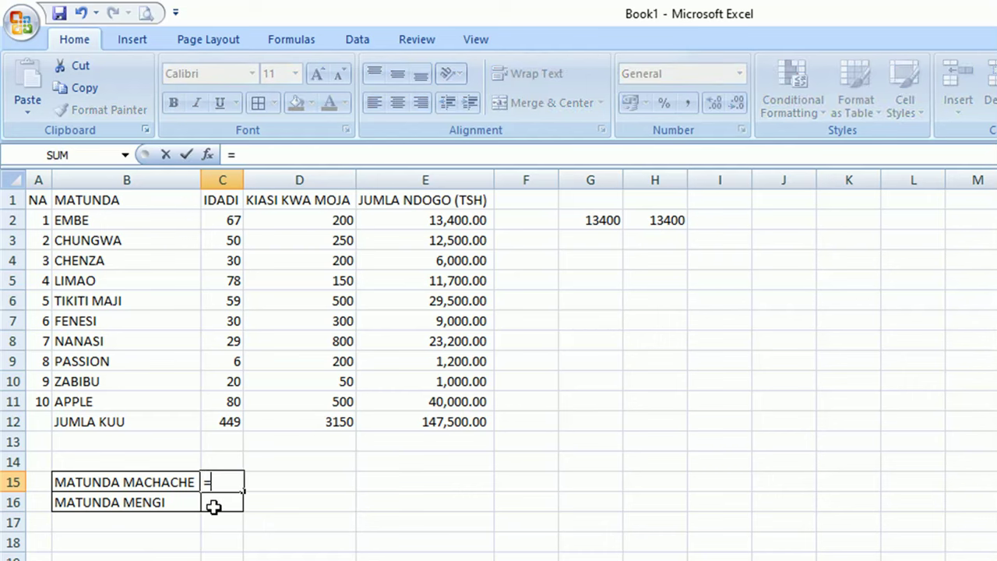
pyautogui.write('MIN')
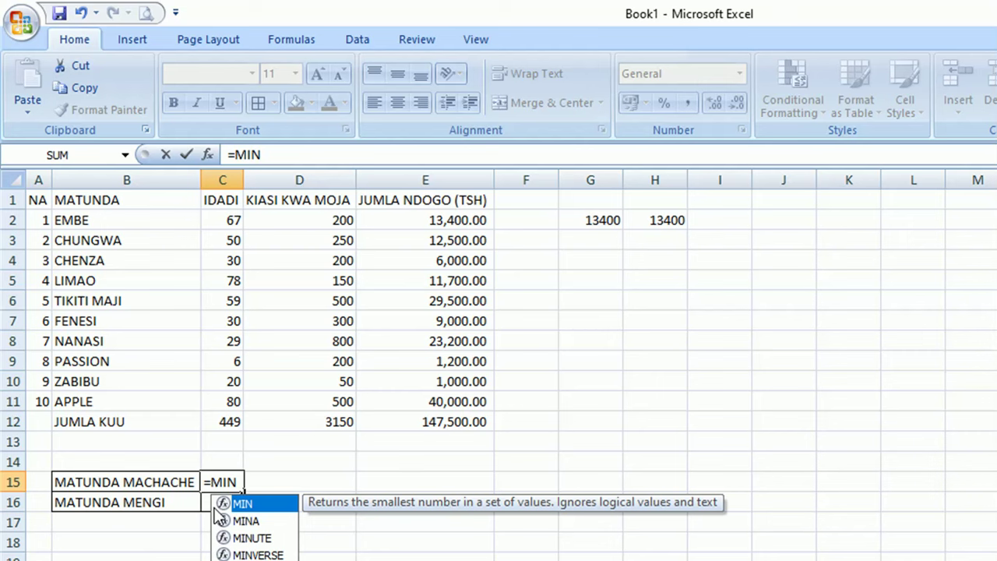
pyautogui.write('(')
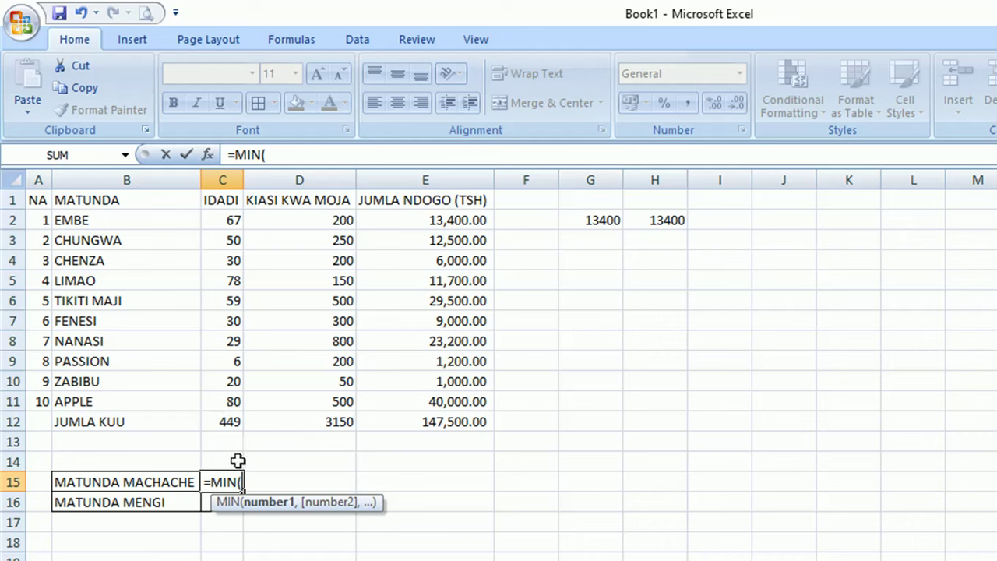
pyautogui.write('C2')
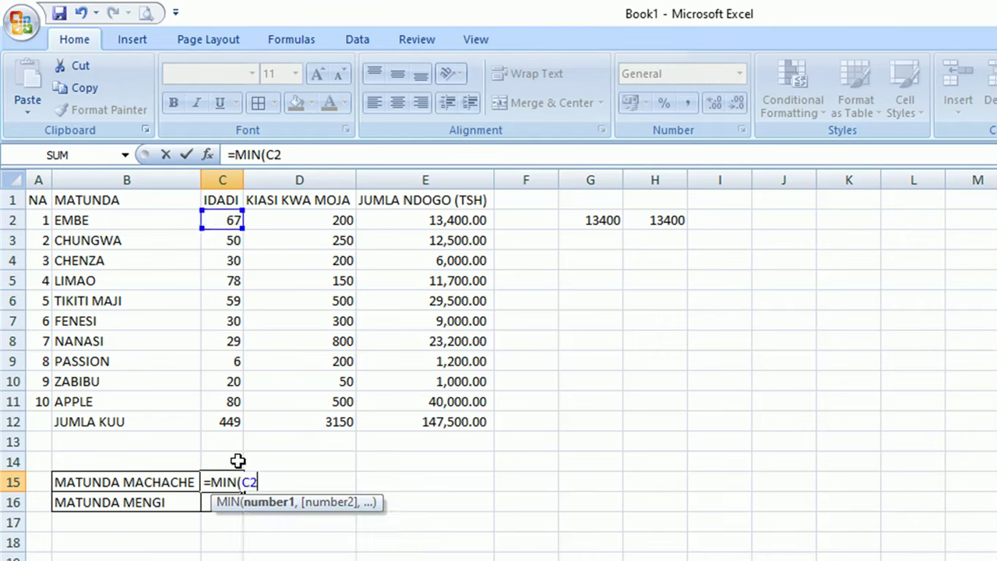
pyautogui.write(':C')
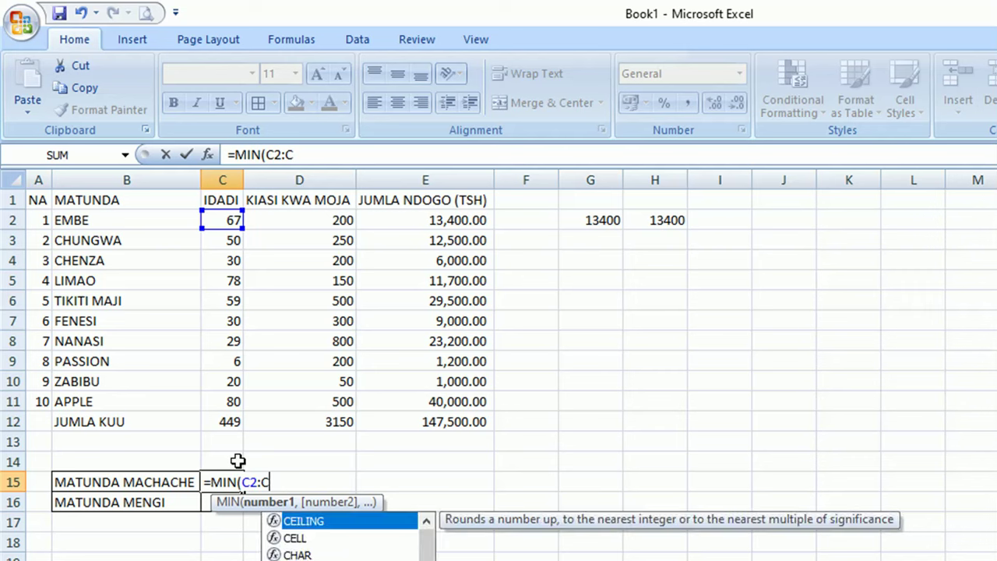
pyautogui.write('11')
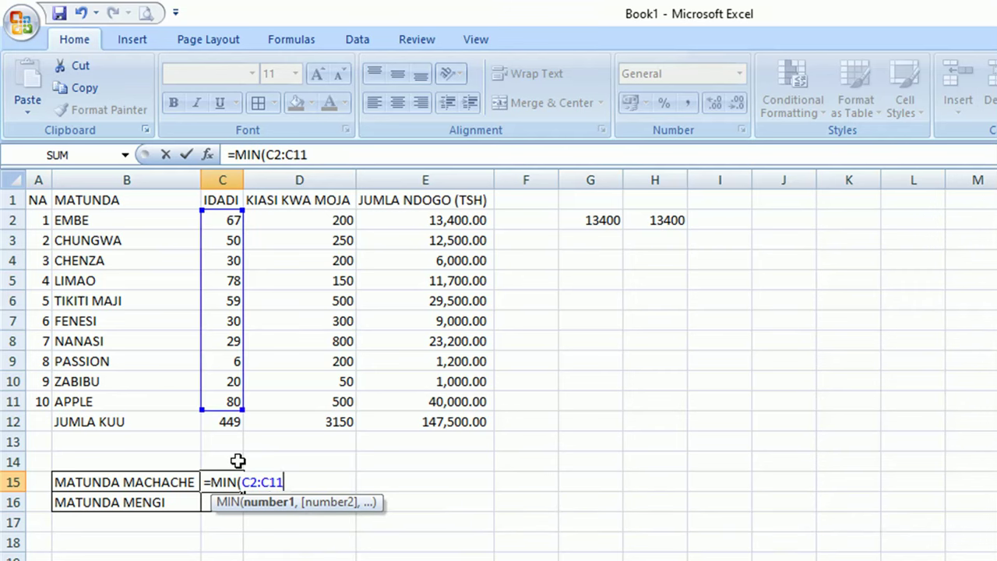
pyautogui.press('Return')
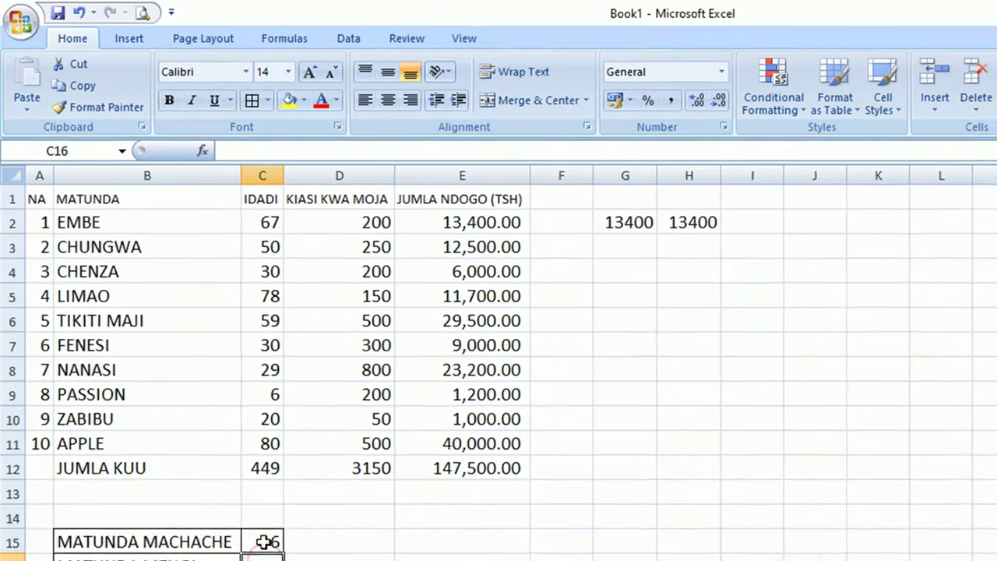
pyautogui.click(273, 551)
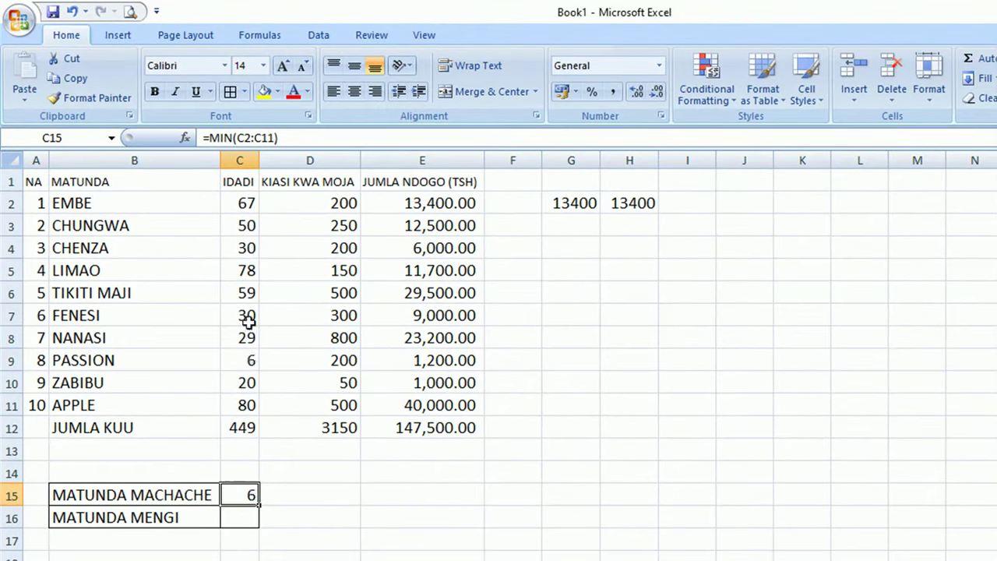
pyautogui.click(230, 517)
pyautogui.write('=')
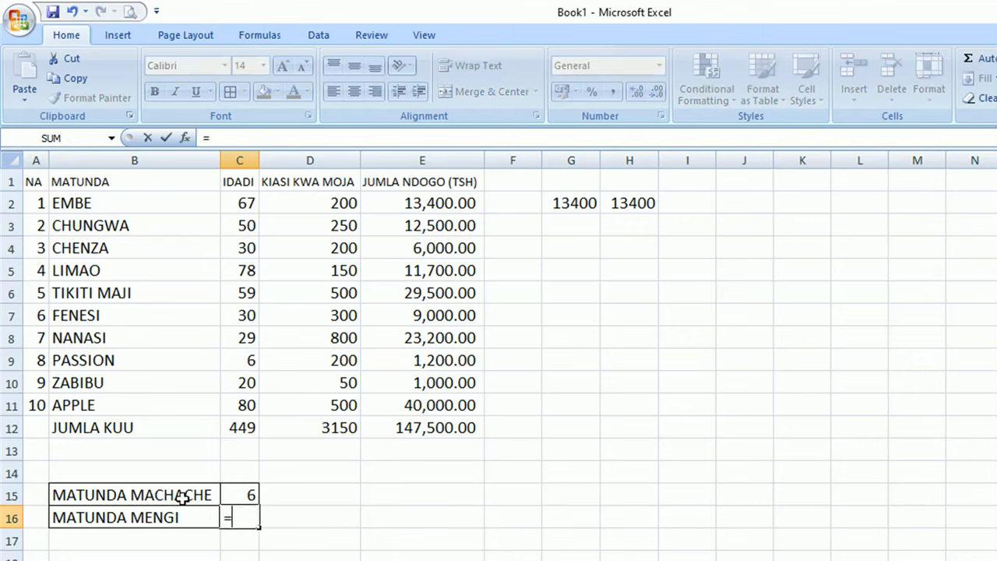
pyautogui.write('MAX')
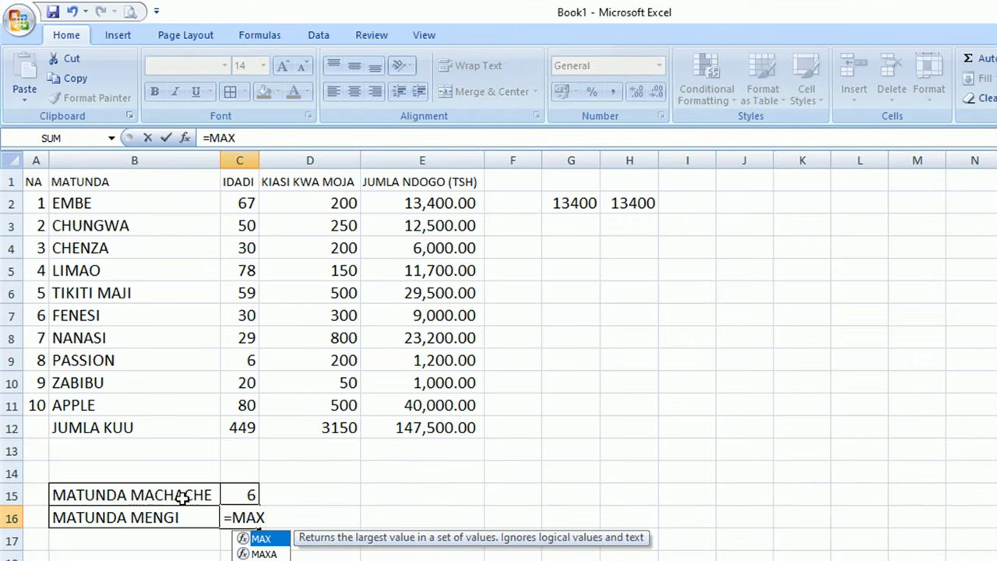
pyautogui.write('(')
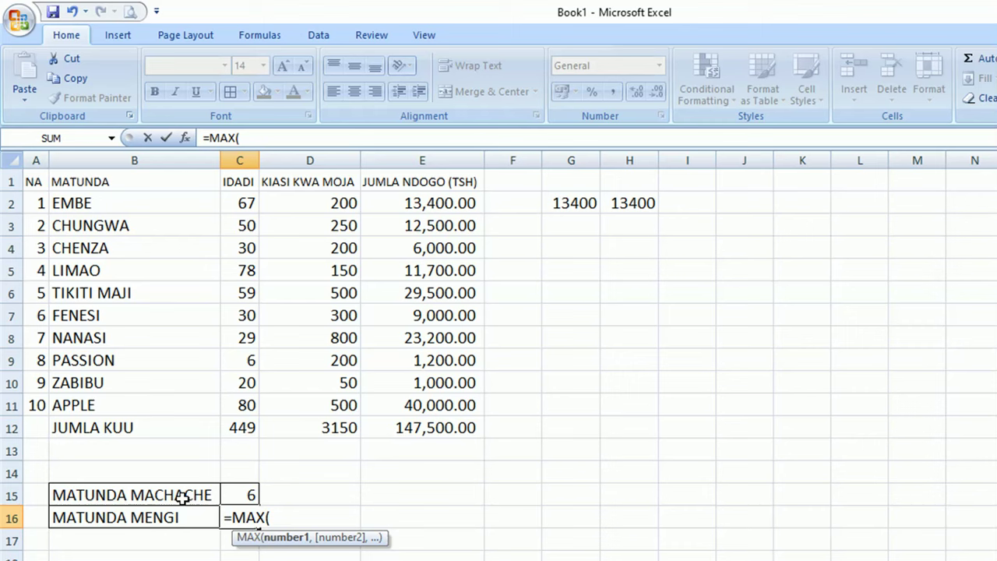
pyautogui.write('C2:')
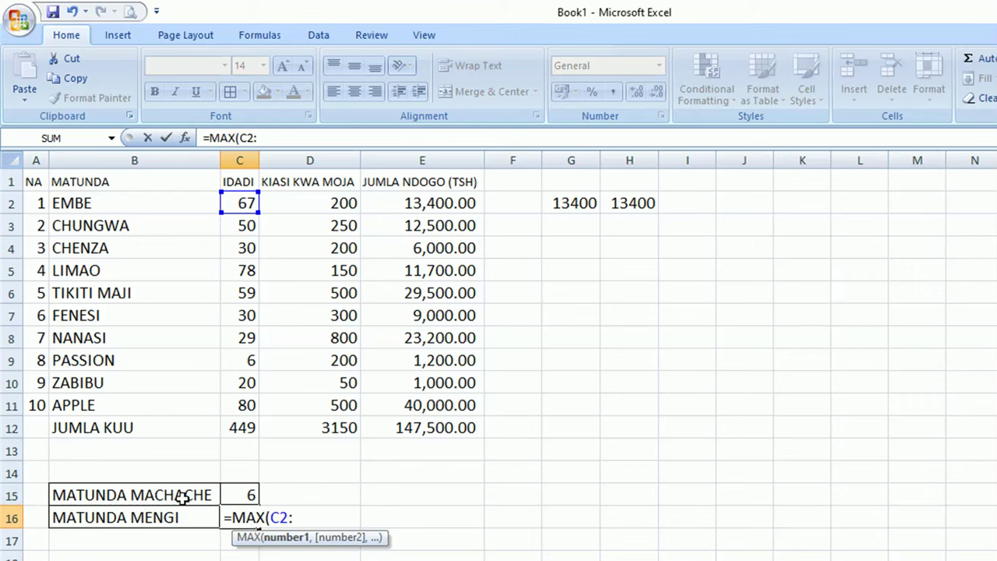
pyautogui.write('C11')
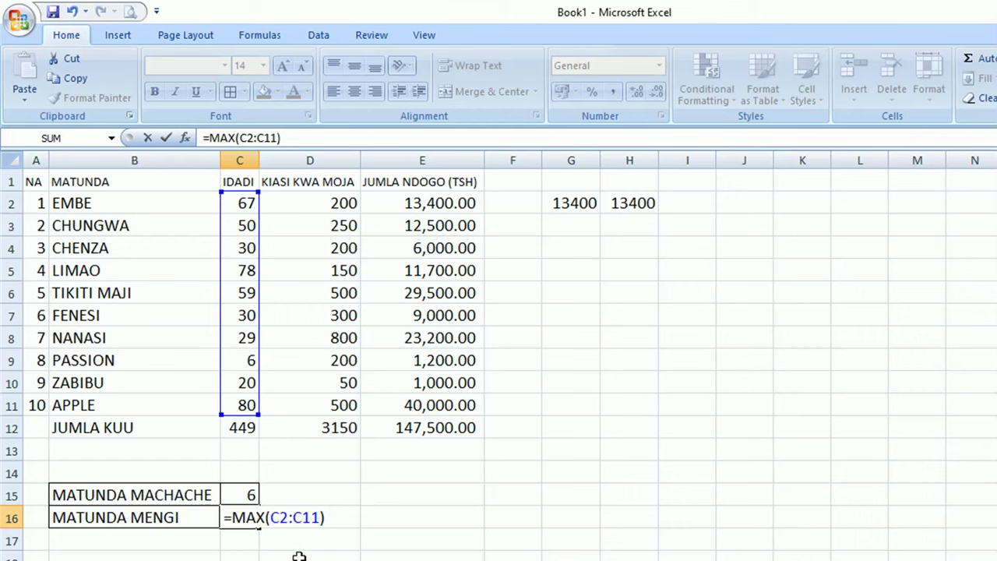
pyautogui.press('Return')
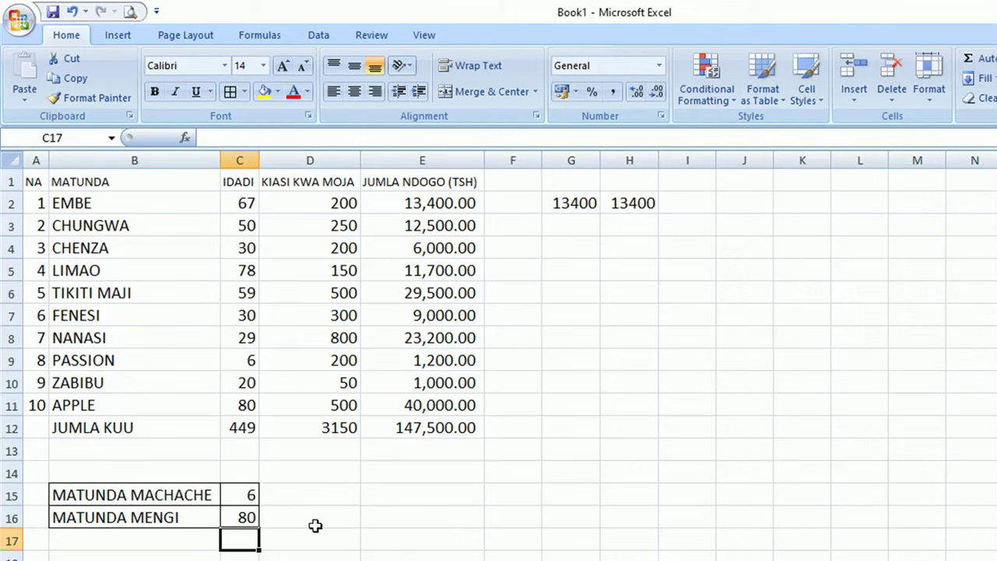
# Step: Add the label TOFAUTI in cell B17
pyautogui.click(179, 545)
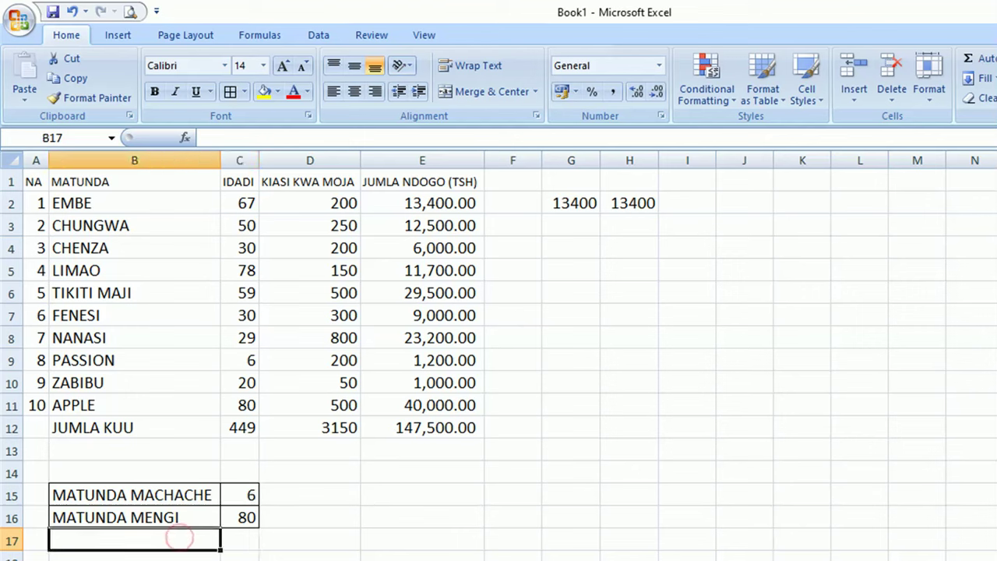
pyautogui.write('TOFAUTI')
pyautogui.click(239, 539)
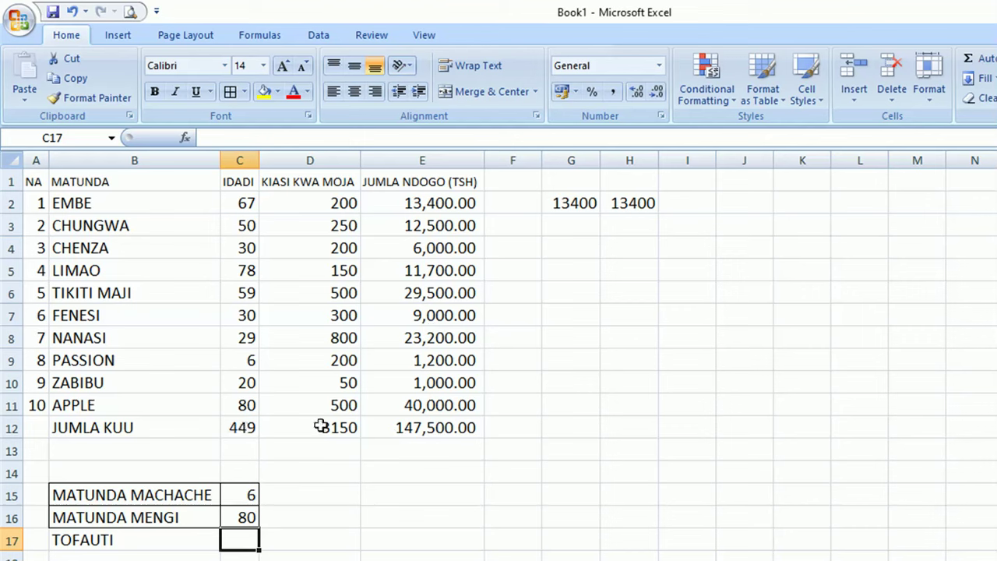
# Step: Enter =C16-C15 in C17 beside TOFAUTI, giving the difference 74
pyautogui.click(109, 540)
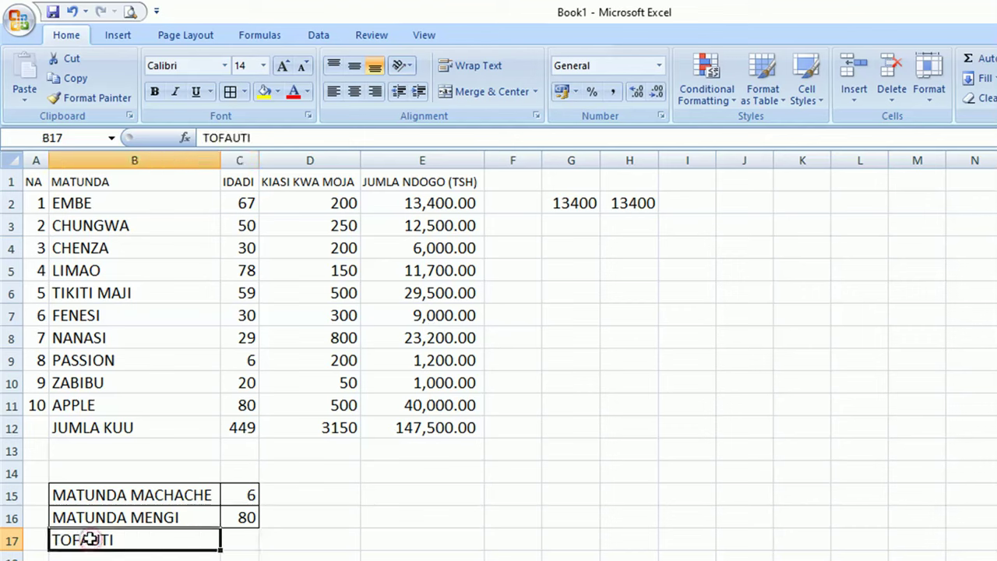
pyautogui.click(243, 535)
pyautogui.write('=')
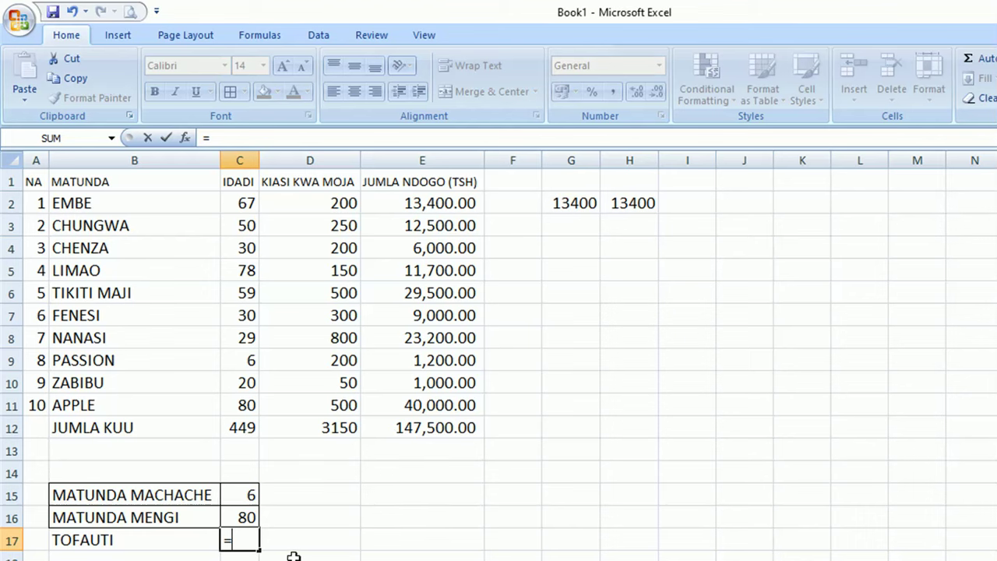
pyautogui.press('Escape')
pyautogui.click(341, 535)
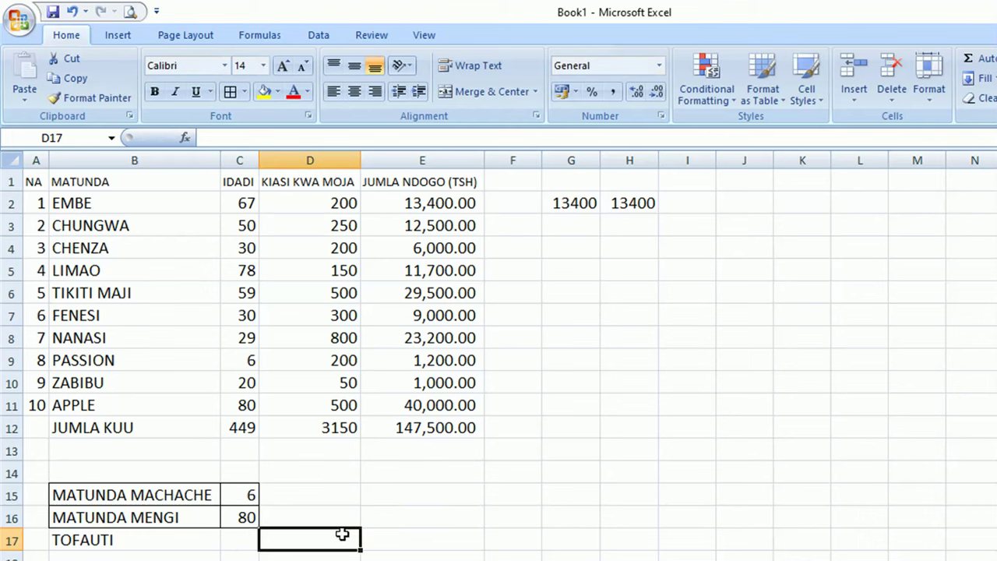
pyautogui.click(246, 517)
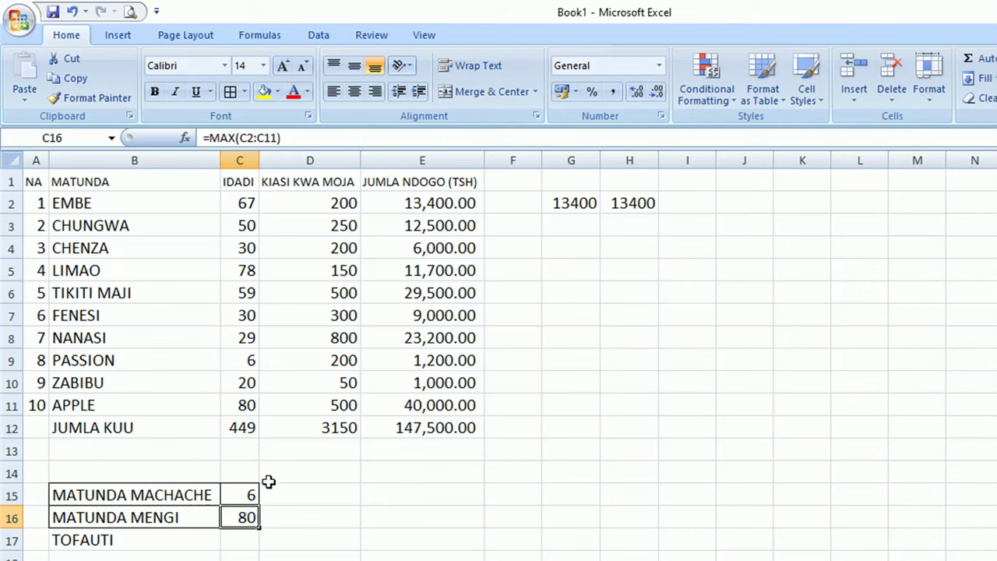
pyautogui.click(247, 493)
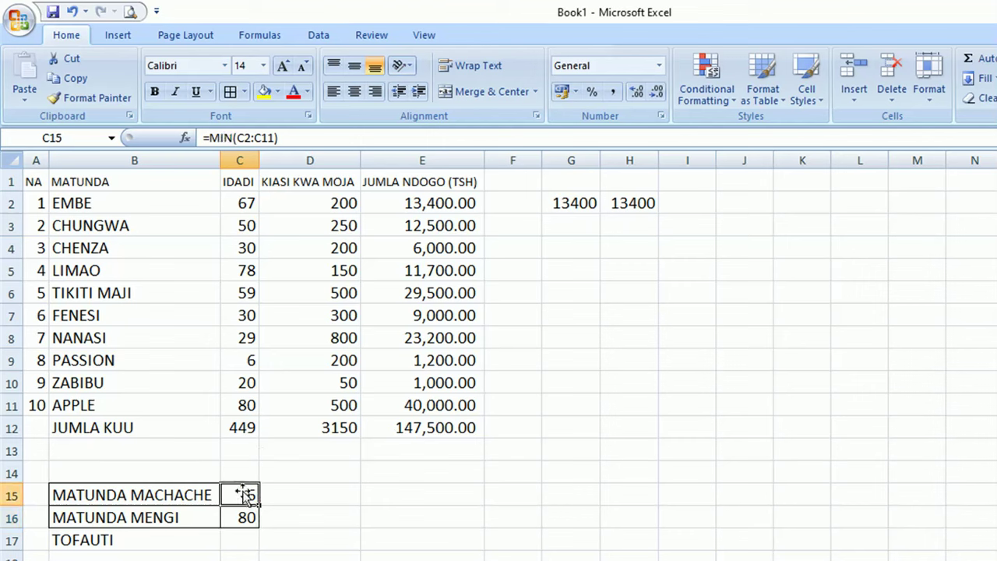
pyautogui.click(234, 543)
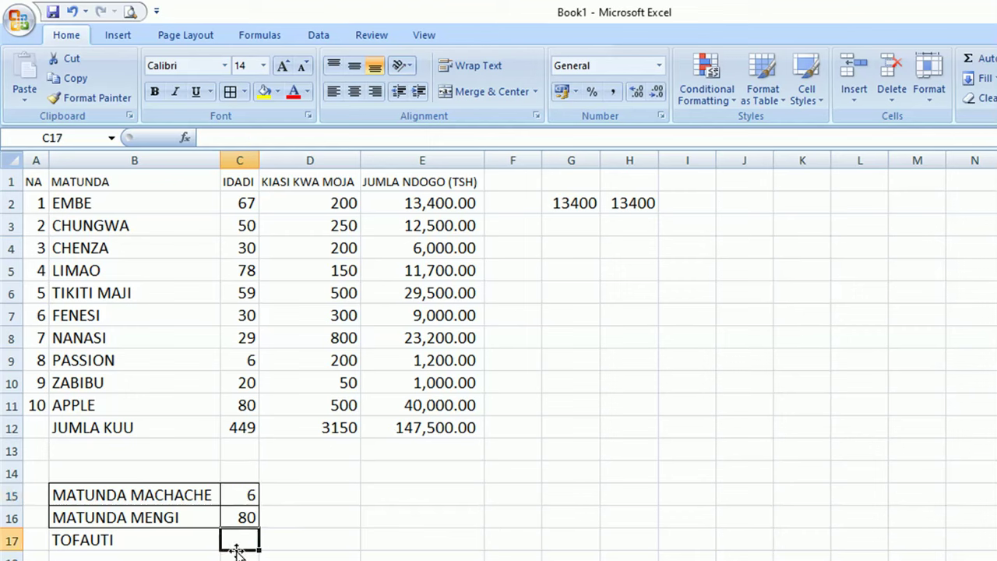
pyautogui.write('=')
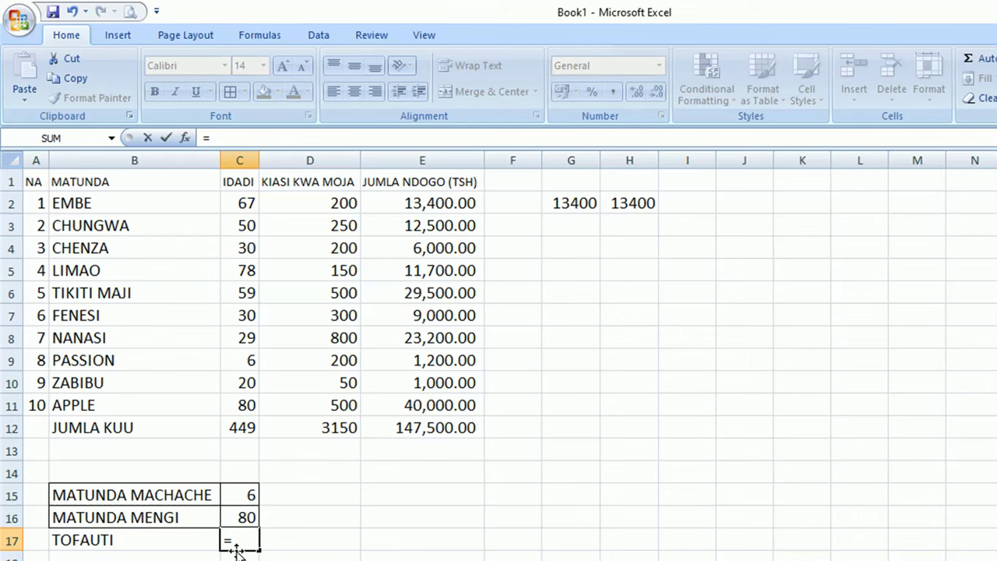
pyautogui.write('C')
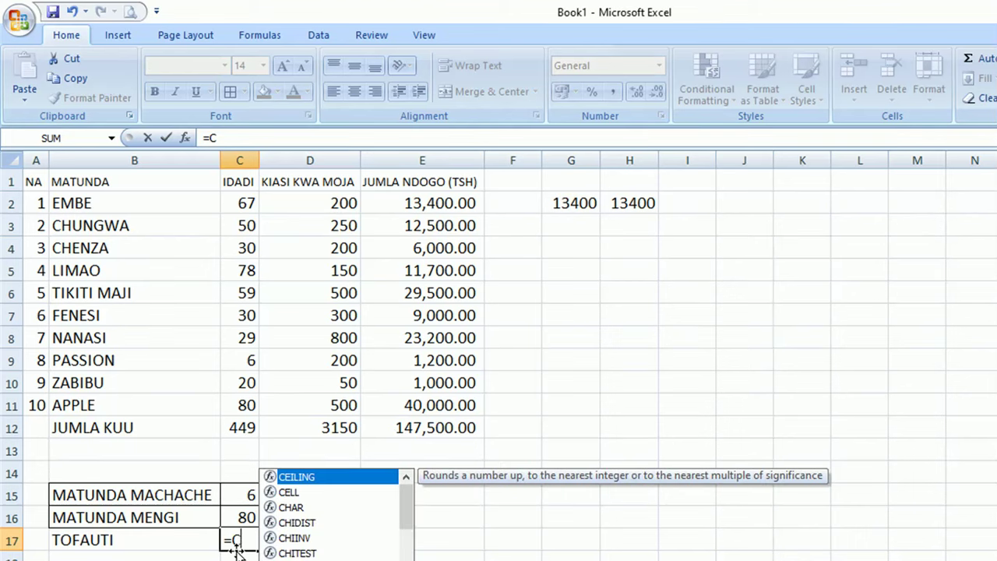
pyautogui.write('16-')
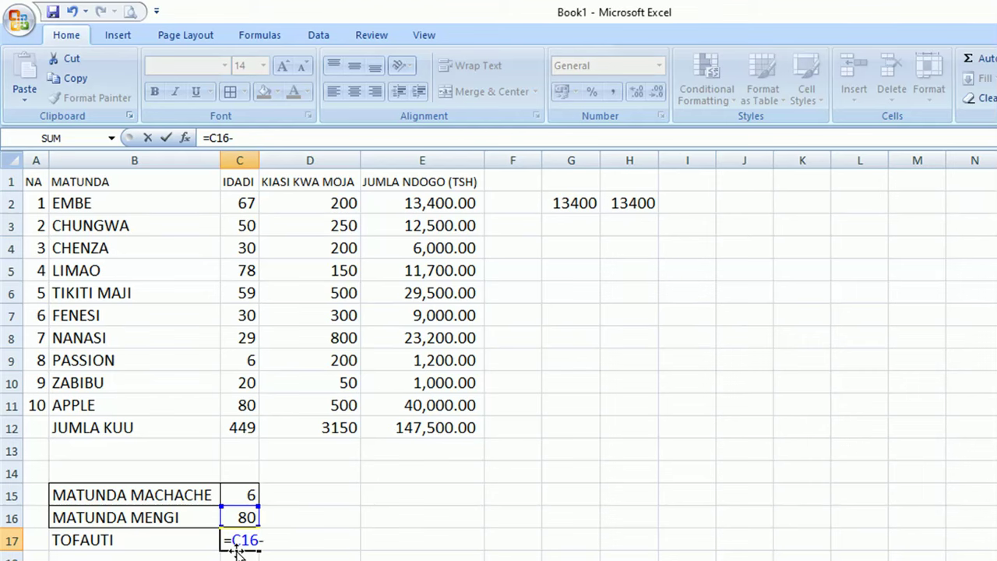
pyautogui.write('C1')
pyautogui.write('5')
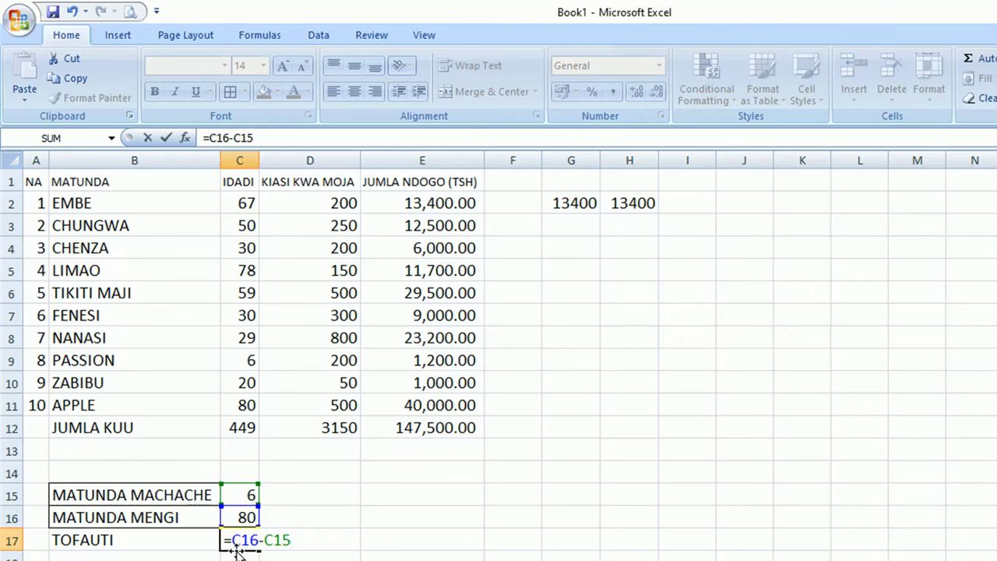
pyautogui.press('Return')
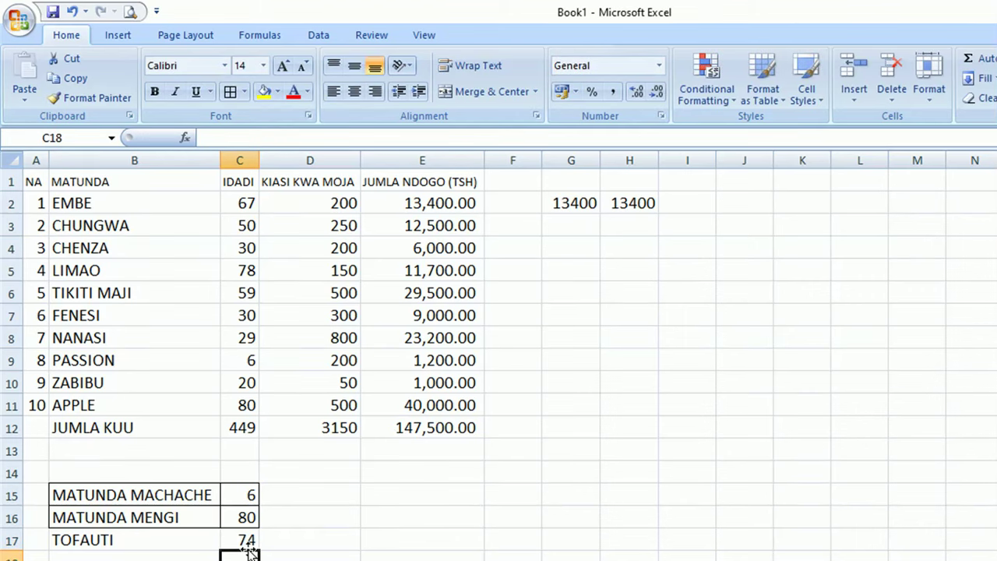
pyautogui.click(238, 540)
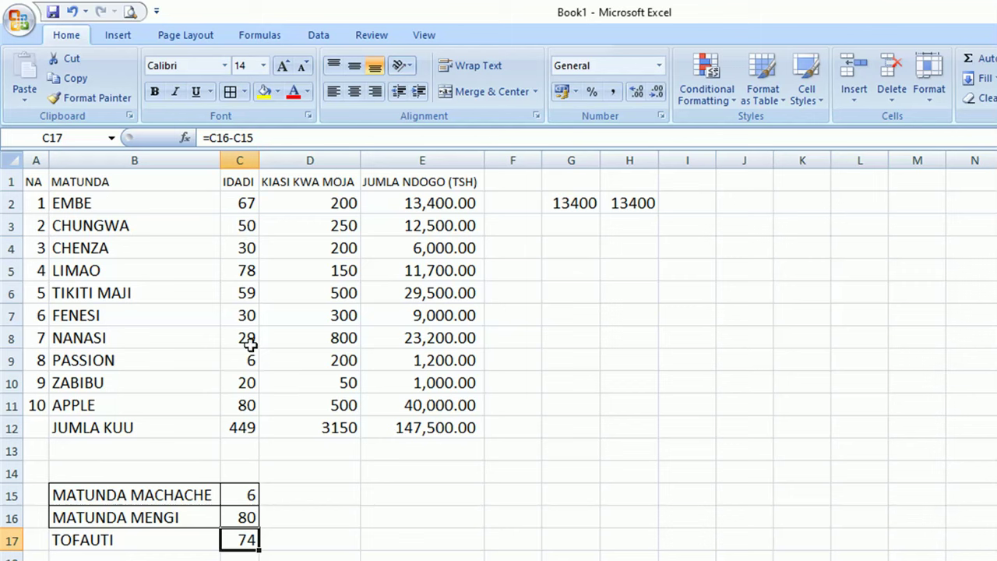
pyautogui.click(86, 555)
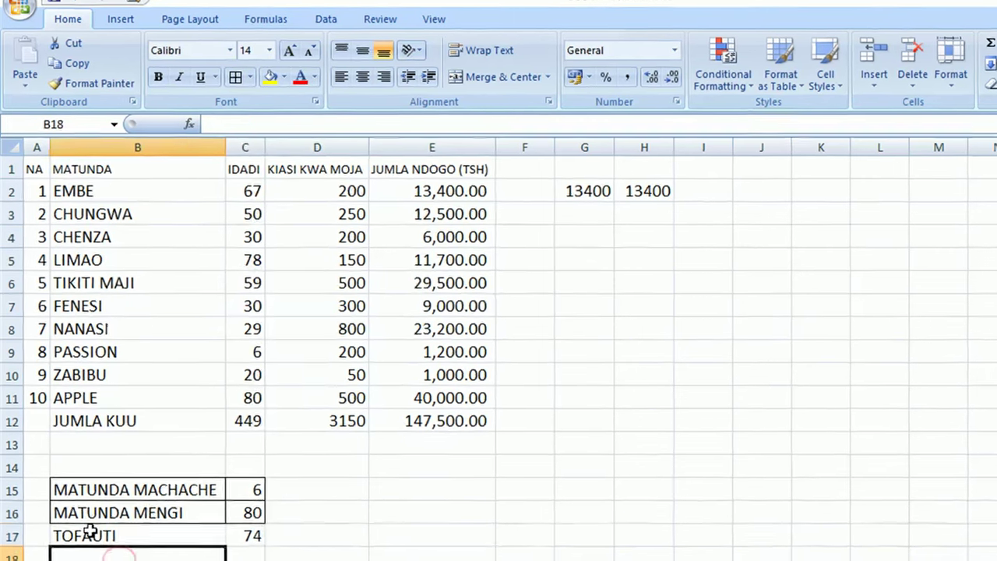
pyautogui.write('WASTANI')
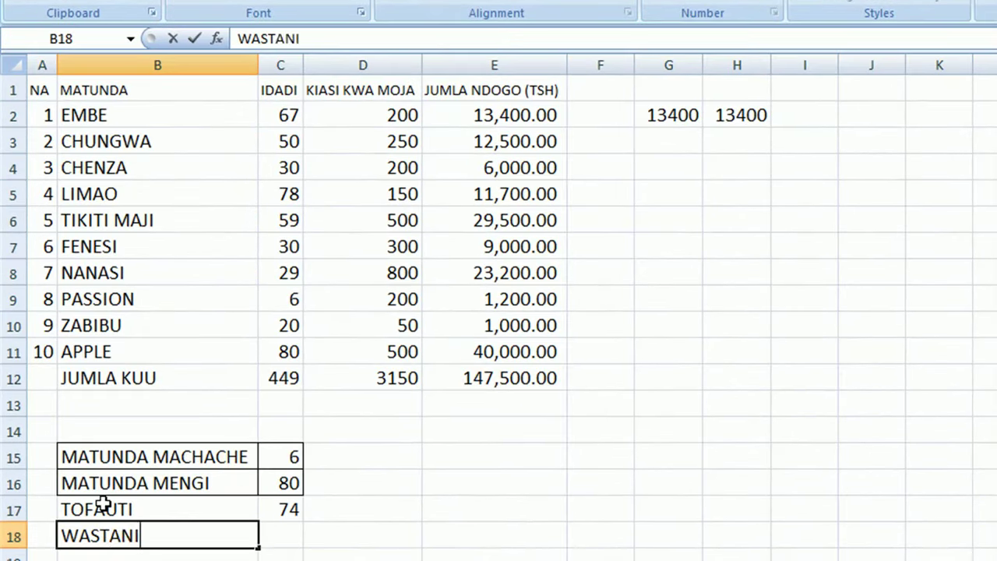
pyautogui.press('Tab')
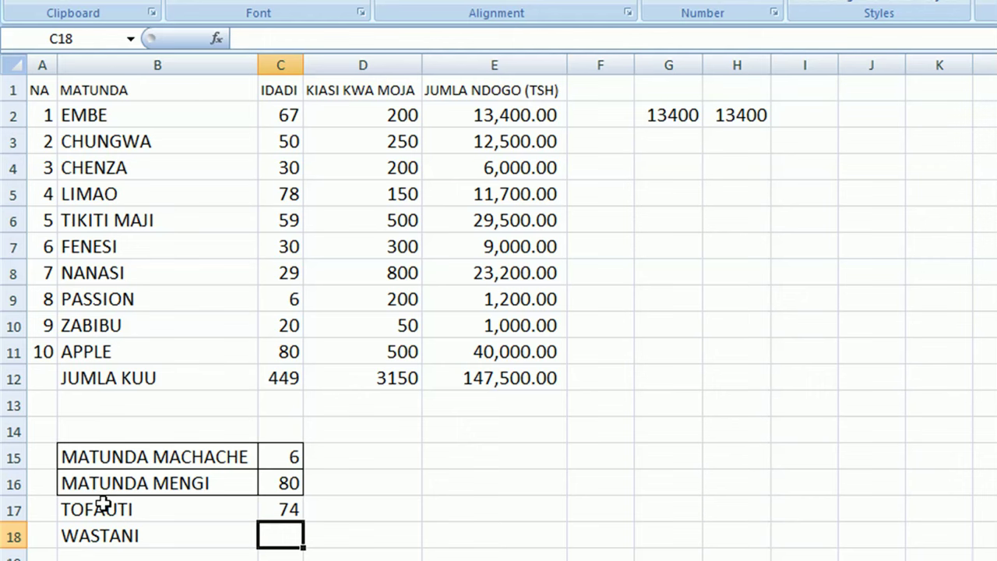
pyautogui.write('=AV')
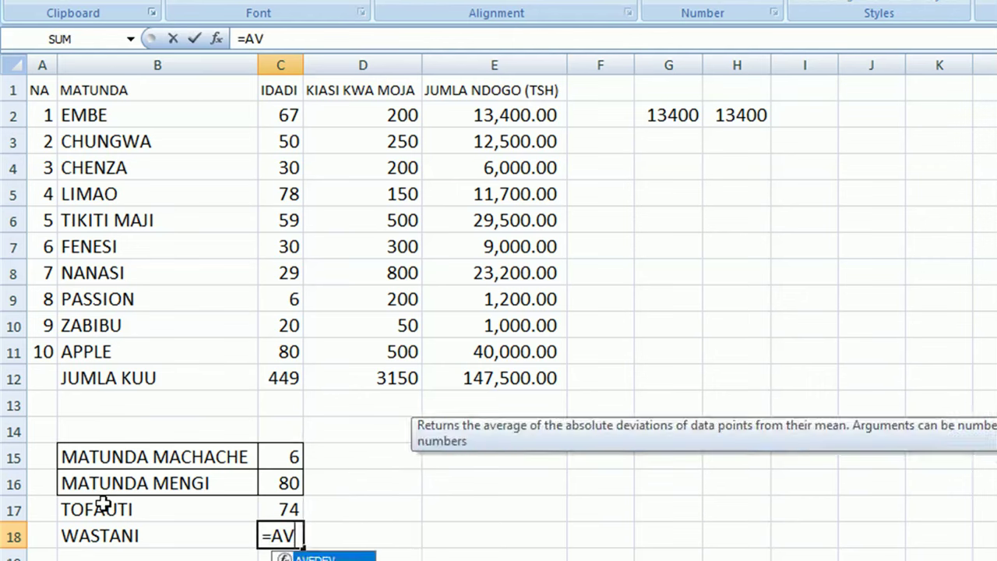
pyautogui.write('ERAGE')
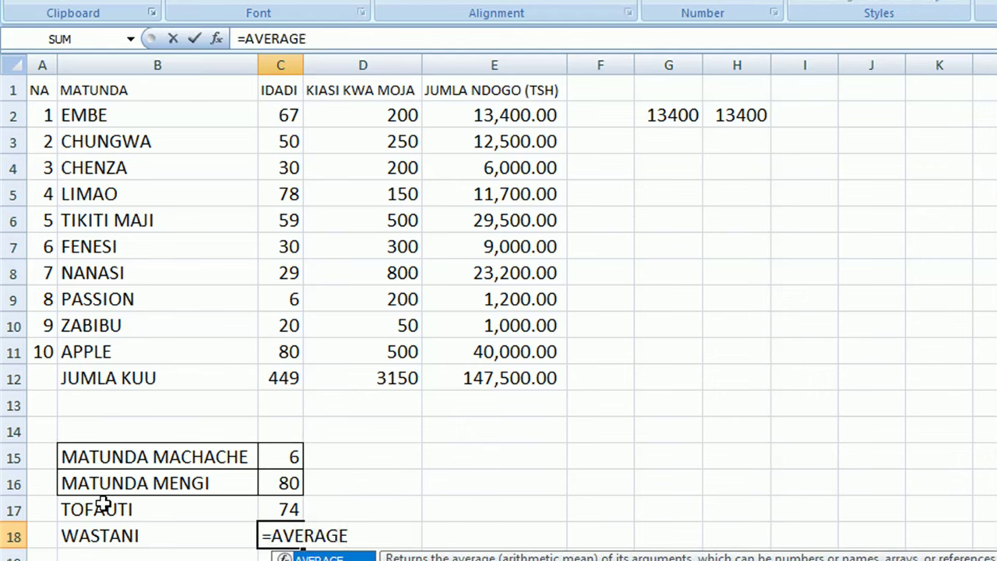
pyautogui.write('(')
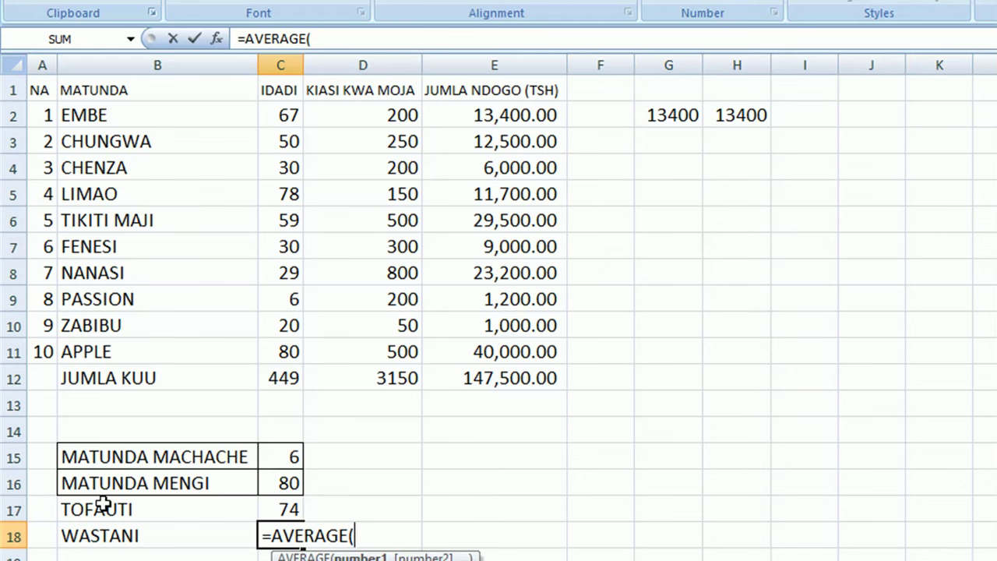
pyautogui.write('C2')
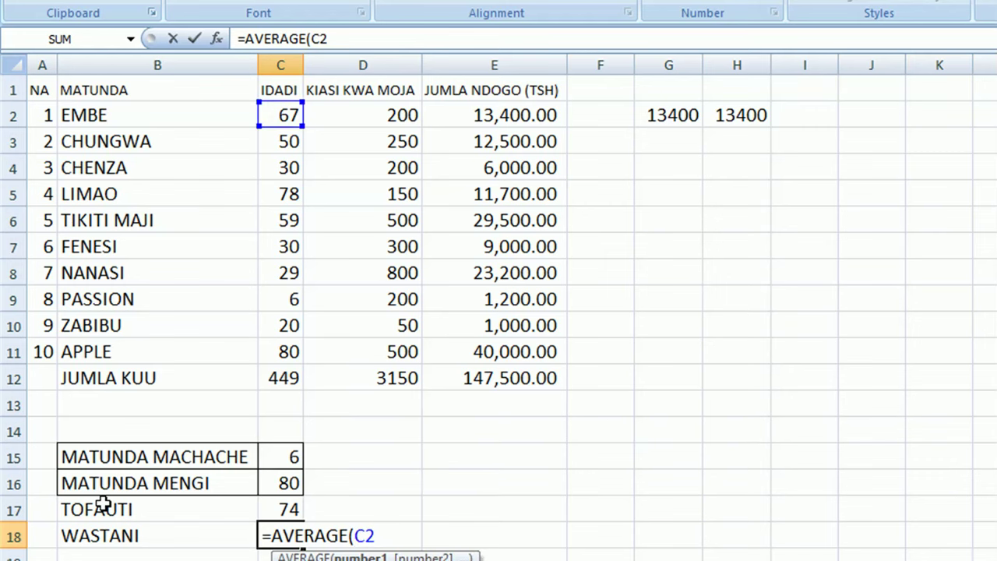
pyautogui.write(':C')
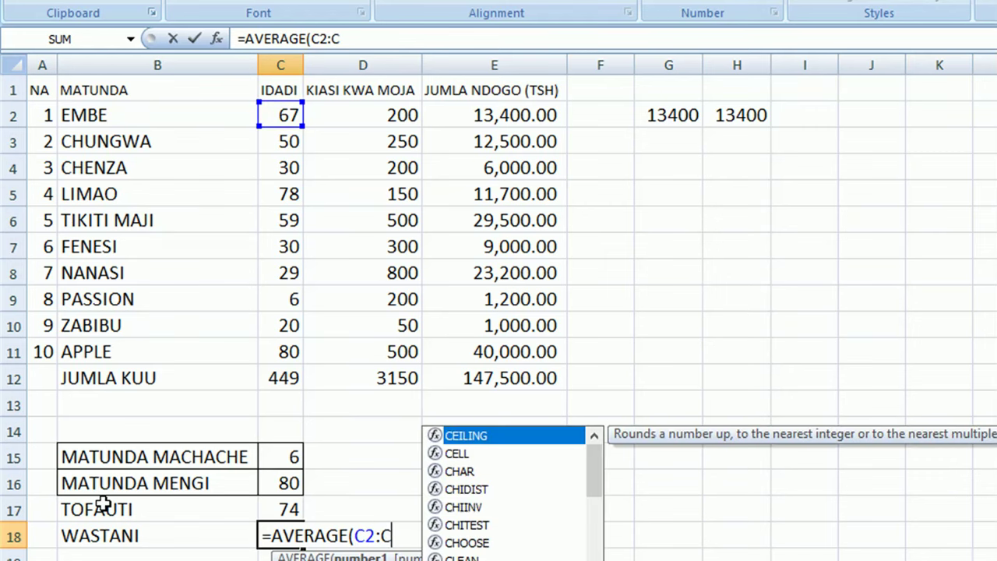
pyautogui.write('11')
pyautogui.press('Return')
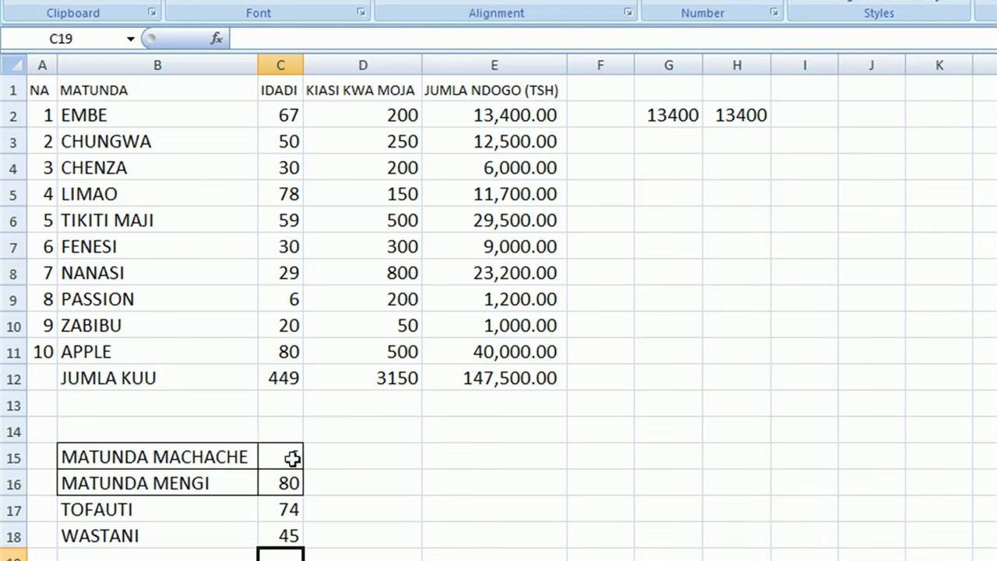
pyautogui.click(279, 535)
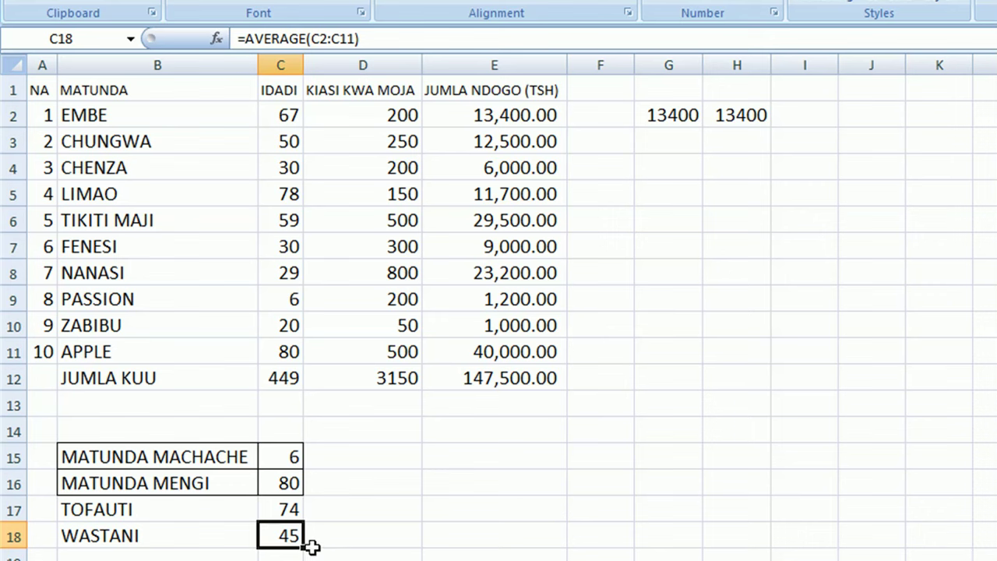
pyautogui.moveTo(301, 547); pyautogui.dragTo(397, 545)
pyautogui.click(384, 533)
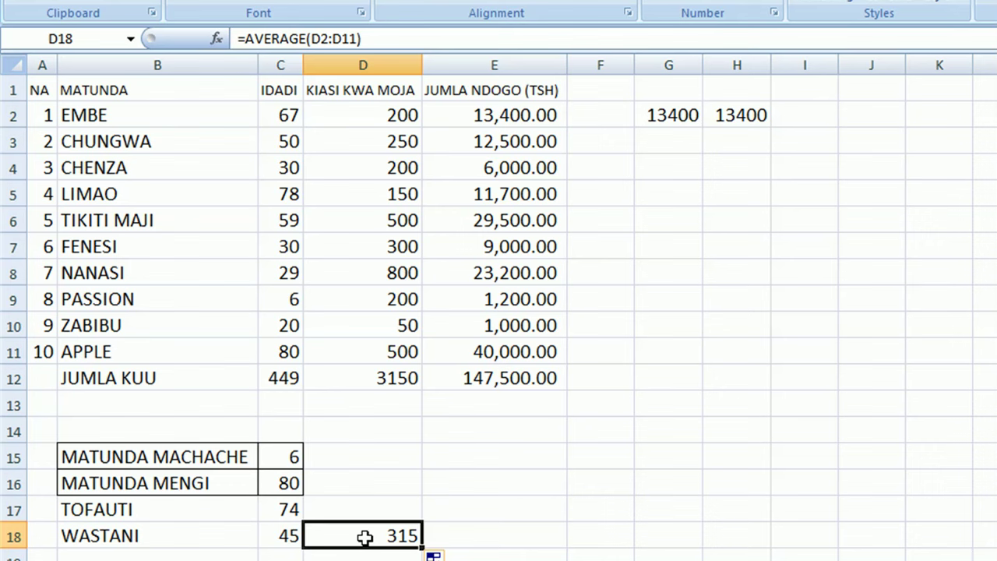
pyautogui.click(360, 534)
pyautogui.click(347, 535)
pyautogui.hotkey('ctrl', 'pageup')
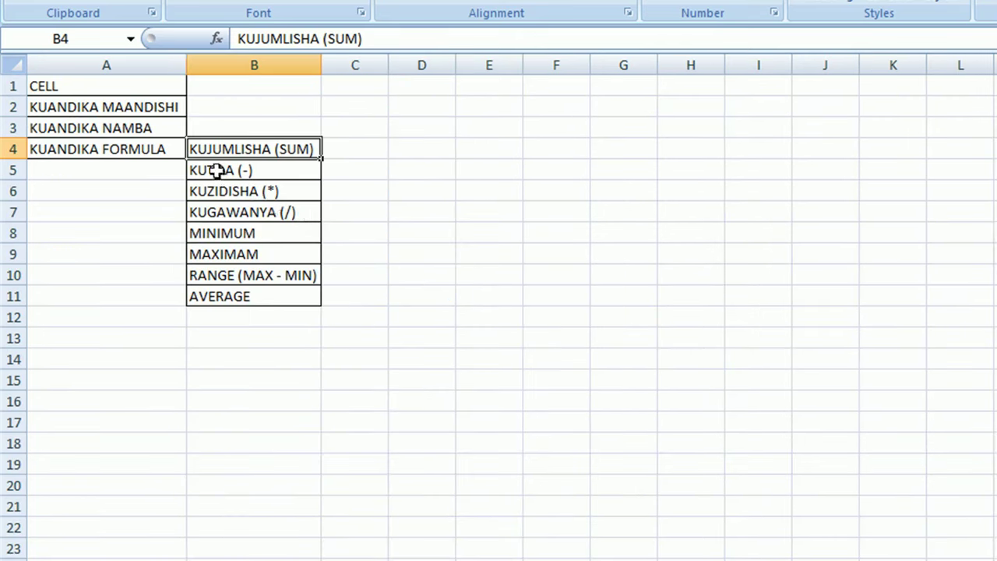
pyautogui.click(260, 169)
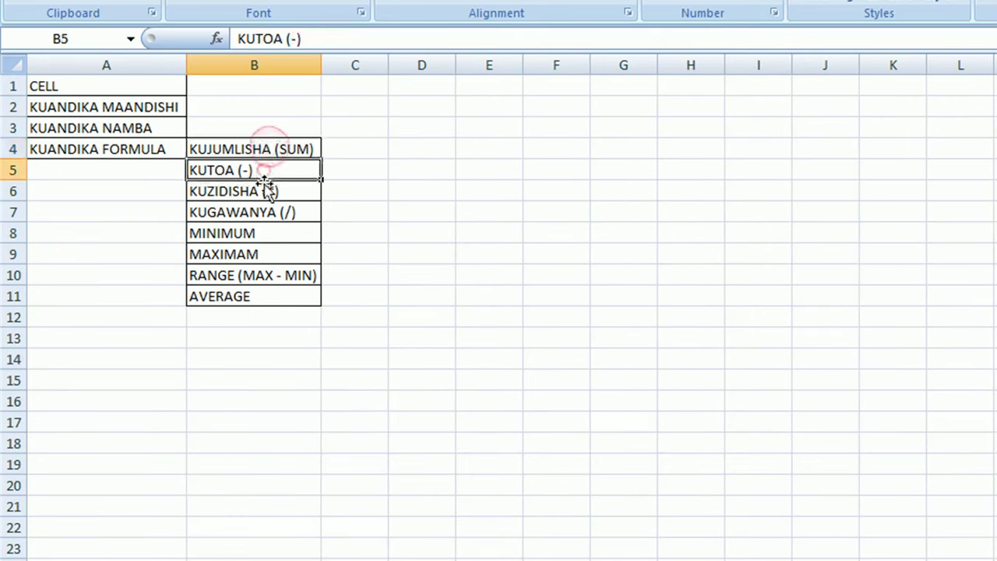
pyautogui.click(265, 191)
pyautogui.click(265, 211)
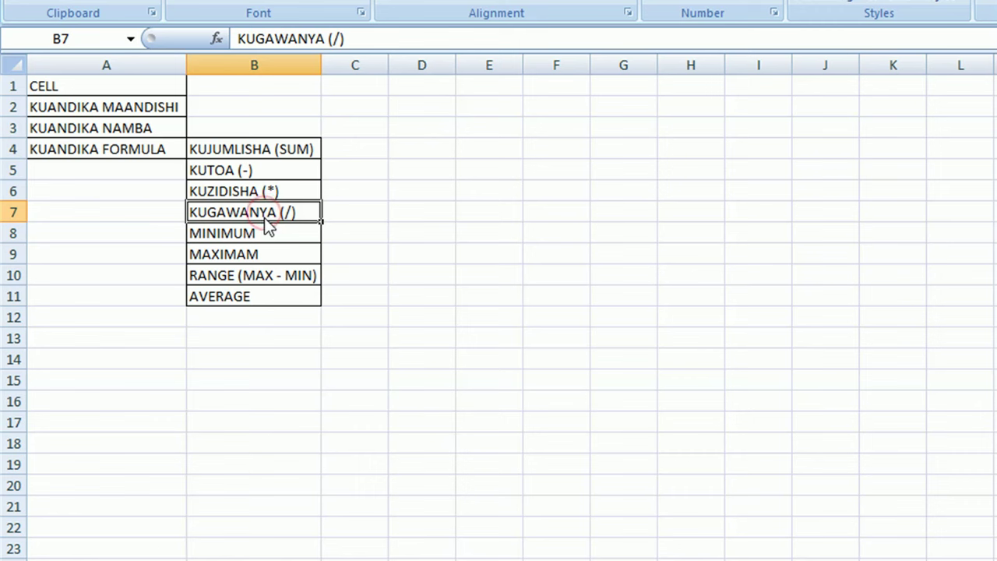
pyautogui.click(260, 232)
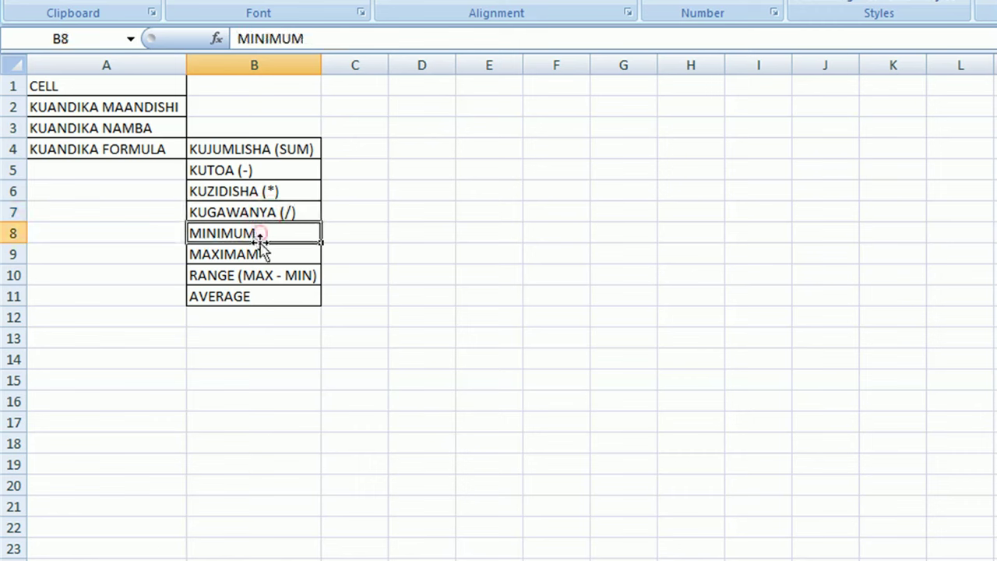
pyautogui.click(259, 252)
pyautogui.click(234, 277)
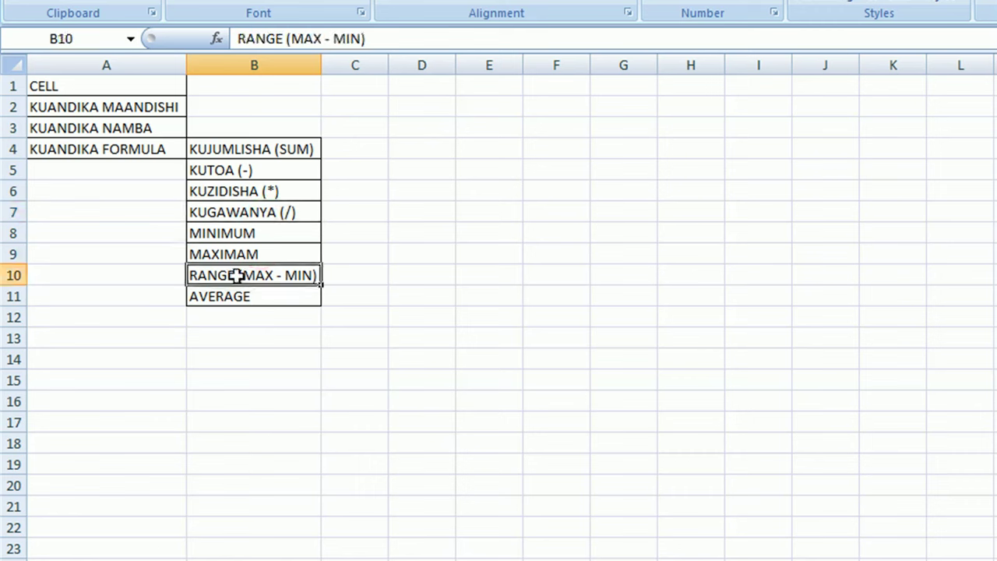
pyautogui.click(268, 206)
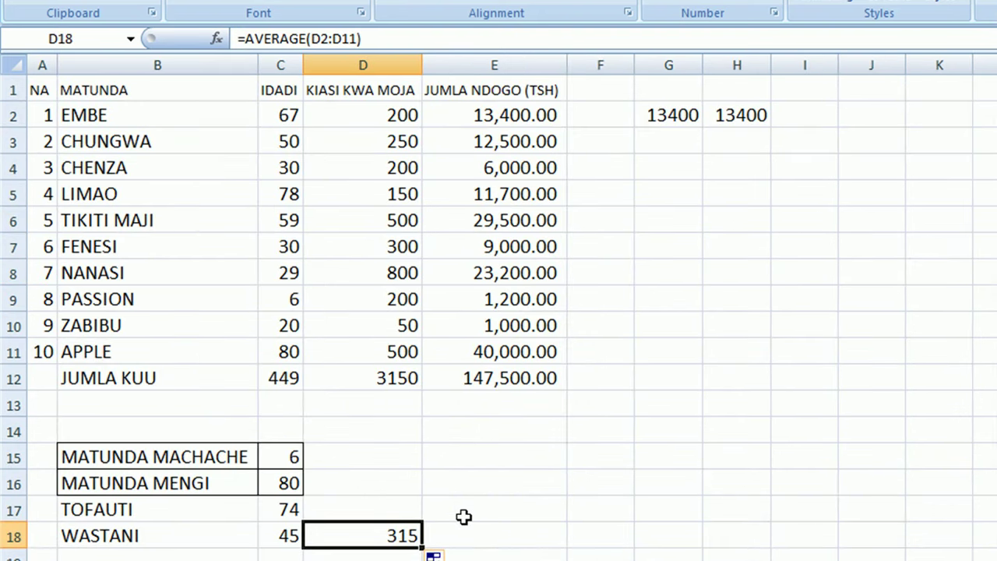
# Step: Enter the label KUGAWANYA in cell E15
pyautogui.click(465, 515)
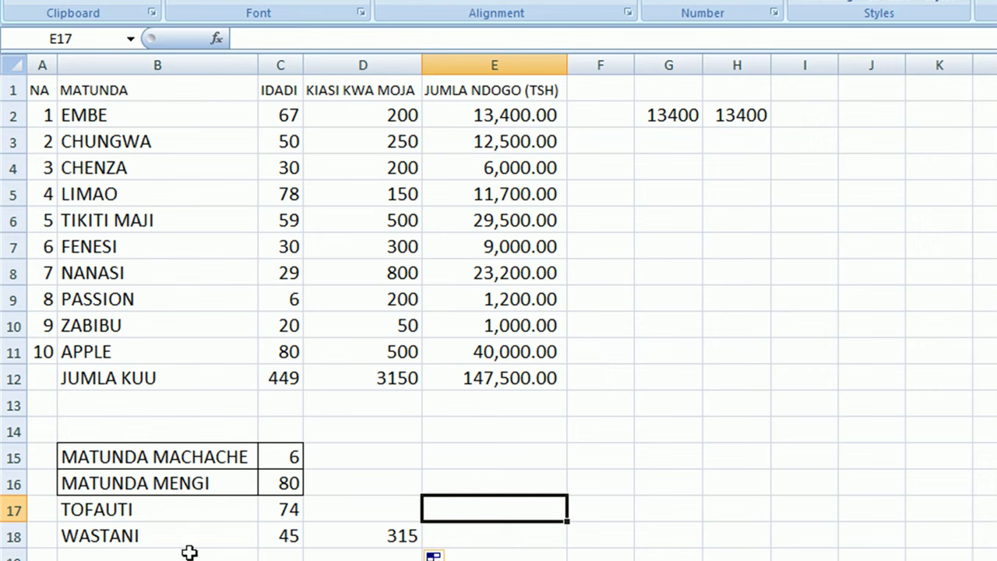
pyautogui.click(518, 461)
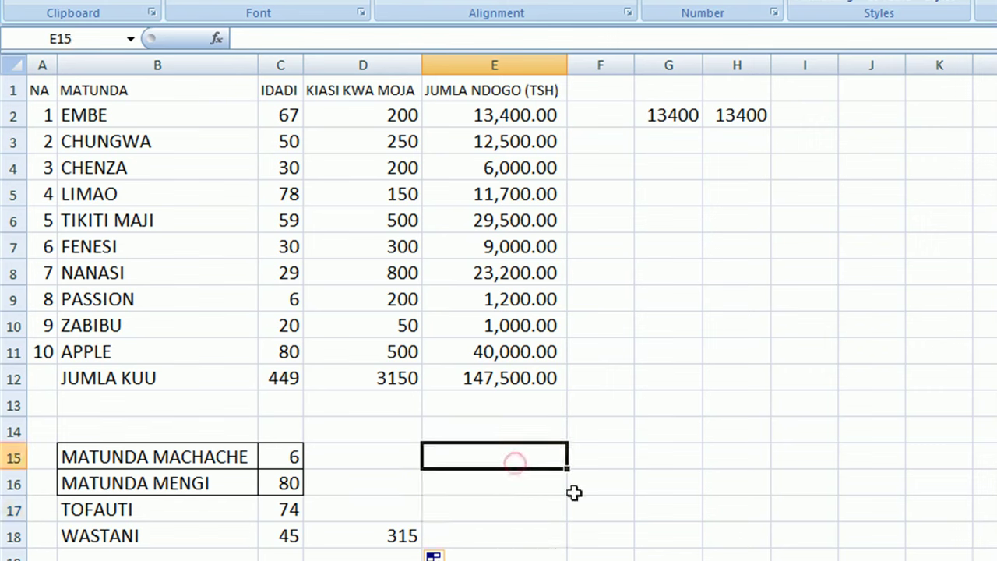
pyautogui.write('KUGAWANYA')
pyautogui.press('Tab')
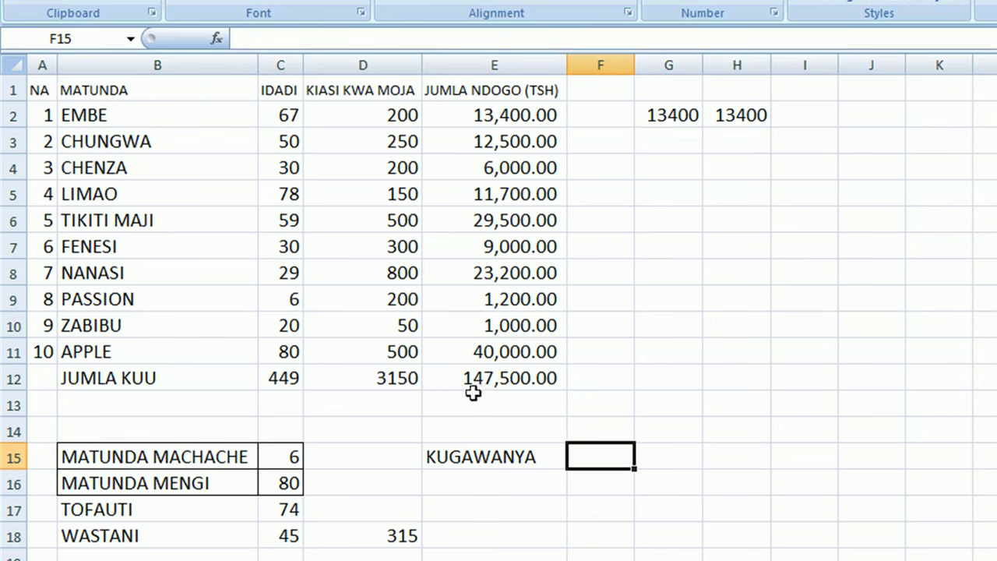
# Step: Enter 47500 in F14 and 3 in G14
pyautogui.click(581, 426)
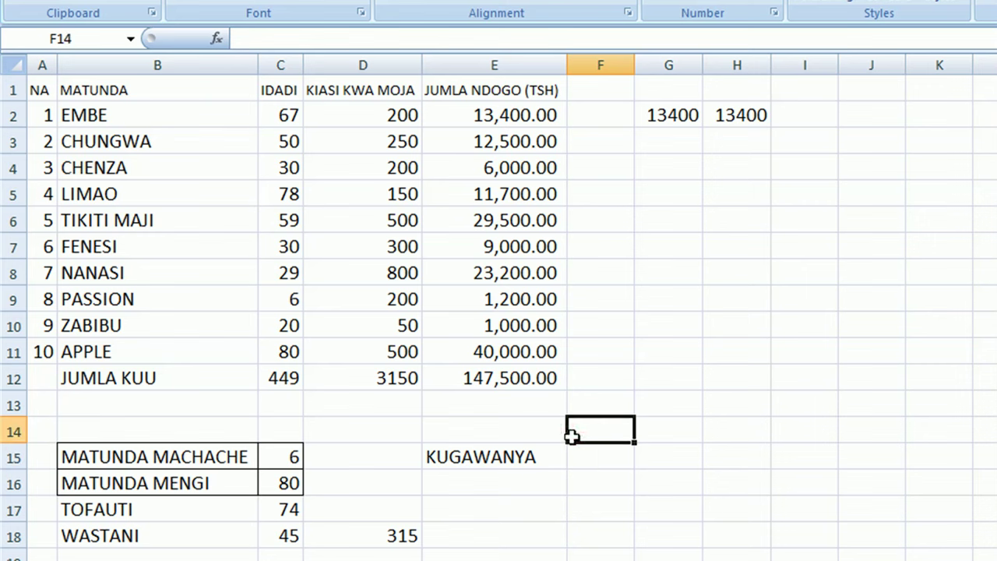
pyautogui.write('47500')
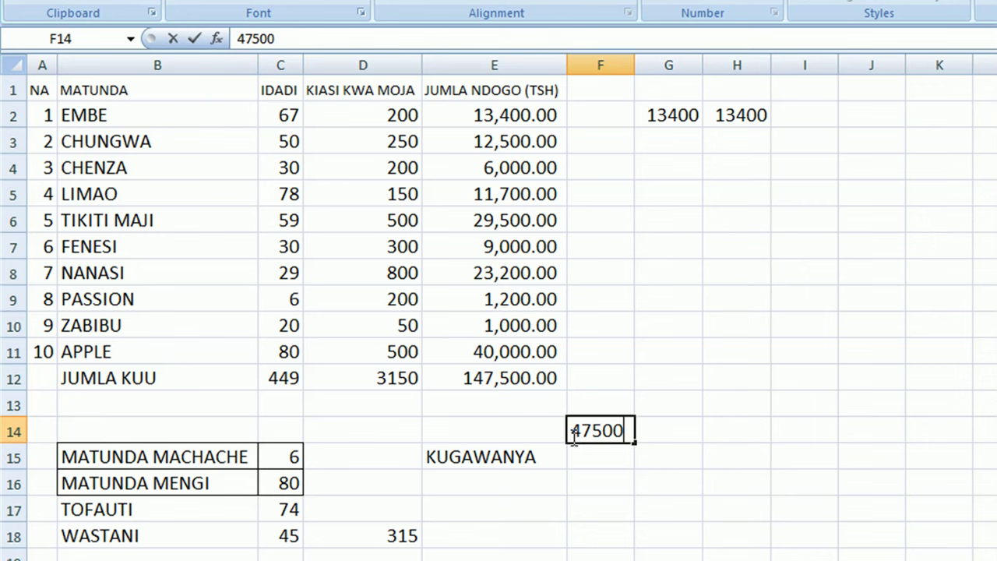
pyautogui.press('Tab')
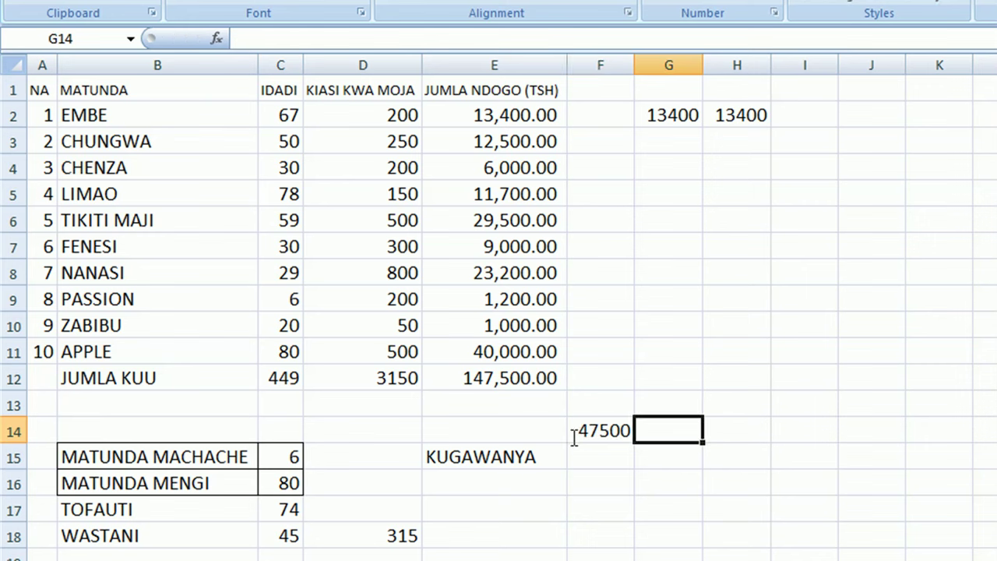
pyautogui.write('3')
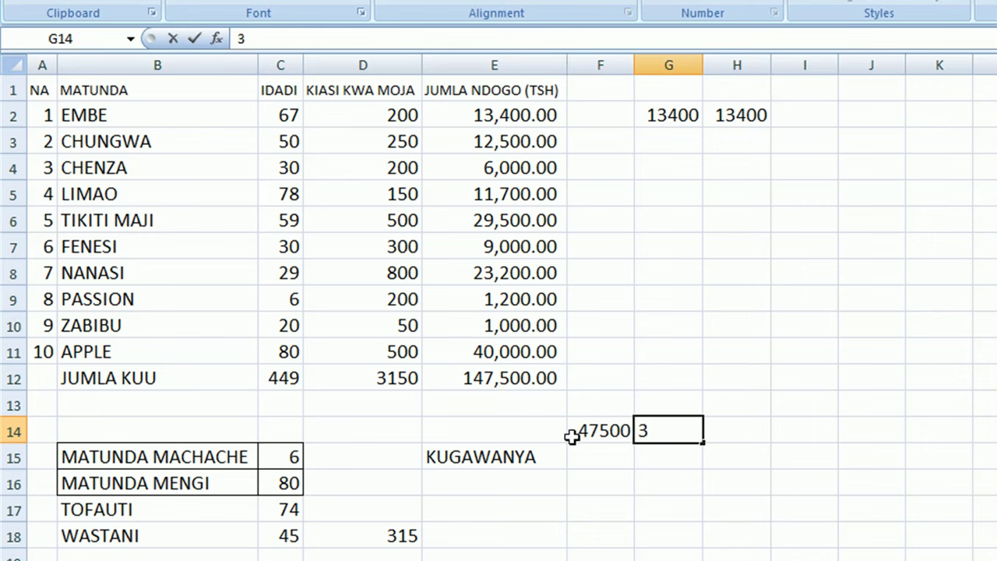
# Step: Put the formula =F14/G14 in F15, giving 15833
pyautogui.click(583, 458)
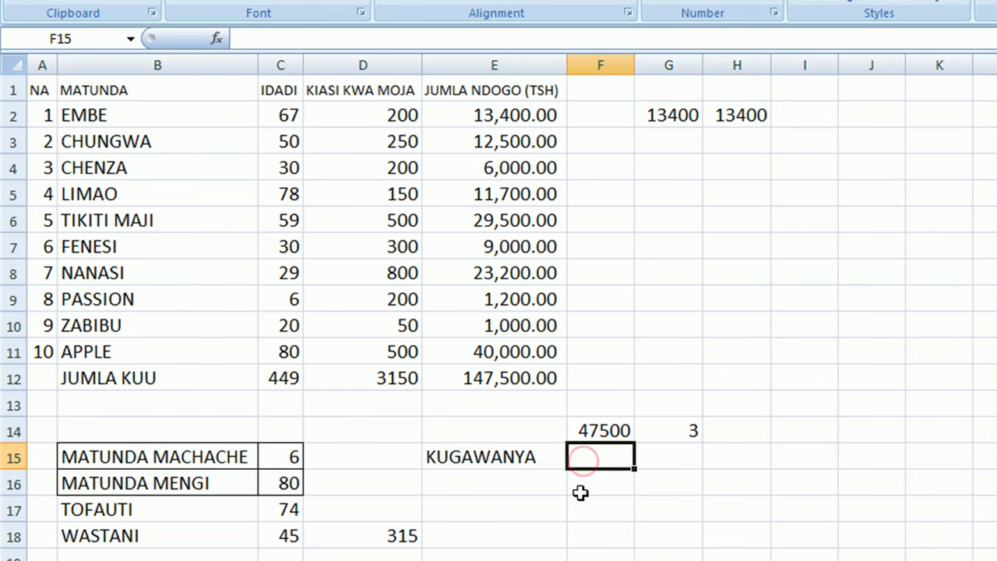
pyautogui.write('=')
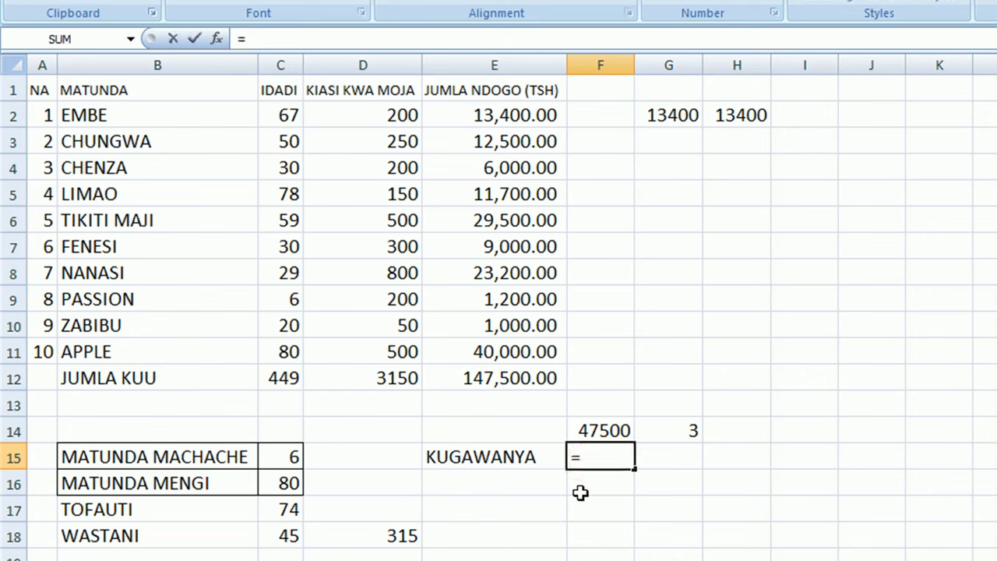
pyautogui.write('F')
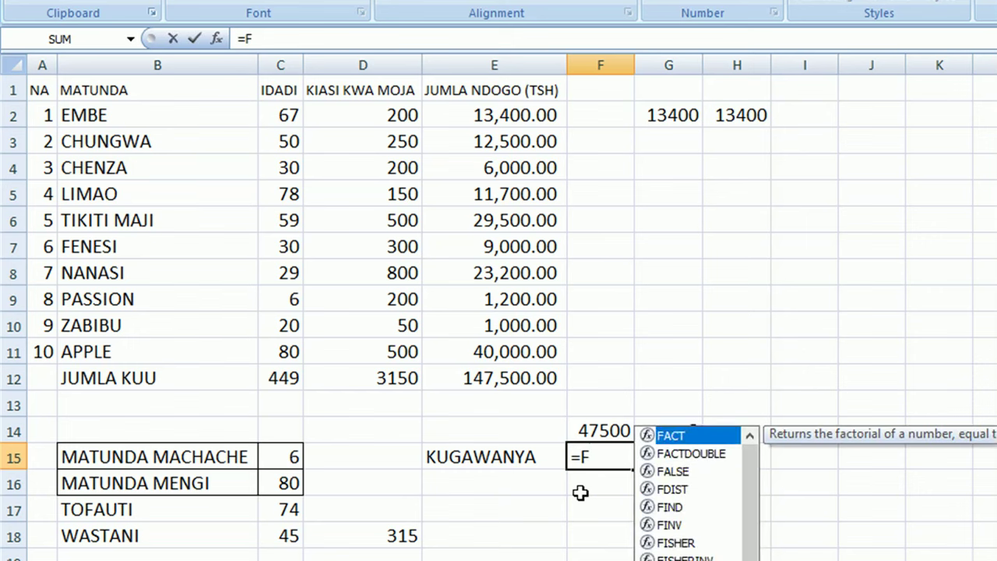
pyautogui.write('14/')
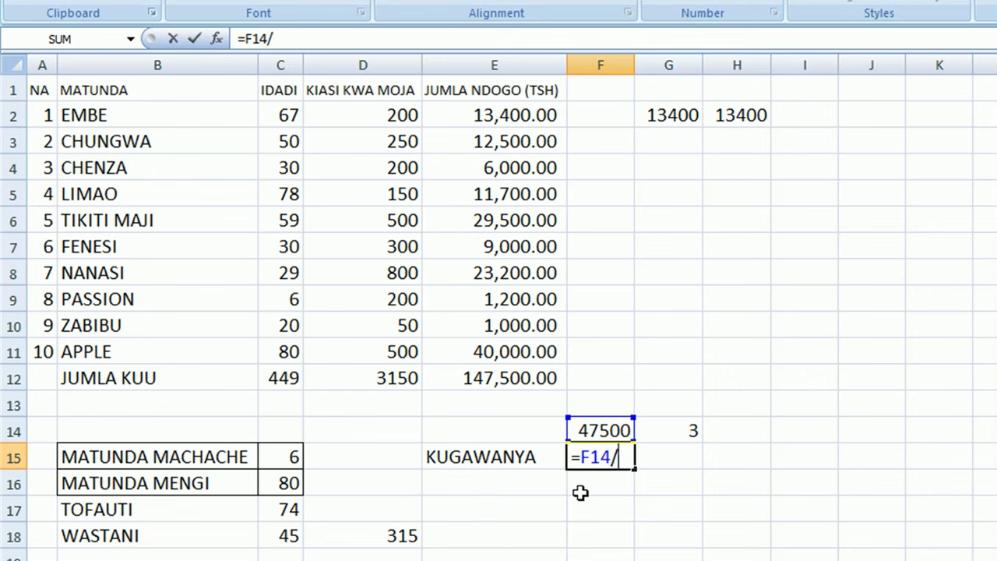
pyautogui.write('G')
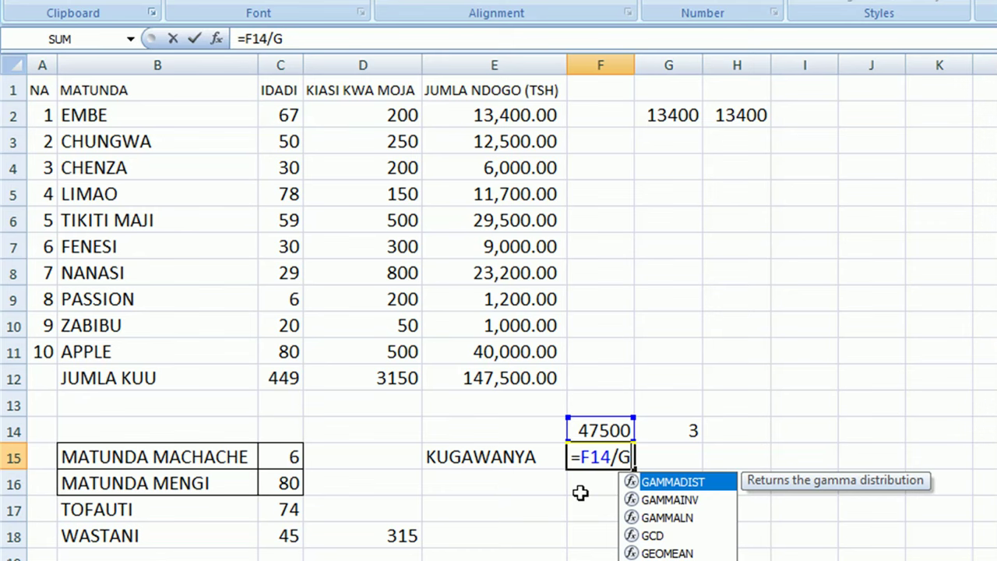
pyautogui.write('14')
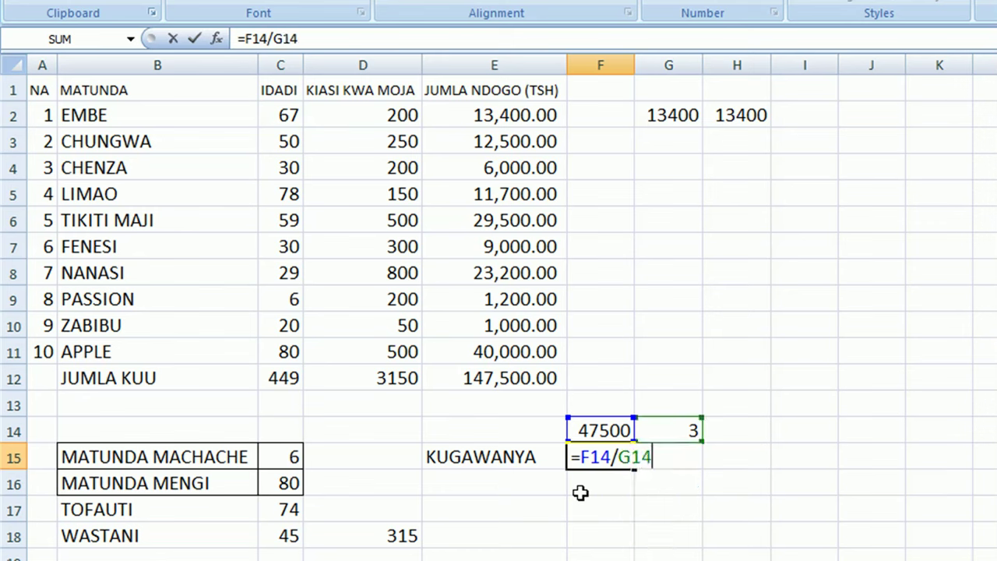
pyautogui.press('Return')
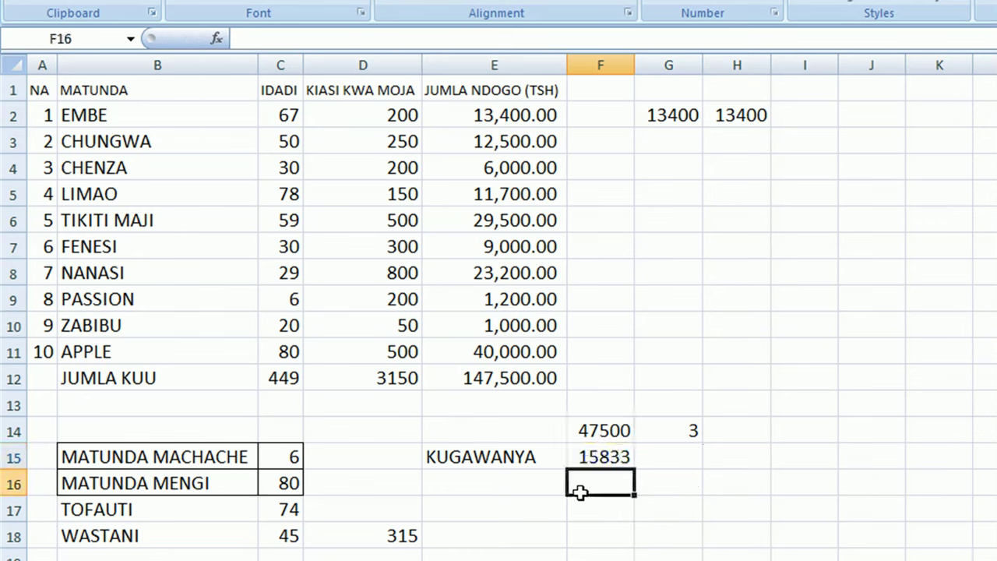
pyautogui.click(591, 451)
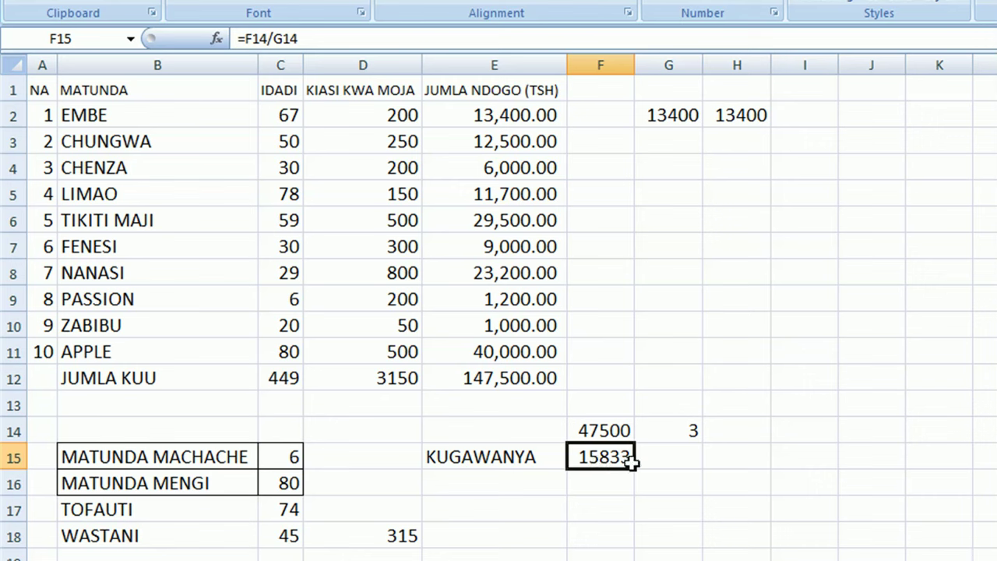
# Step: Enter the fixed-number formula =47500/3 in G15 so it shows 15833
pyautogui.click(696, 461)
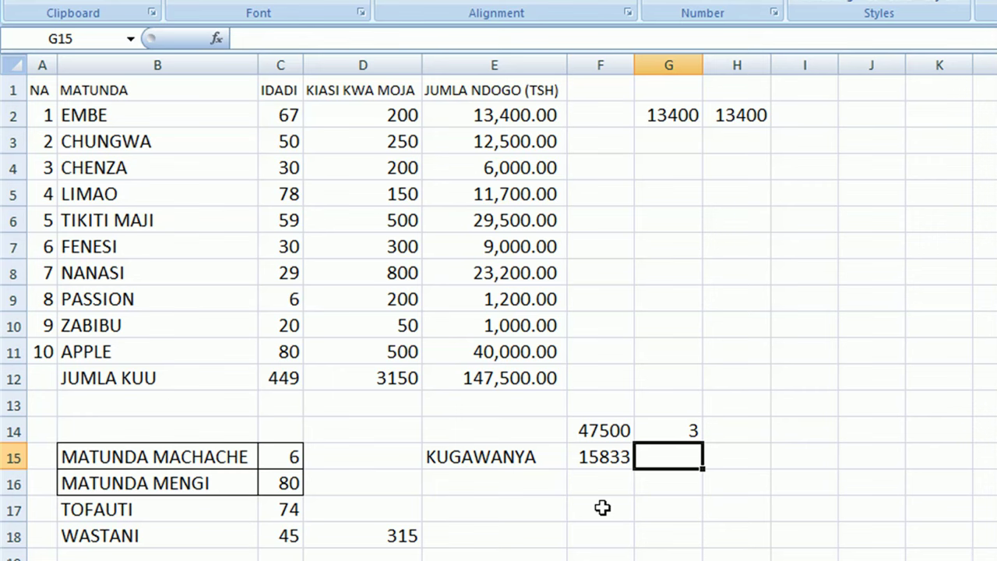
pyautogui.write('47500/3')
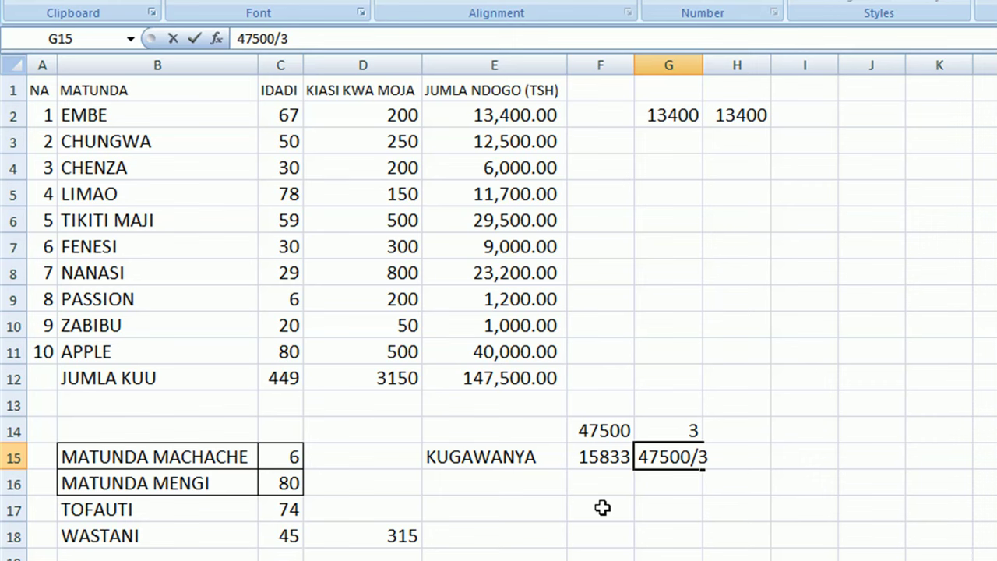
pyautogui.click(637, 457)
pyautogui.write('=')
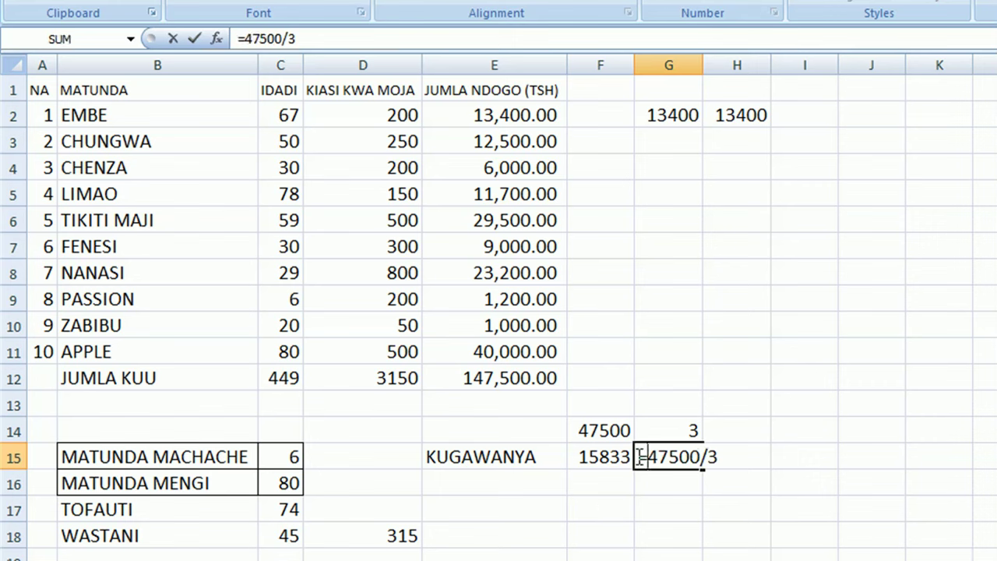
pyautogui.press('Return')
# Step: Verify G15's formula and begin a formula referencing F14 in H15
pyautogui.click(670, 458)
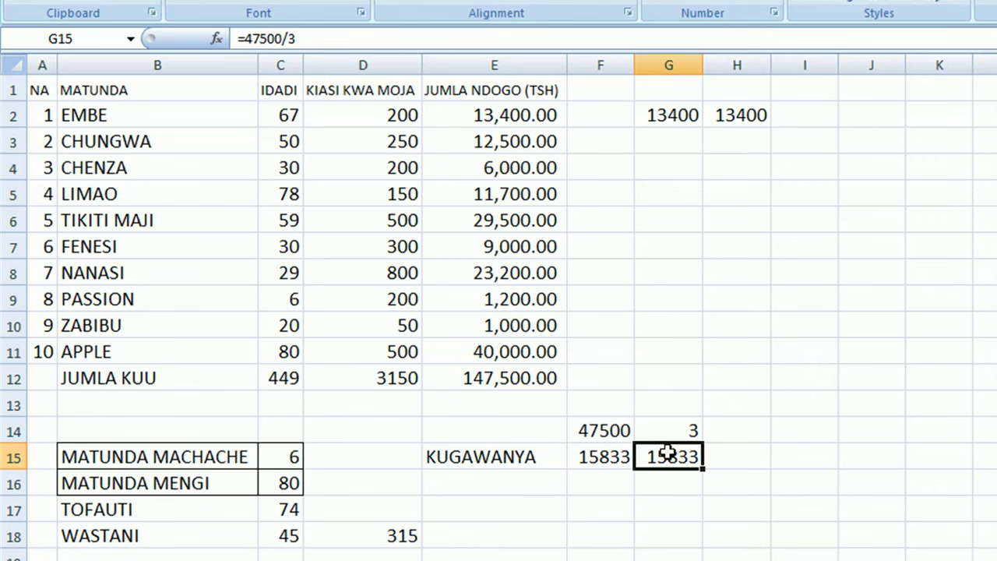
pyautogui.click(737, 460)
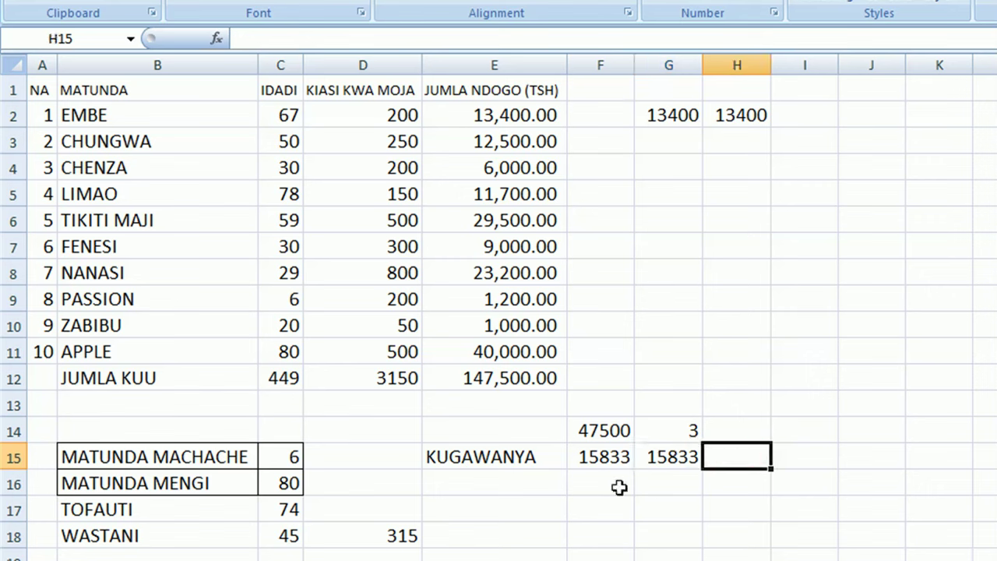
pyautogui.write('=')
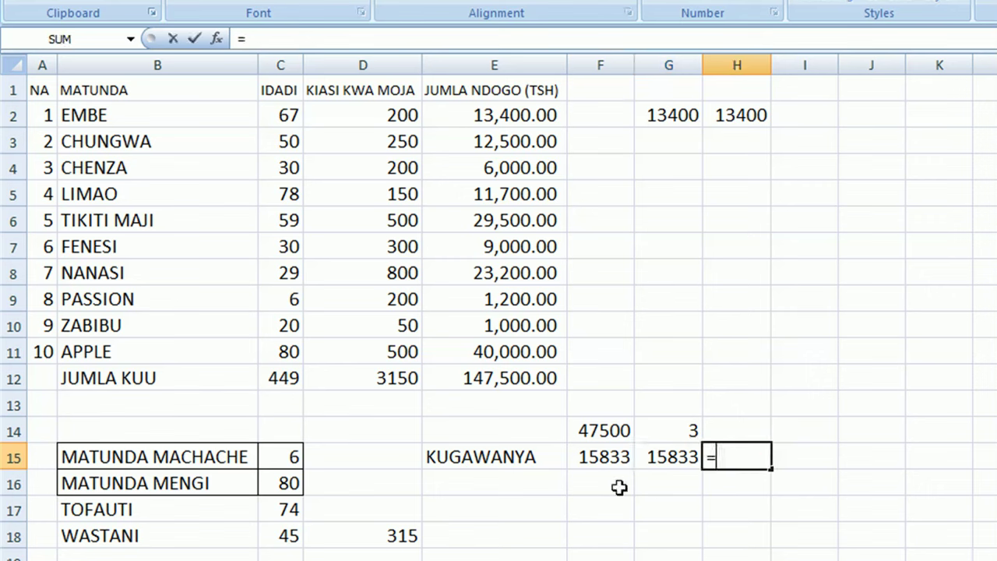
pyautogui.write('F')
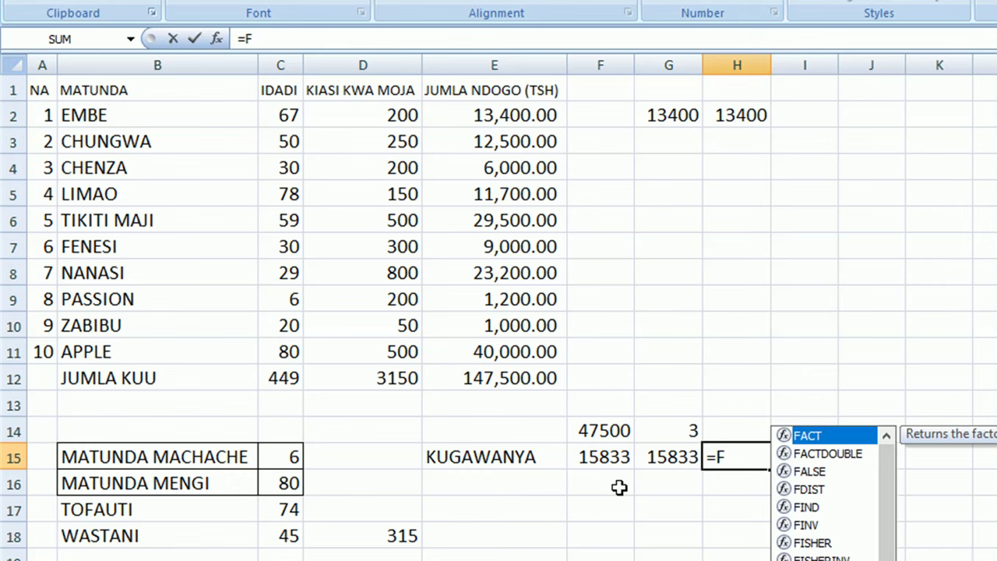
pyautogui.write('14')
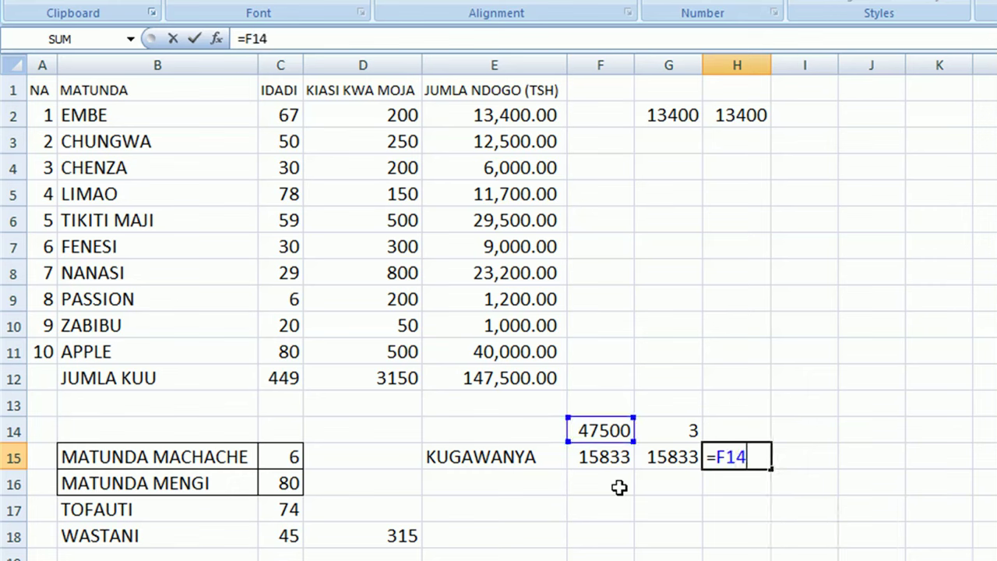
pyautogui.write('3')
# Step: Confirm =F14/3 in H15 (15833) and compare the formulas in F15, G15 and F14
pyautogui.press('Return')
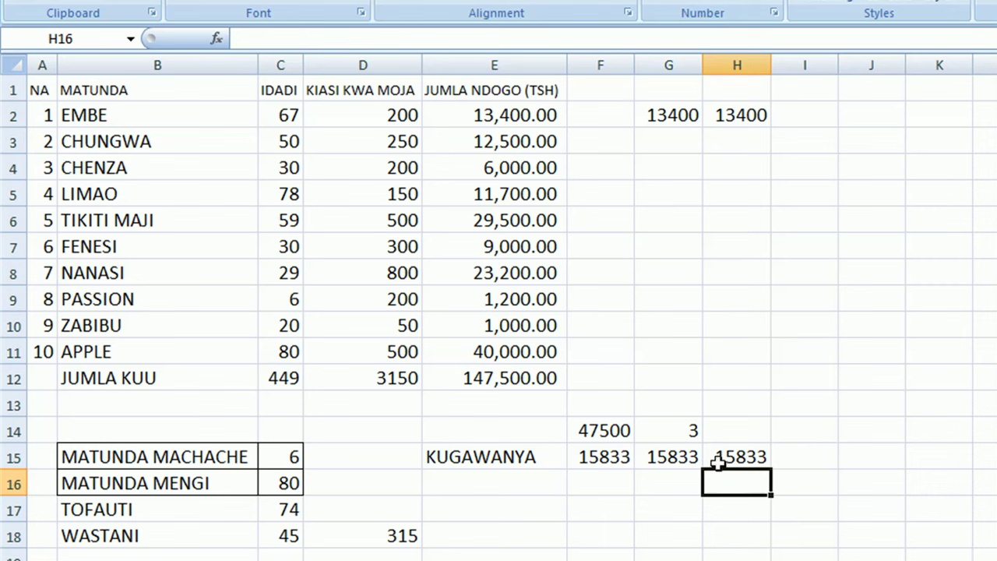
pyautogui.click(608, 456)
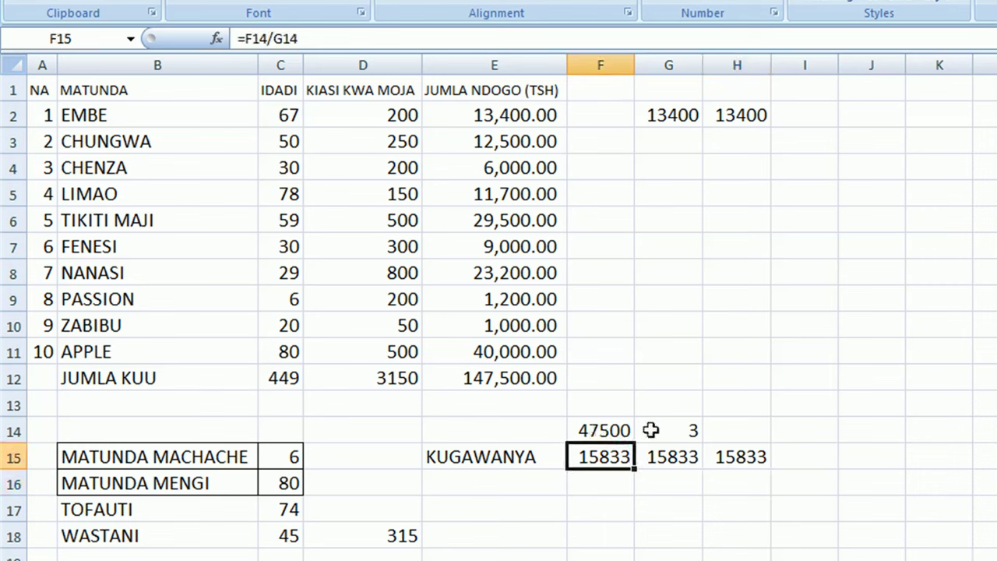
pyautogui.click(676, 457)
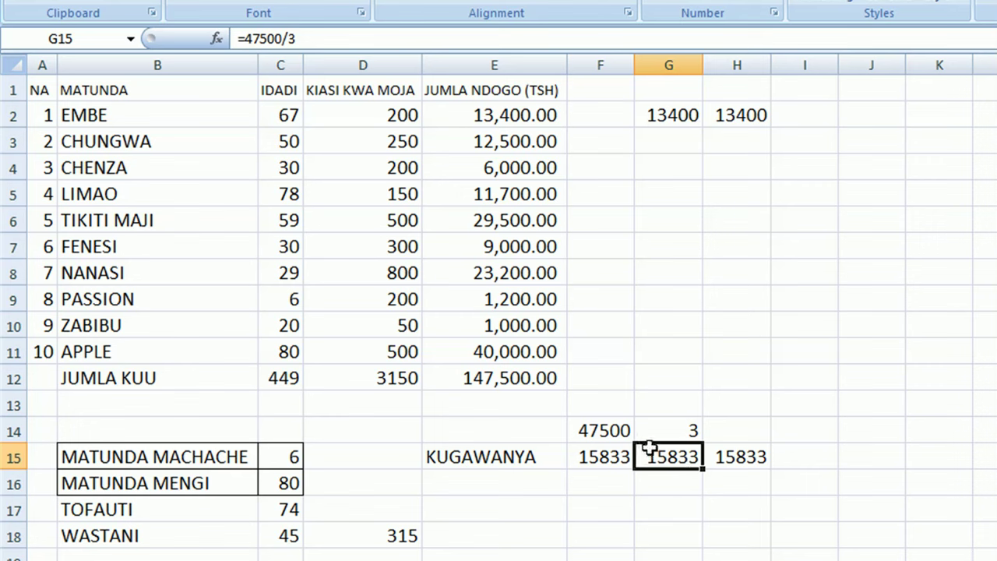
pyautogui.click(599, 428)
# Step: Inspect the divisor 3 in G14, the 47500 in F14 and F15's =F14/G14 formula
pyautogui.click(684, 430)
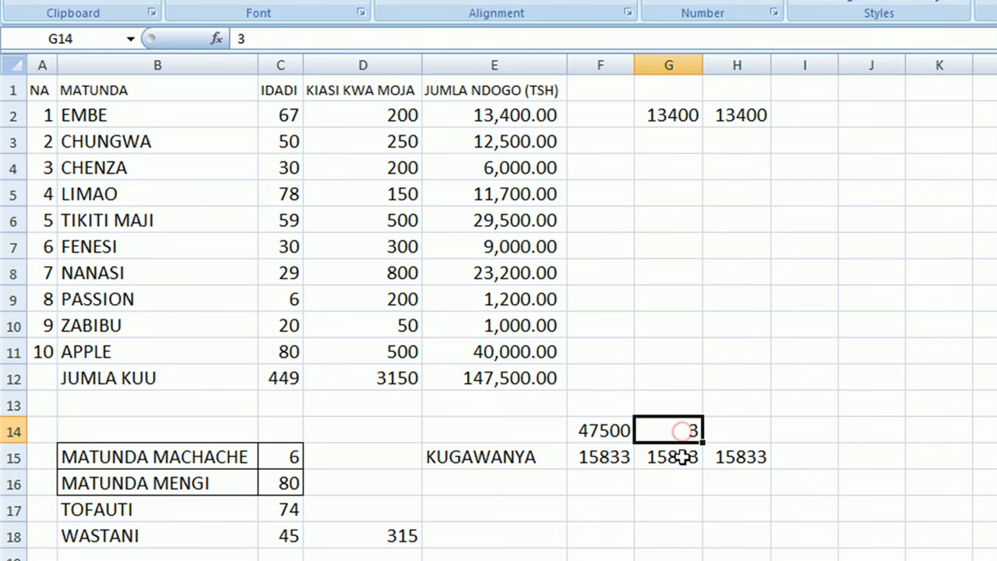
pyautogui.click(678, 457)
pyautogui.click(619, 457)
pyautogui.click(615, 430)
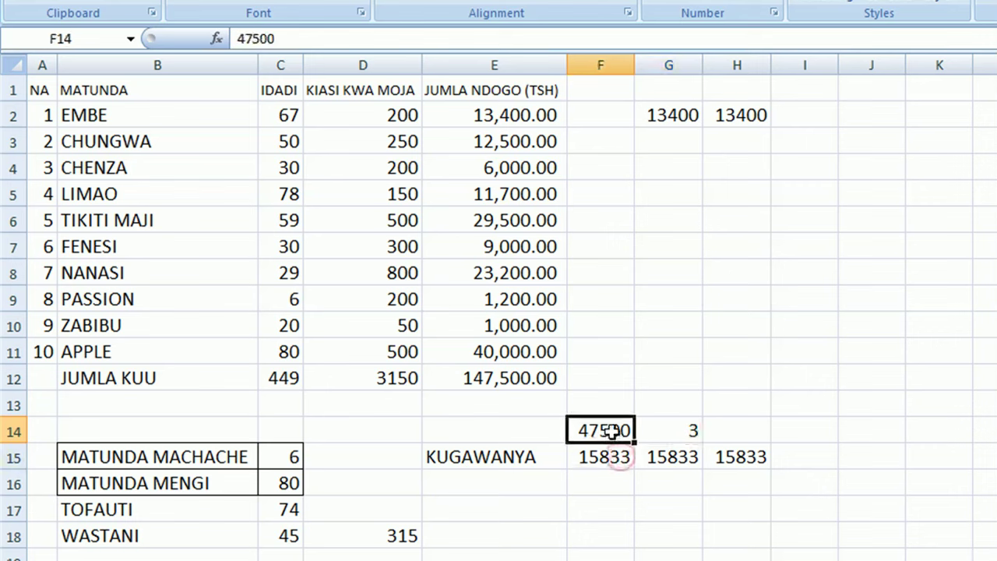
pyautogui.click(616, 457)
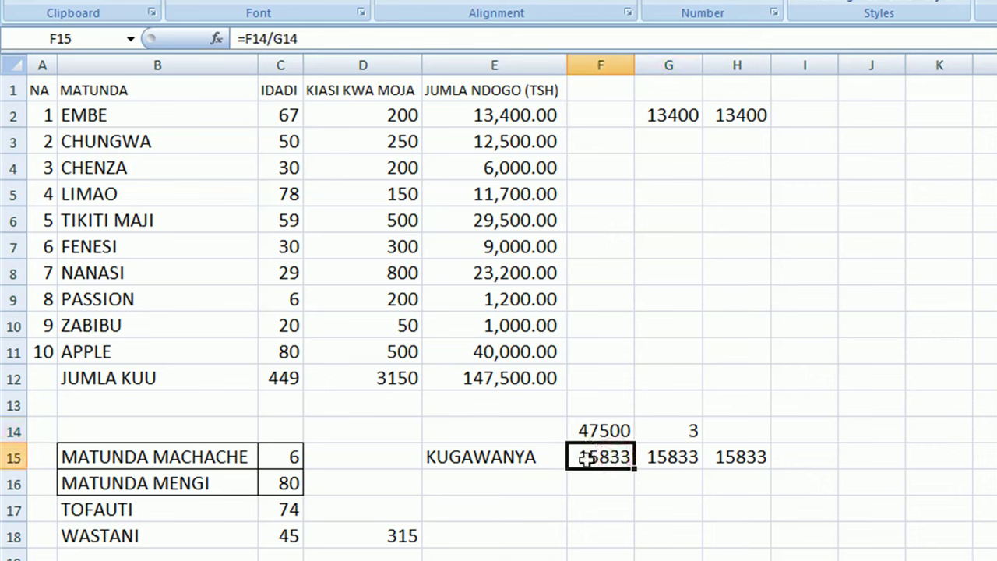
# Step: Change the G14 divisor to 4 so F15 recalculates to 11875, comparing row 15's formulas
pyautogui.click(663, 430)
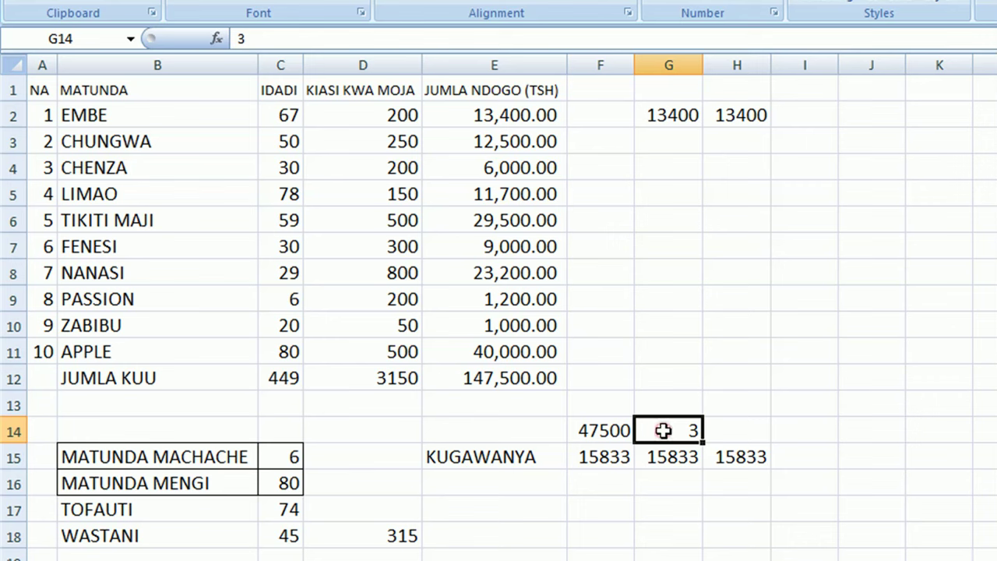
pyautogui.write('4')
pyautogui.press('Return')
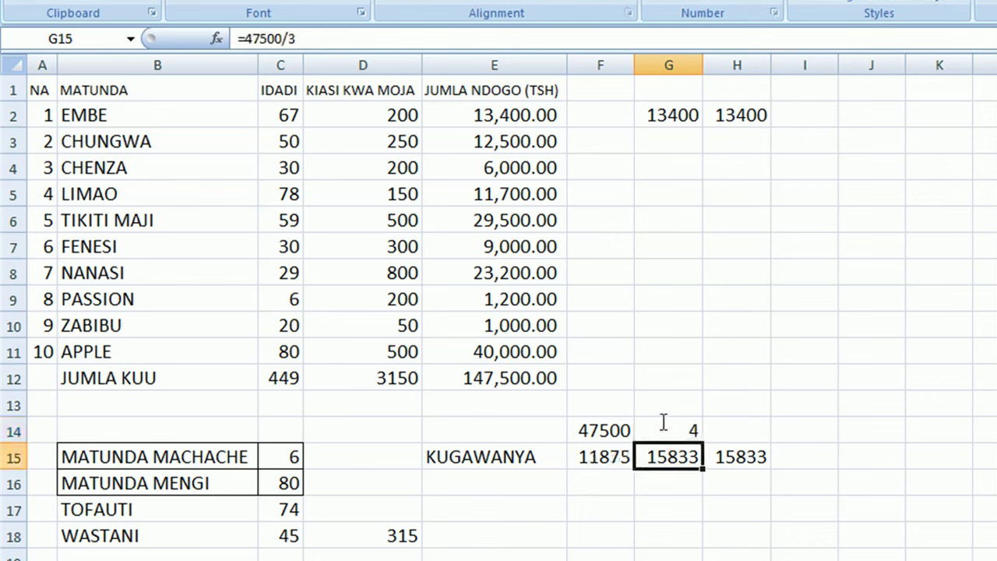
pyautogui.click(598, 450)
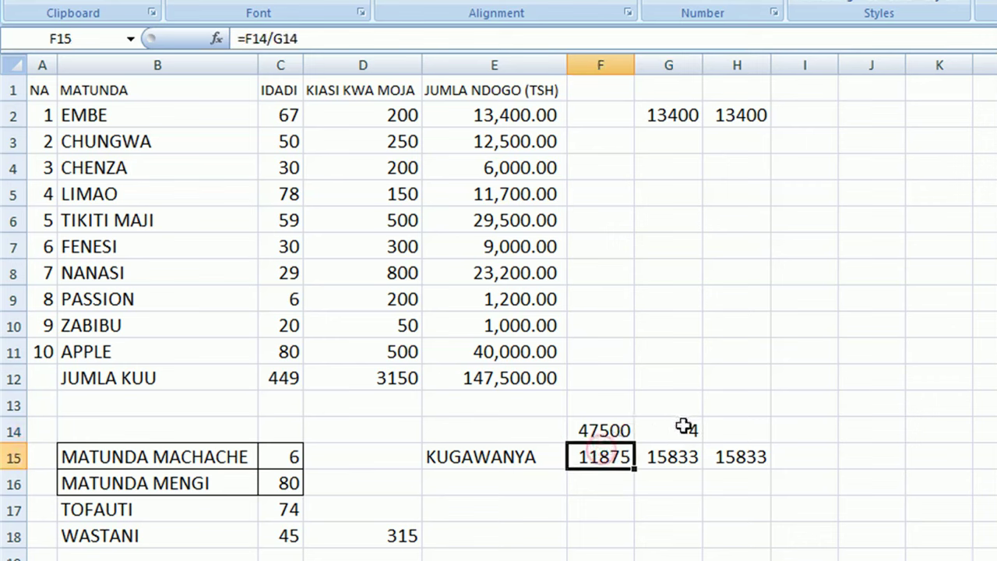
pyautogui.click(684, 428)
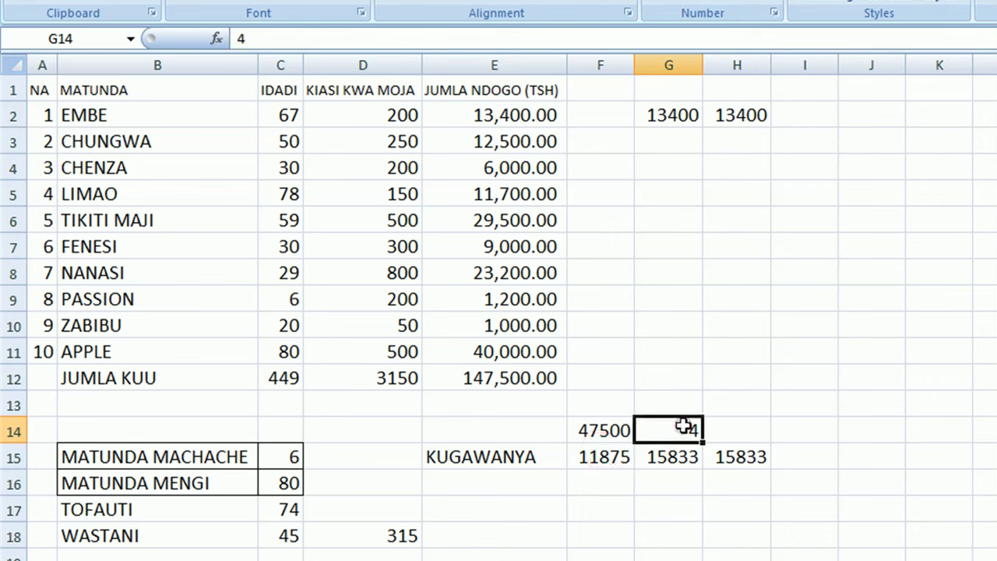
pyautogui.click(615, 460)
pyautogui.click(659, 460)
pyautogui.click(753, 456)
pyautogui.click(674, 454)
pyautogui.click(746, 455)
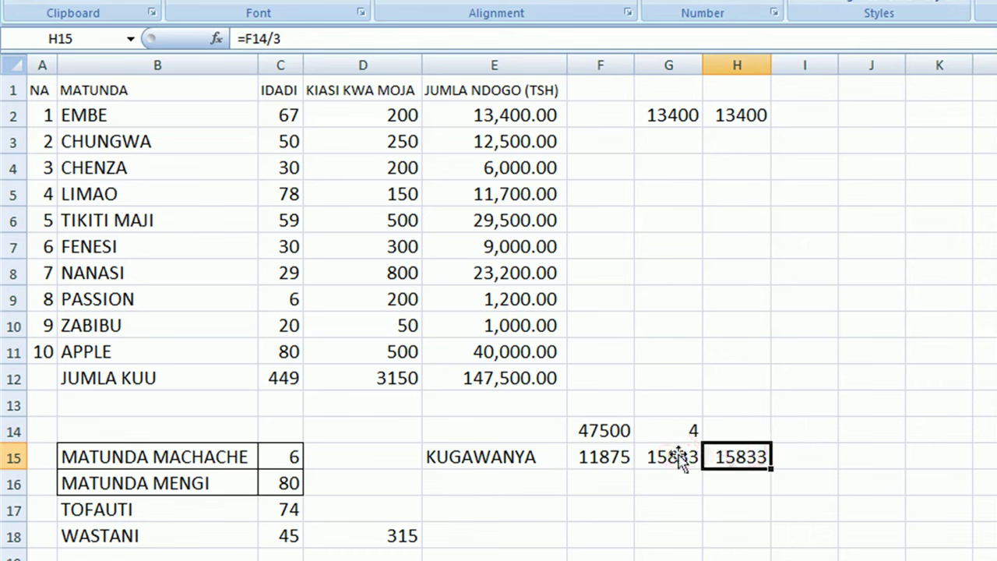
pyautogui.click(673, 456)
pyautogui.click(603, 460)
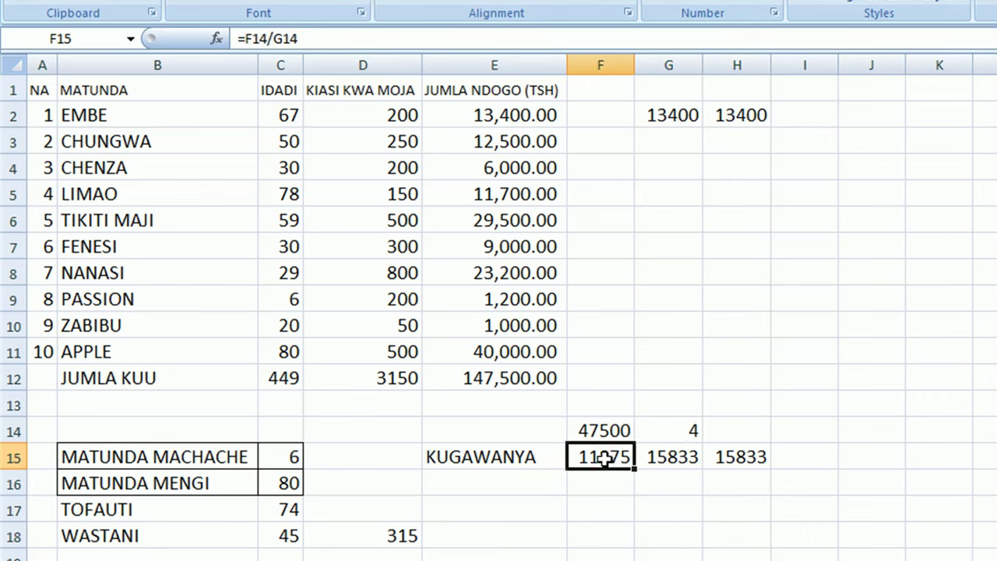
# Step: Change the G14 divisor to 5 so F15 shows 9500, then return to A1
pyautogui.click(660, 417)
pyautogui.write('5')
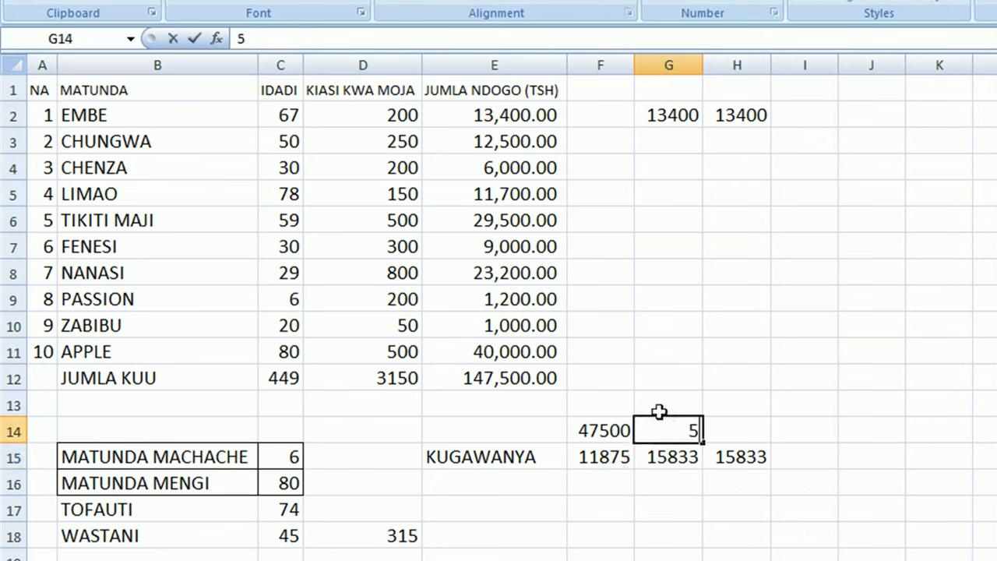
pyautogui.press('Return')
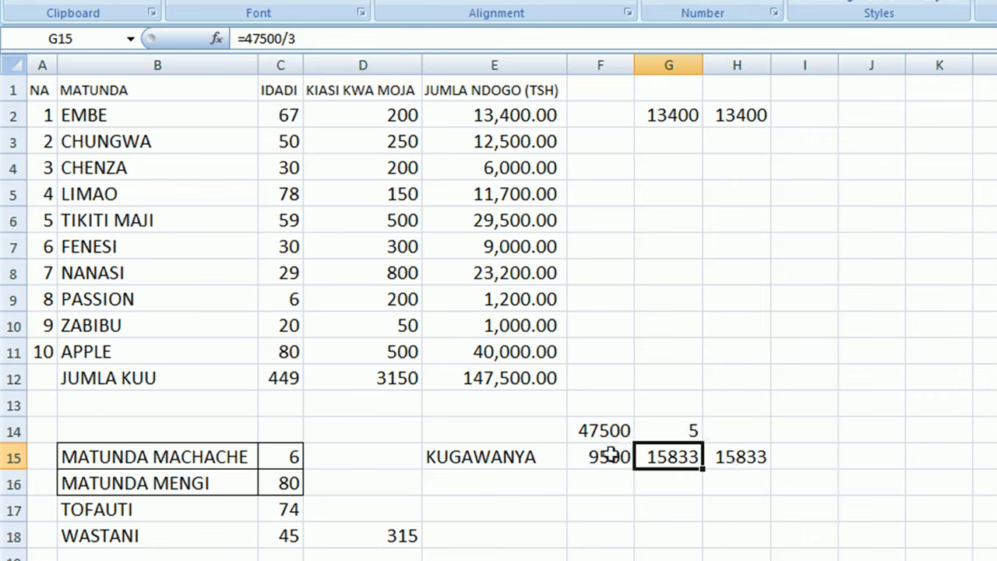
pyautogui.click(615, 452)
pyautogui.click(668, 427)
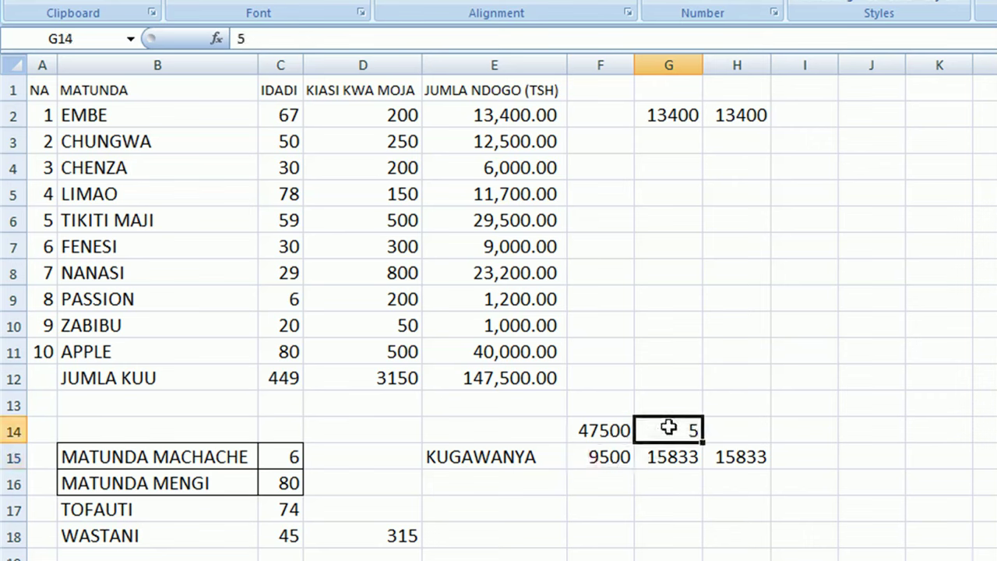
pyautogui.click(608, 430)
pyautogui.click(604, 455)
pyautogui.click(605, 429)
pyautogui.click(659, 429)
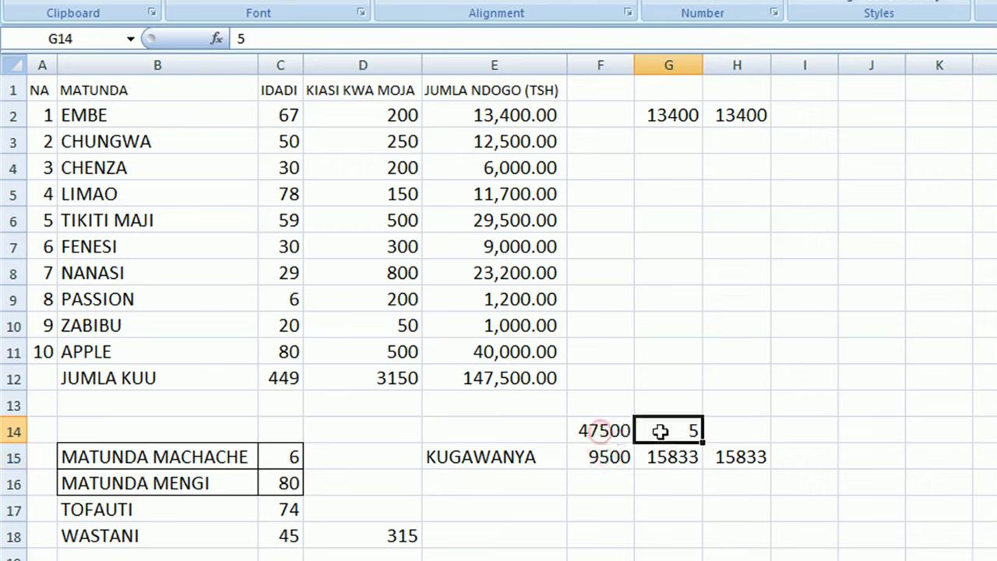
pyautogui.click(605, 431)
pyautogui.click(664, 436)
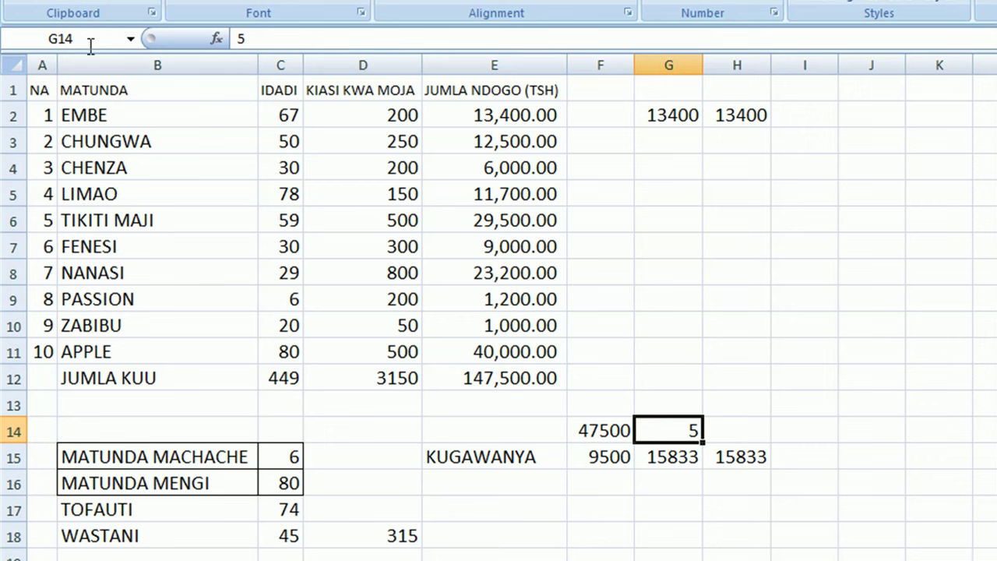
pyautogui.click(39, 83)
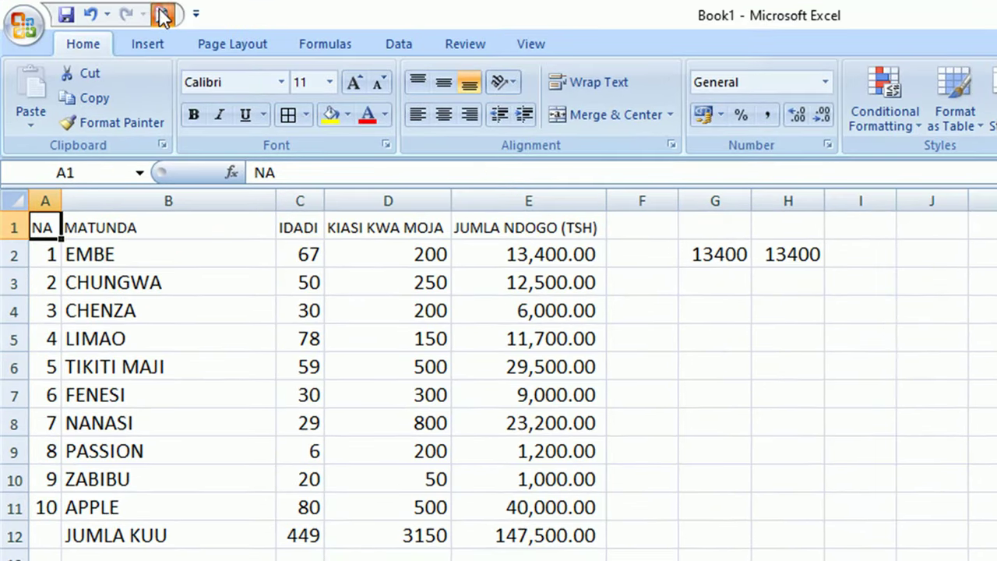
pyautogui.click(162, 15)
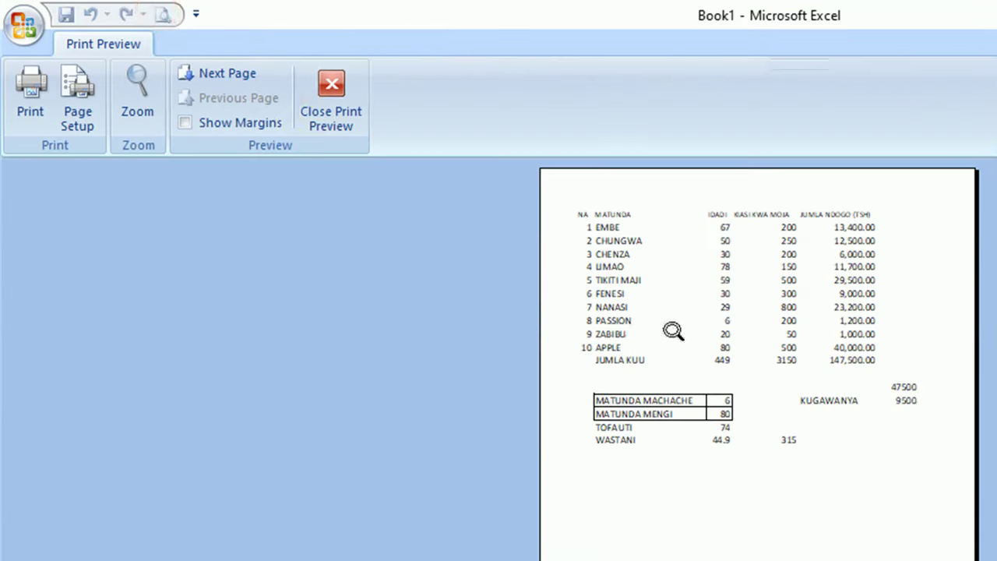
pyautogui.click(238, 116)
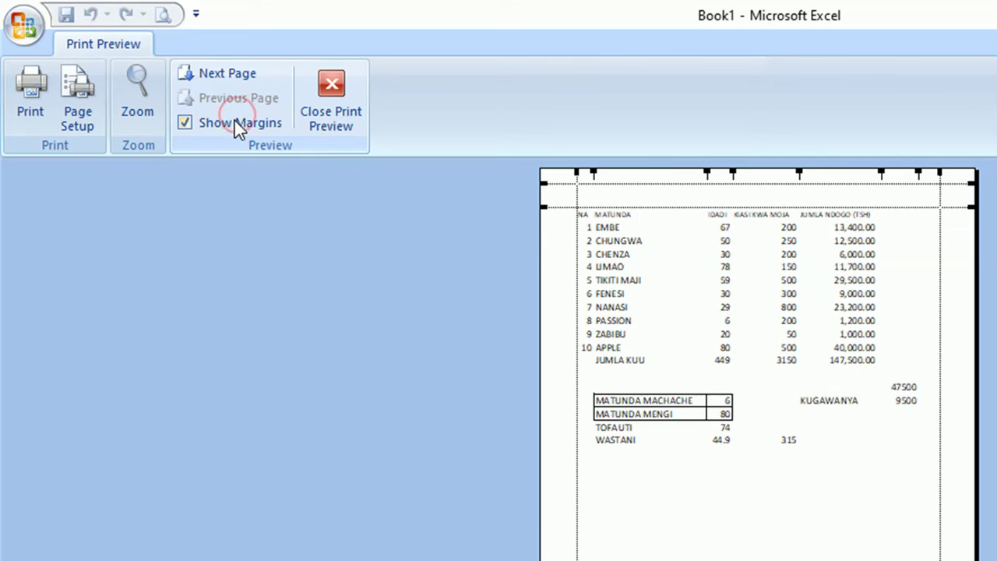
pyautogui.click(234, 120)
pyautogui.click(140, 111)
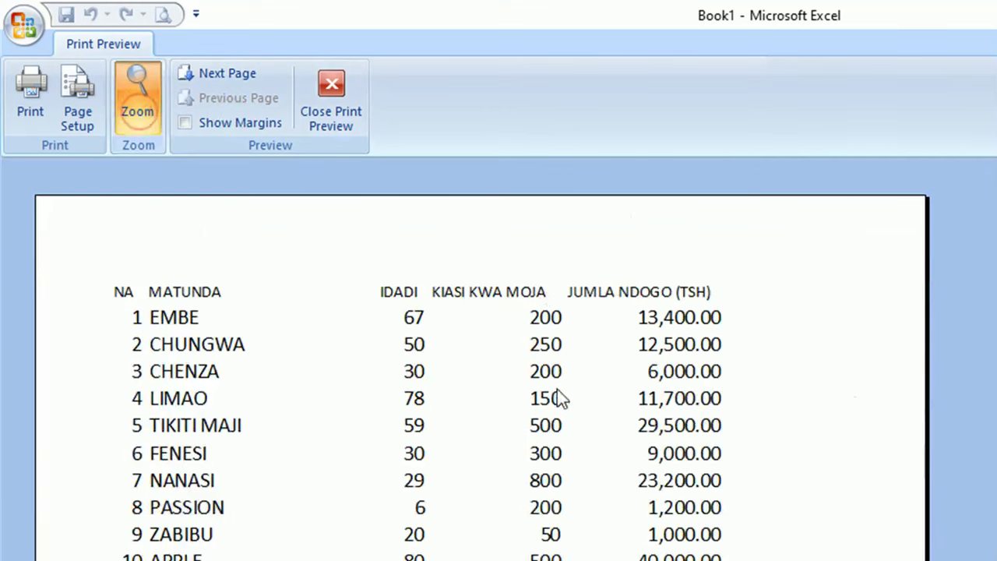
pyautogui.click(335, 105)
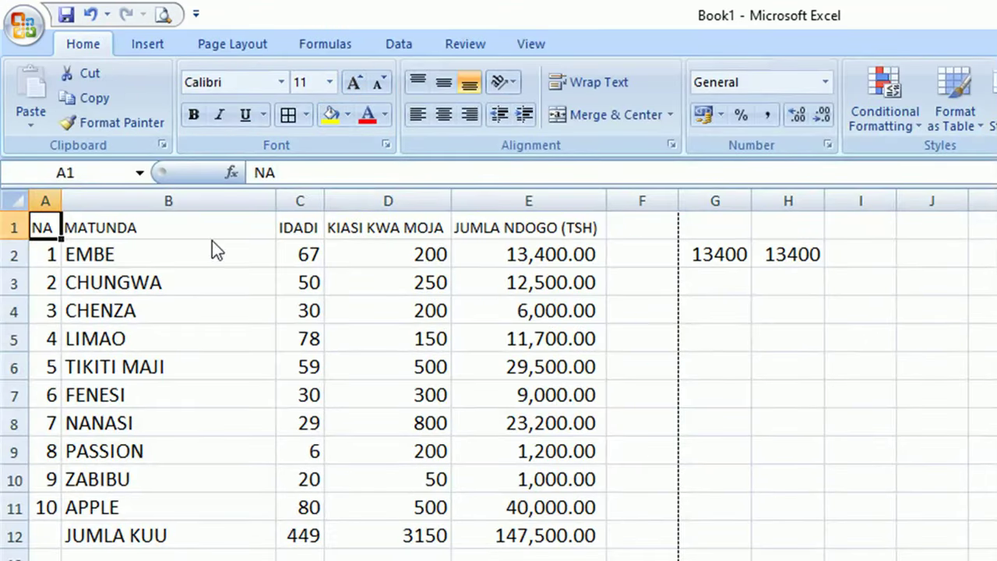
# Step: Apply All Borders to the fruit table range A1:E12
pyautogui.moveTo(45, 225); pyautogui.dragTo(569, 538)
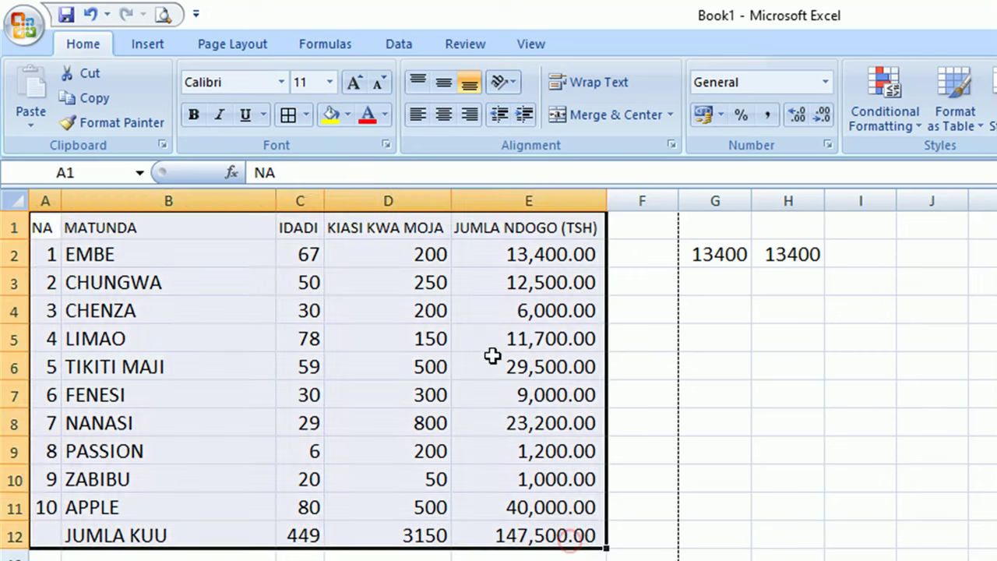
pyautogui.click(290, 114)
pyautogui.click(369, 310)
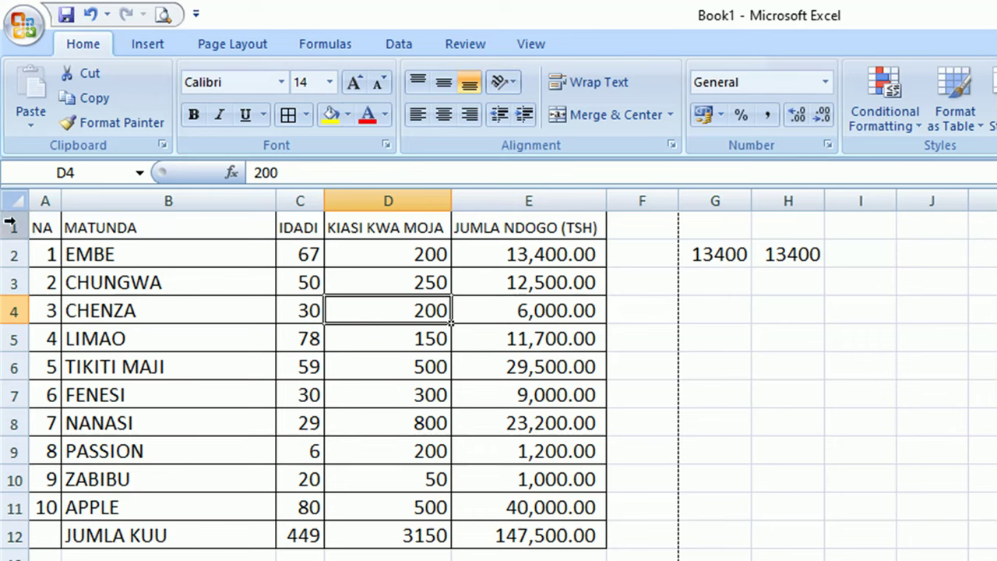
pyautogui.click(11, 225)
pyautogui.rightClick(10, 225)
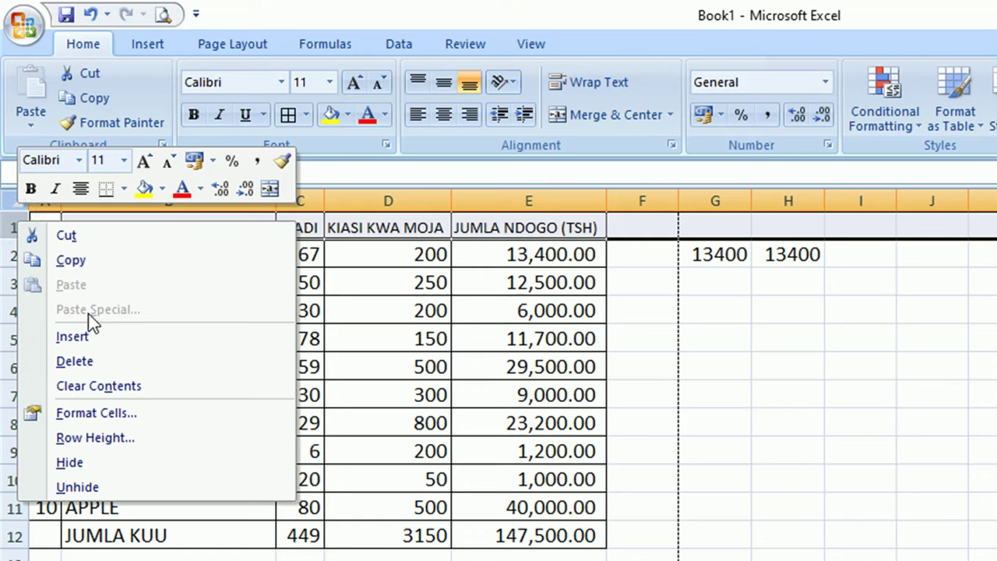
# Step: Insert a blank row above the table and merge A1:E1
pyautogui.click(74, 336)
pyautogui.click(51, 224)
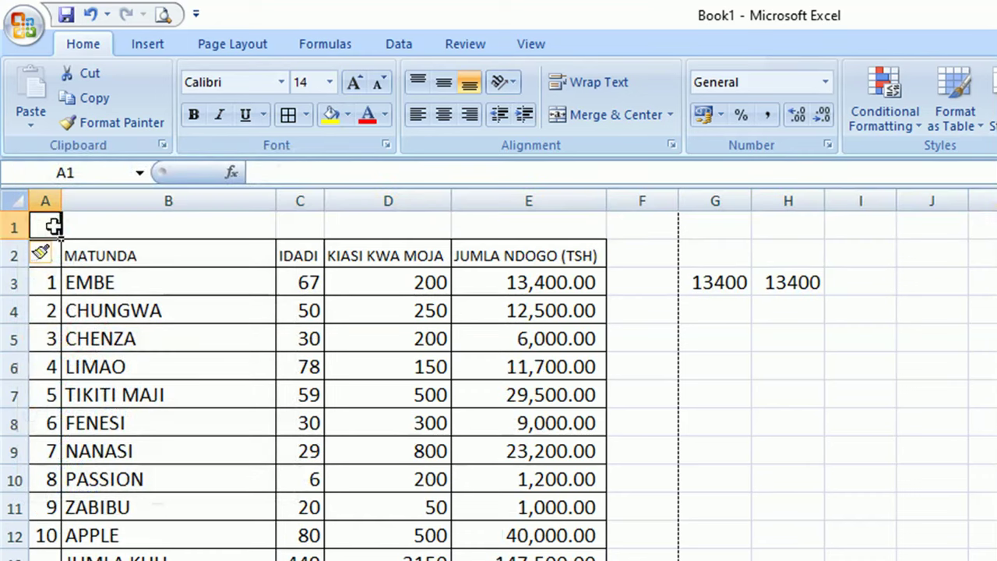
pyautogui.keyDown('shift'); pyautogui.click(528, 218); pyautogui.keyUp('shift')
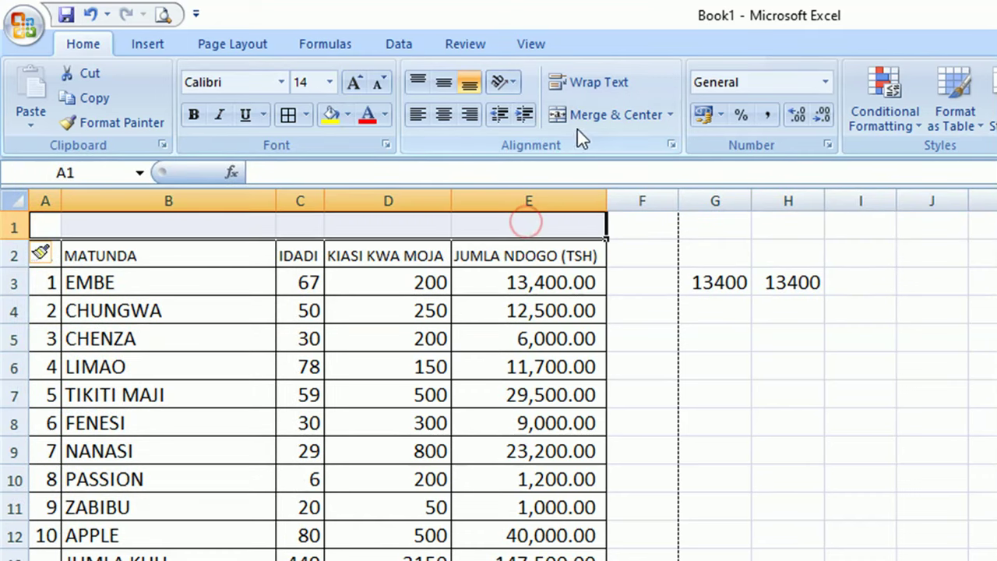
pyautogui.click(599, 118)
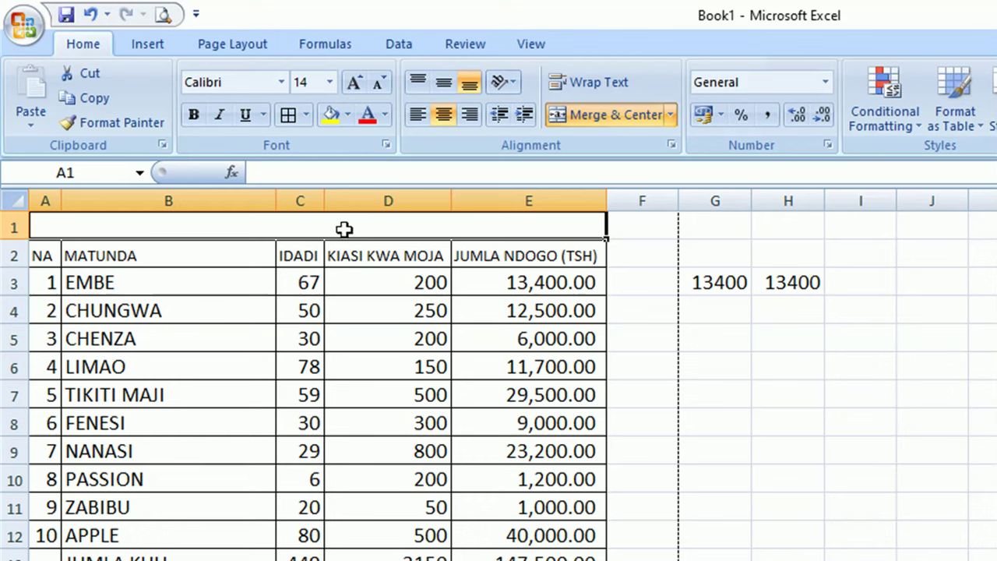
pyautogui.click(207, 256)
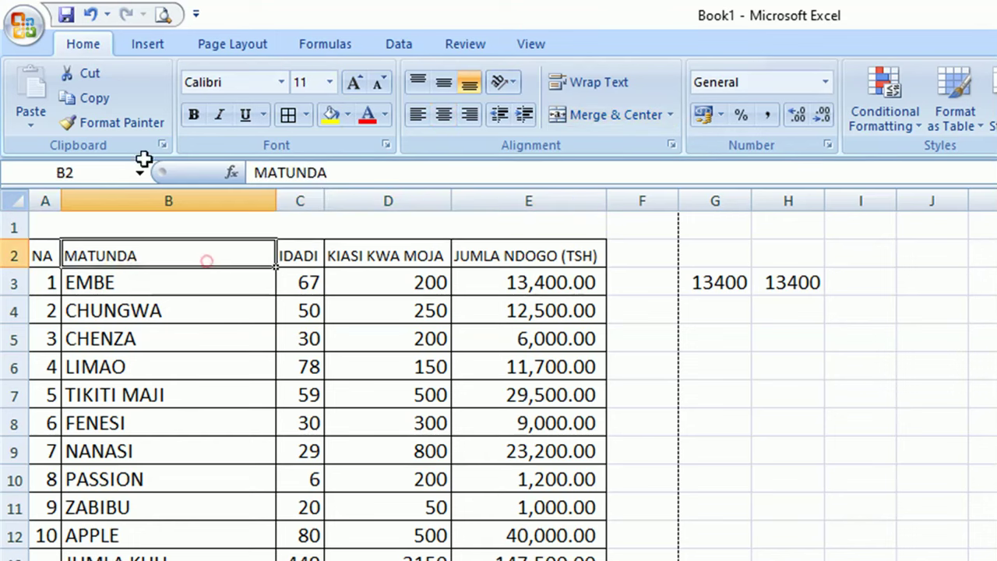
# Step: Undo the merge and start typing the title 'MATUNDA NA GHARAMA ZA' in A1
pyautogui.click(91, 14)
pyautogui.click(49, 227)
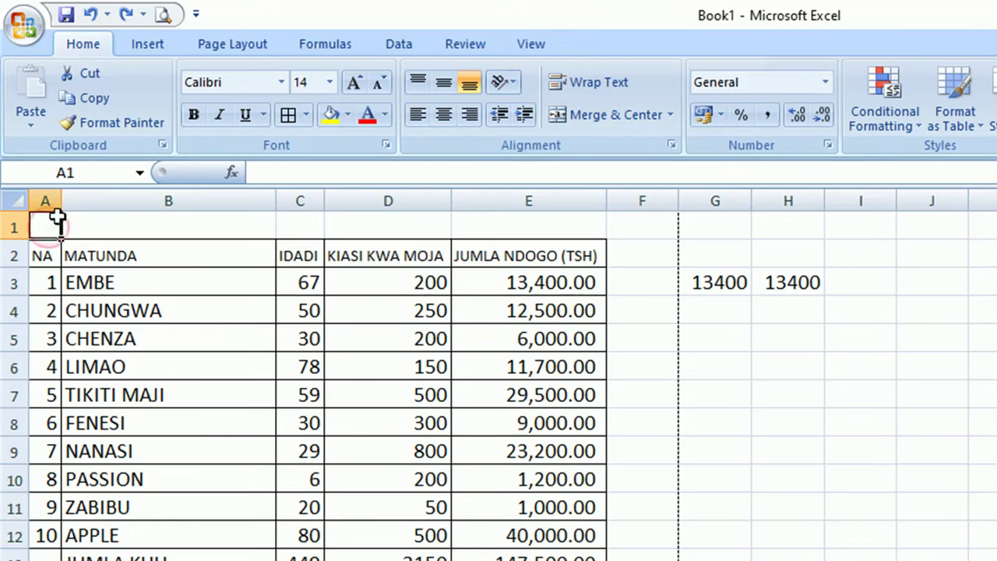
pyautogui.write('MATUNDA NA GHARA')
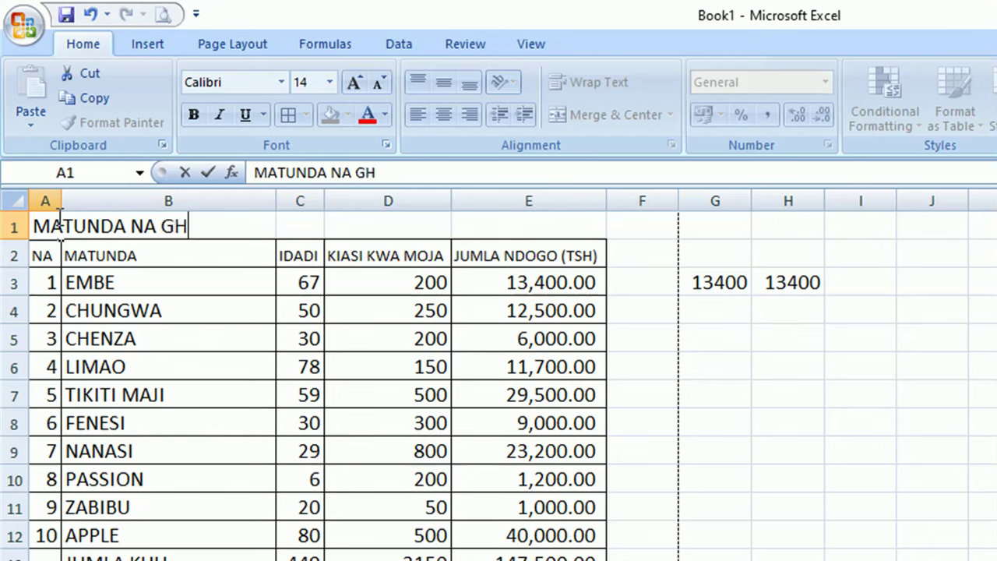
pyautogui.write('MA ZAKE')
# Step: Finish the title entry, then merge-center it across A1:E1 in bold and underline
pyautogui.press('Return')
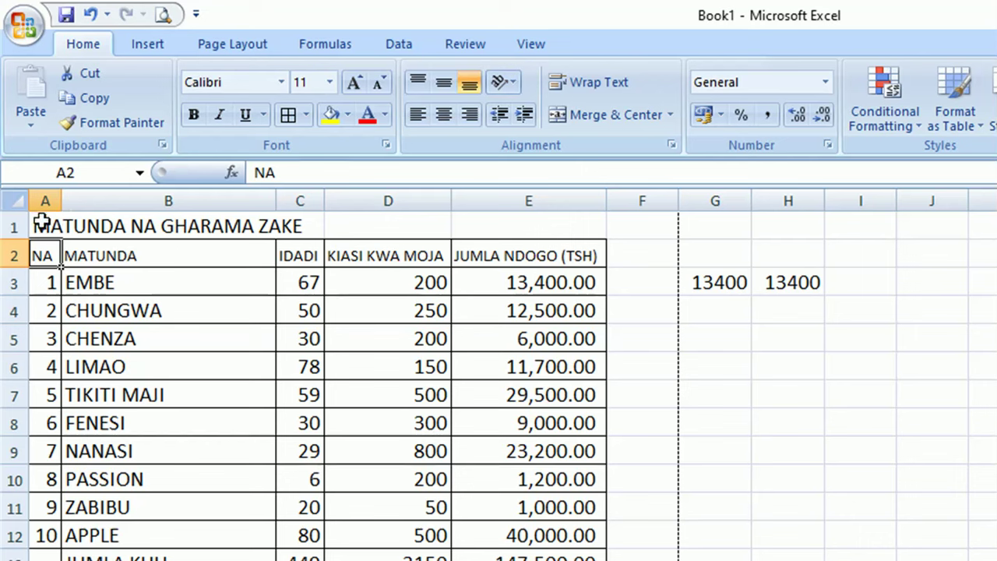
pyautogui.moveTo(40, 226); pyautogui.dragTo(528, 226)
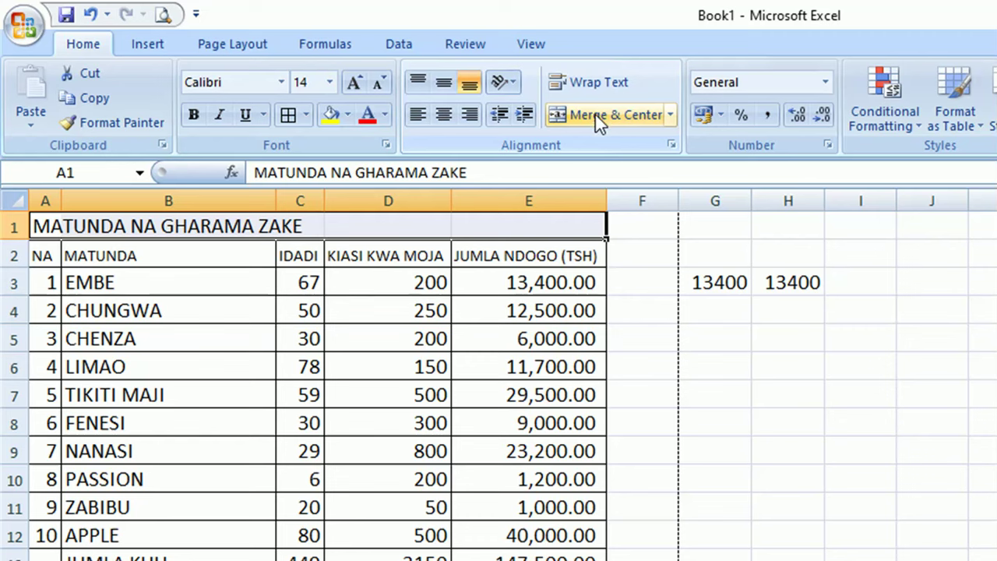
pyautogui.click(595, 115)
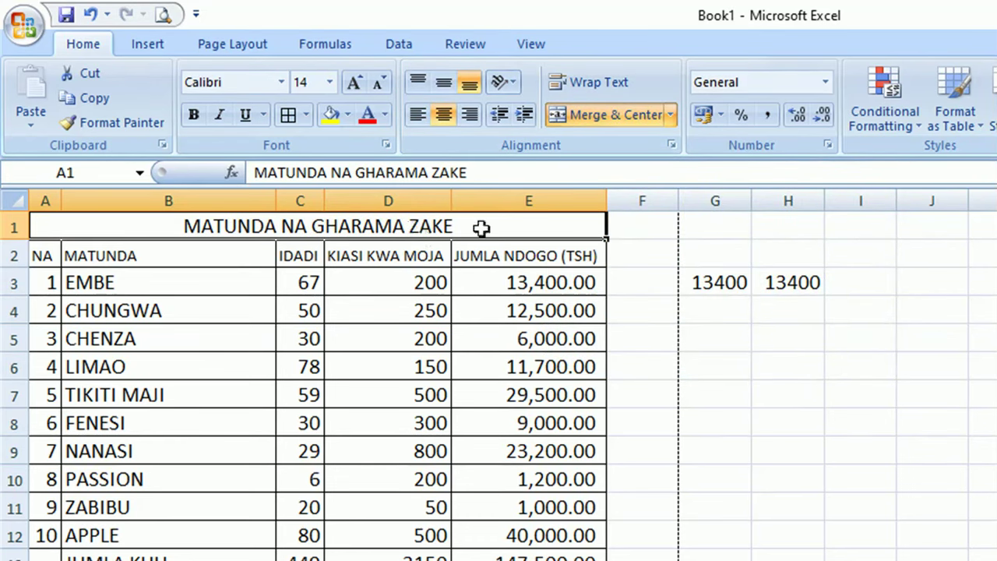
pyautogui.click(193, 115)
pyautogui.click(244, 114)
# Step: Increase the title's font size to 24
pyautogui.click(354, 82)
pyautogui.click(354, 82)
pyautogui.click(354, 82)
pyautogui.click(355, 82)
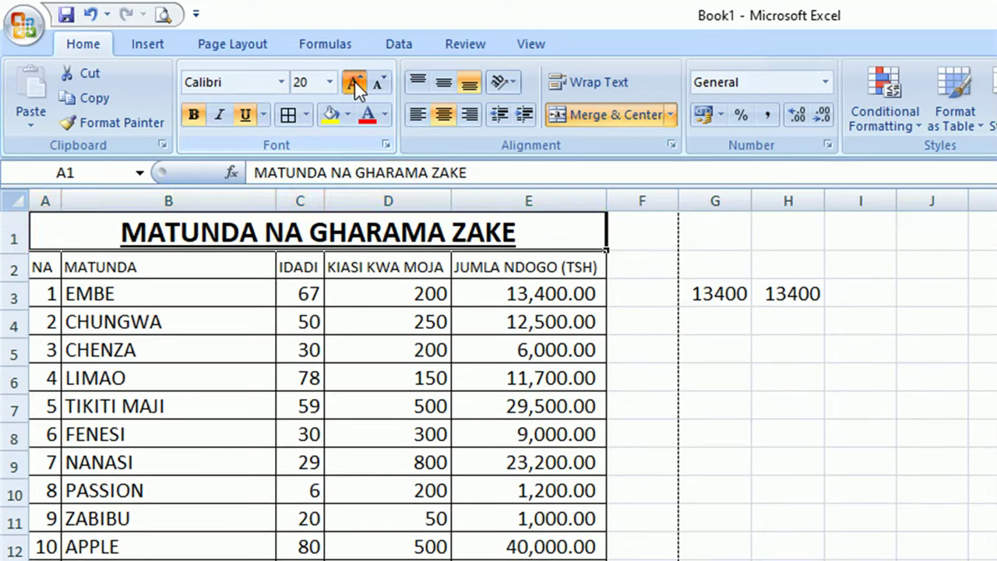
pyautogui.click(354, 82)
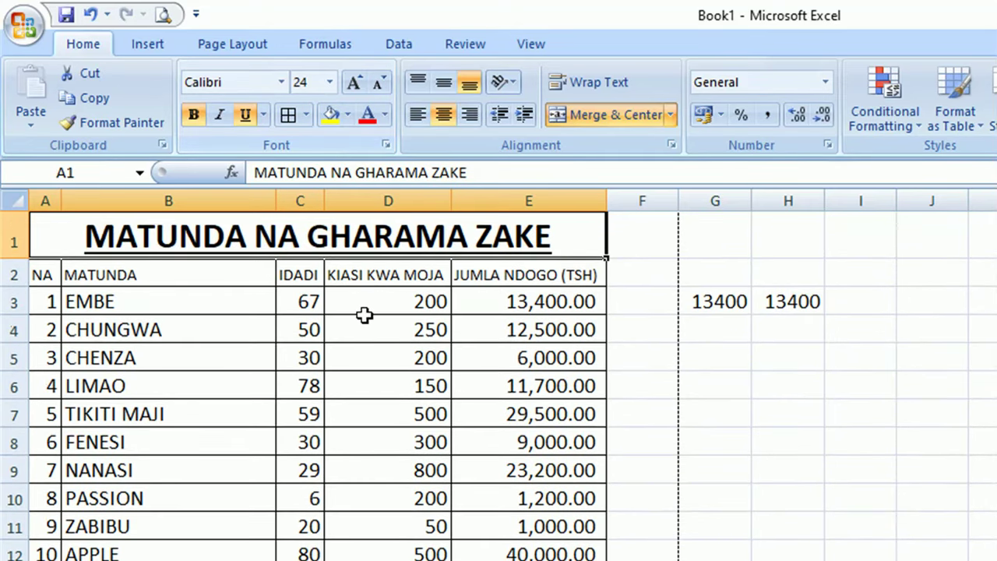
pyautogui.click(365, 325)
pyautogui.moveTo(50, 274); pyautogui.dragTo(552, 285)
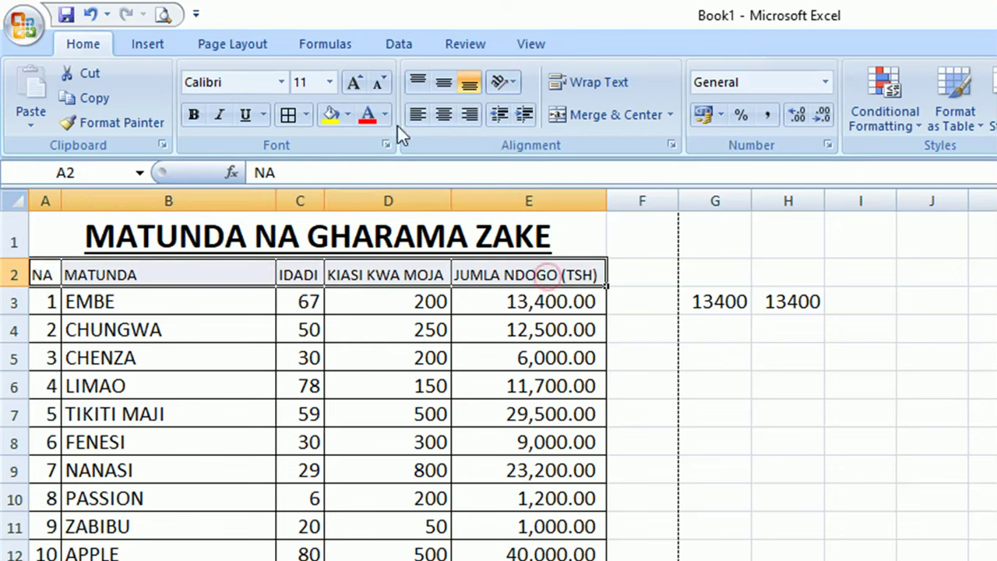
# Step: Apply grey fill to header row A2:E2 and the NA numbers in A3:A12
pyautogui.click(347, 116)
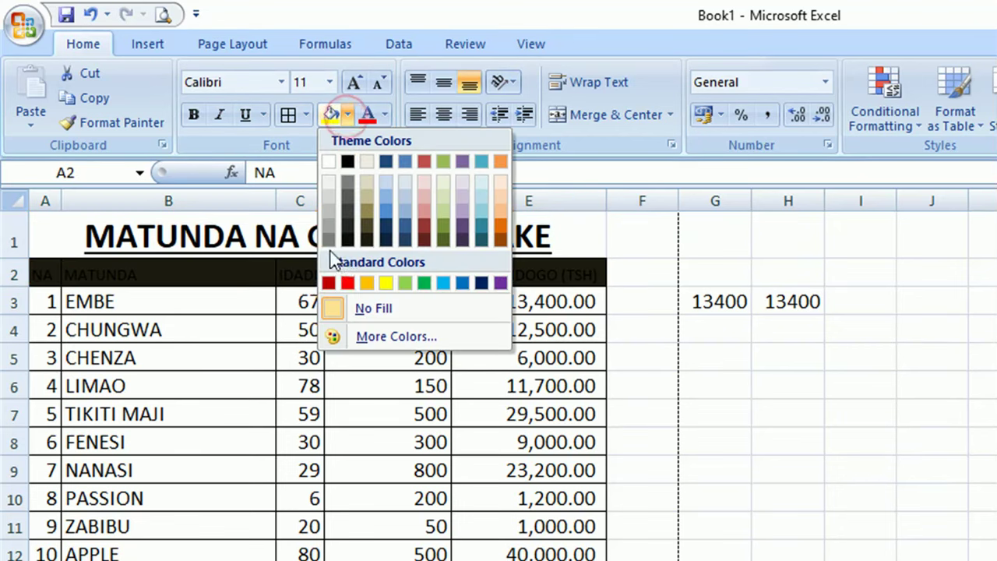
pyautogui.click(327, 226)
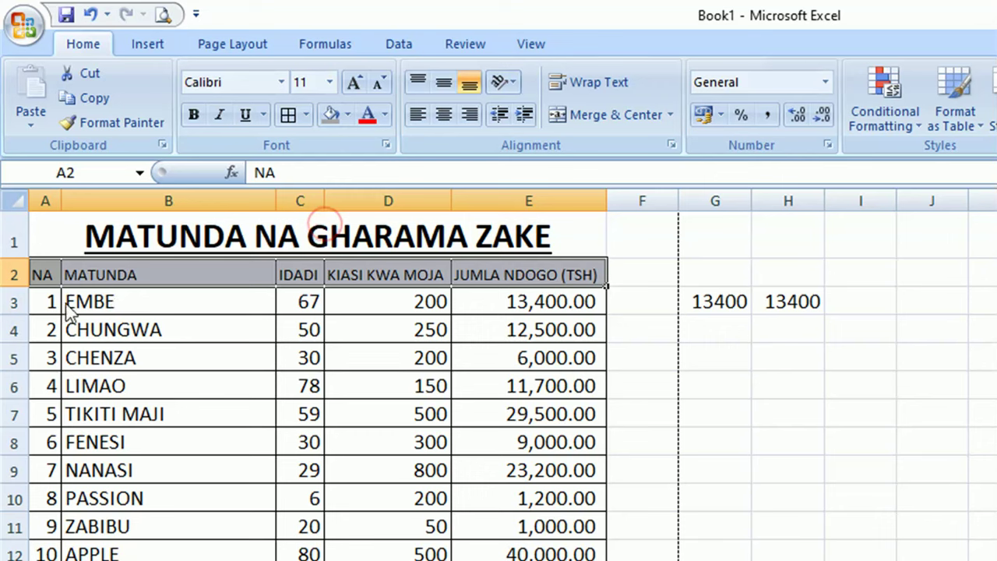
pyautogui.click(39, 329)
pyautogui.click(38, 304)
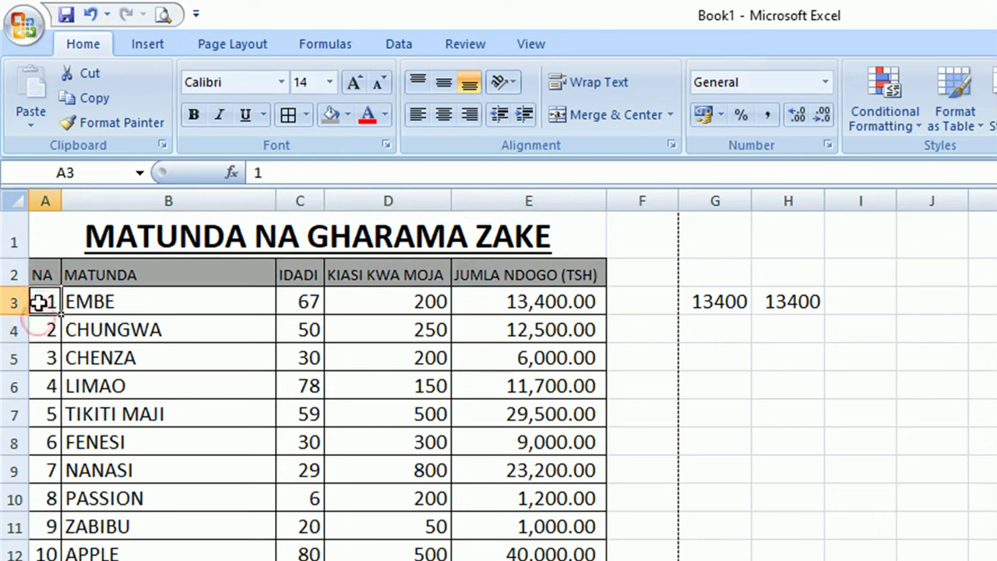
pyautogui.moveTo(61, 310); pyautogui.dragTo(46, 549)
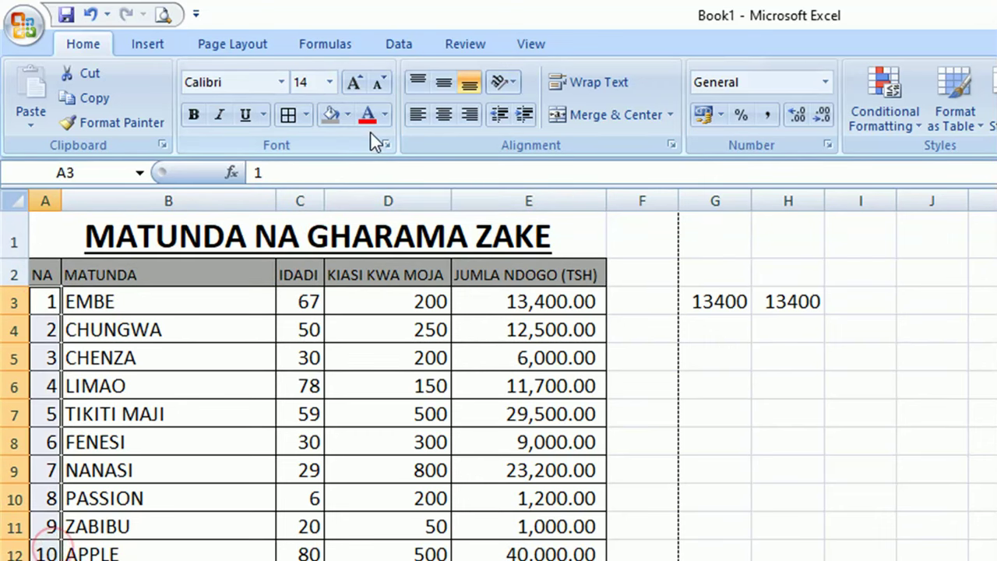
pyautogui.click(332, 115)
pyautogui.click(169, 354)
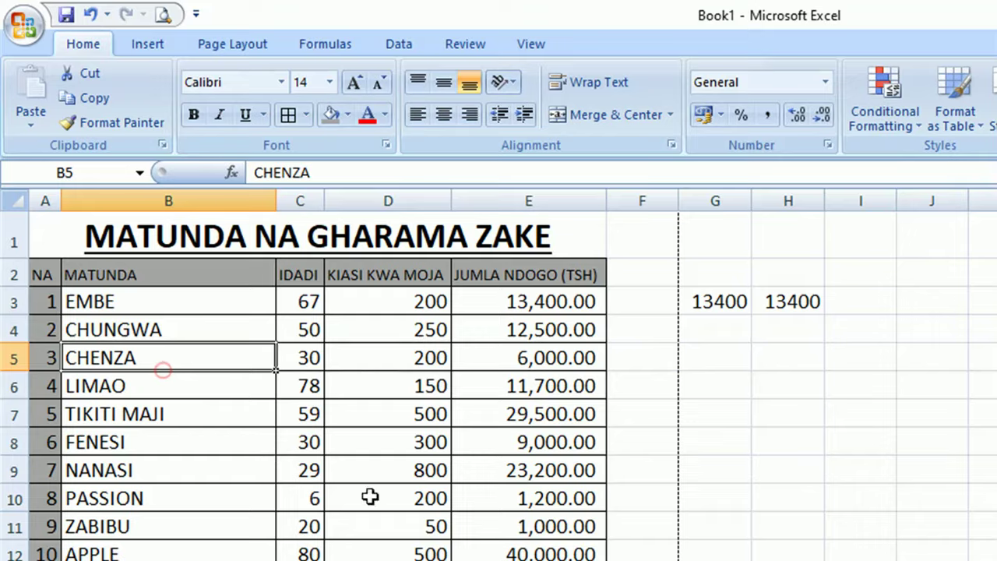
pyautogui.click(715, 442)
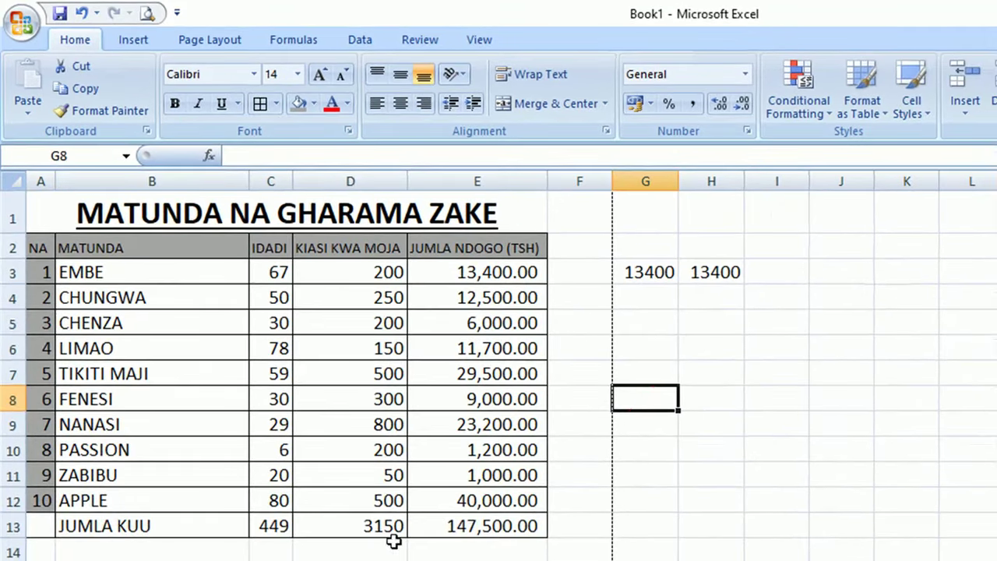
pyautogui.click(83, 527)
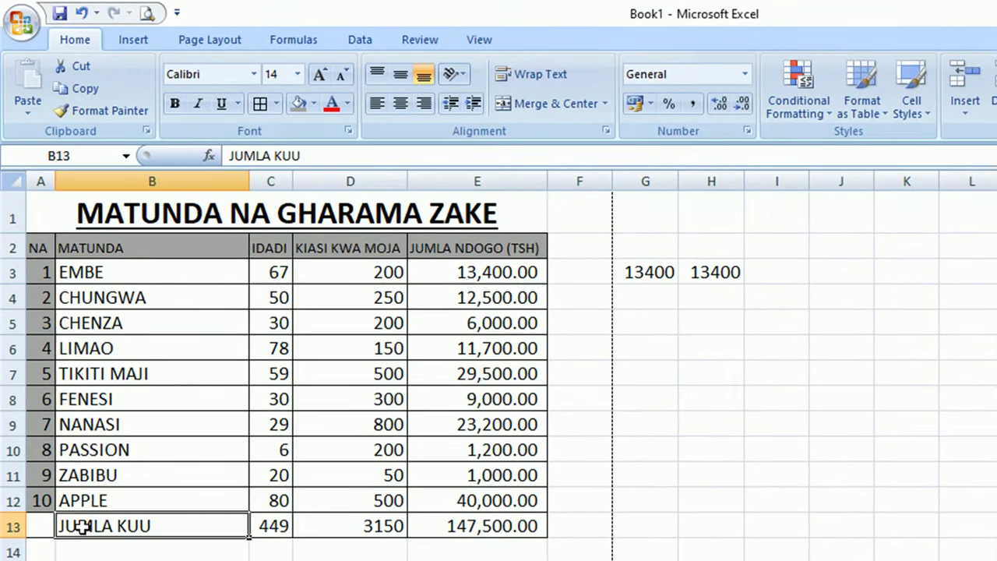
# Step: Fill the JUMLA KUU totals row B13:E13 with light blue
pyautogui.keyDown('shift'); pyautogui.click(472, 524); pyautogui.keyUp('shift')
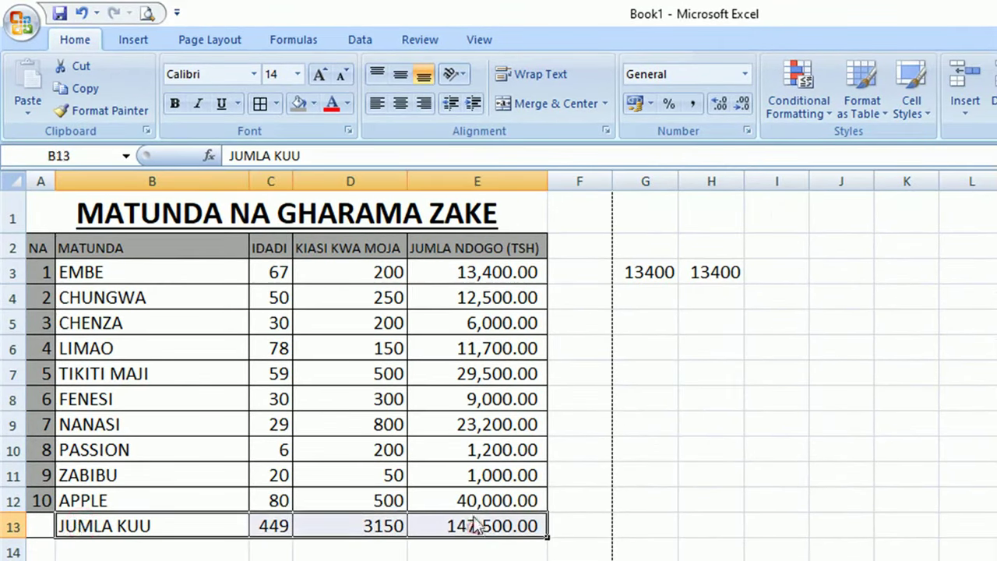
pyautogui.click(314, 103)
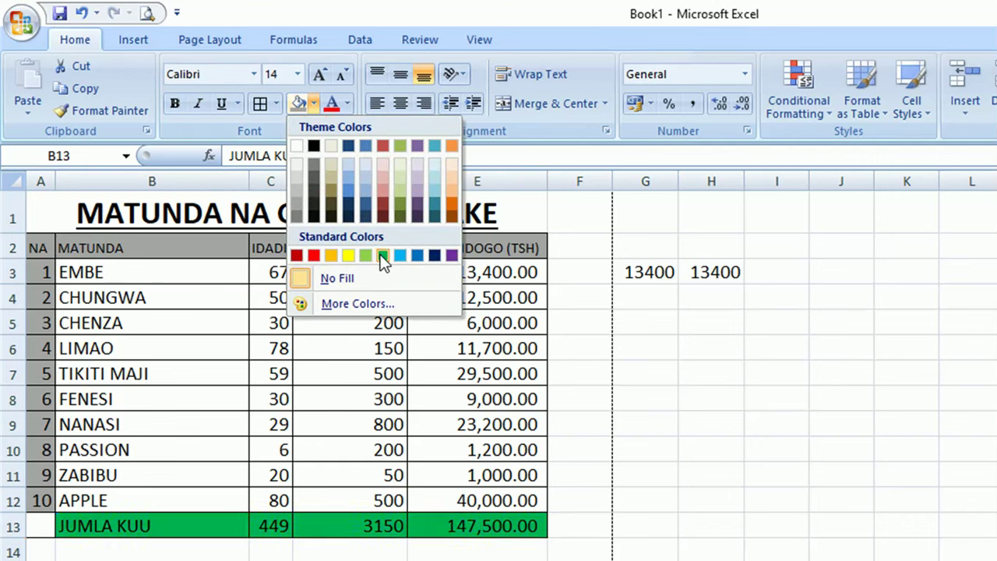
pyautogui.click(347, 179)
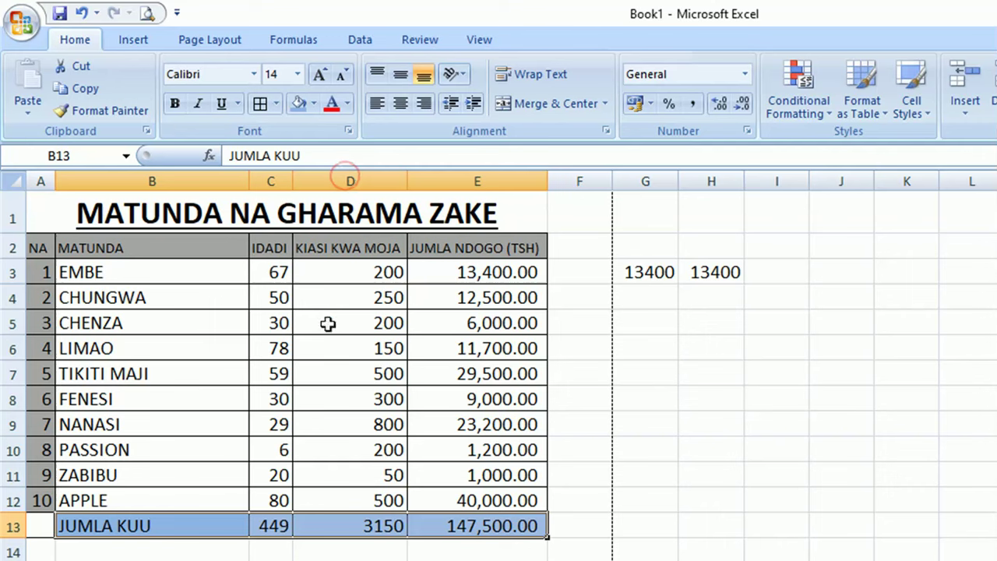
pyautogui.click(329, 343)
pyautogui.click(218, 557)
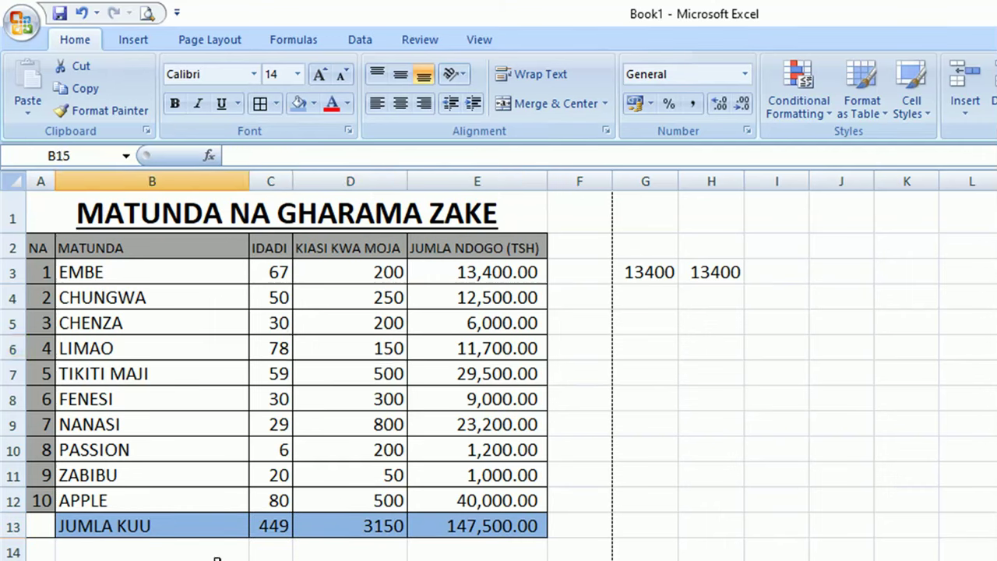
pyautogui.click(453, 279)
pyautogui.keyDown('shift'); pyautogui.click(482, 502); pyautogui.keyUp('shift')
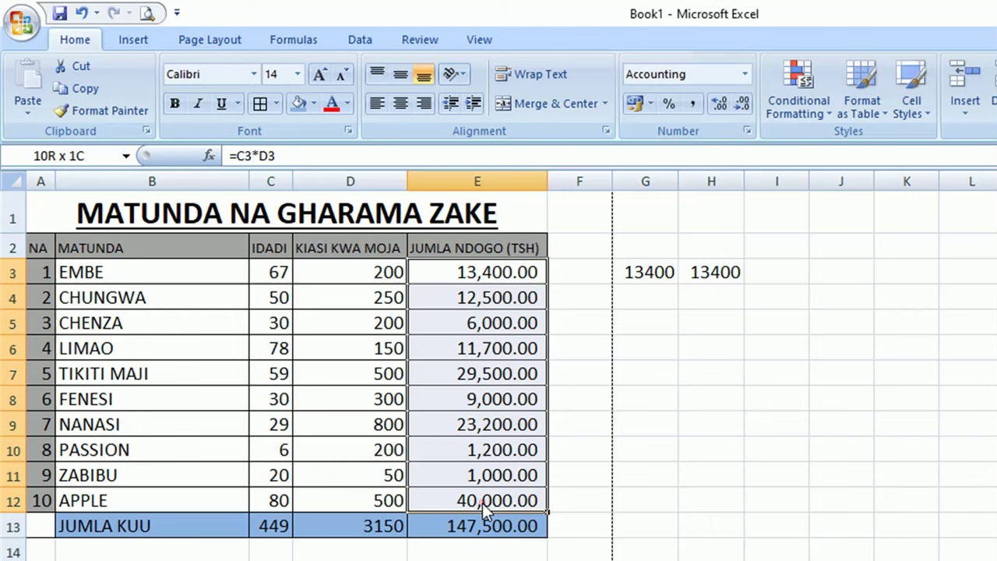
# Step: Fill E3:E12 with a light lavender from the More Colors standard hexagon
pyautogui.click(313, 103)
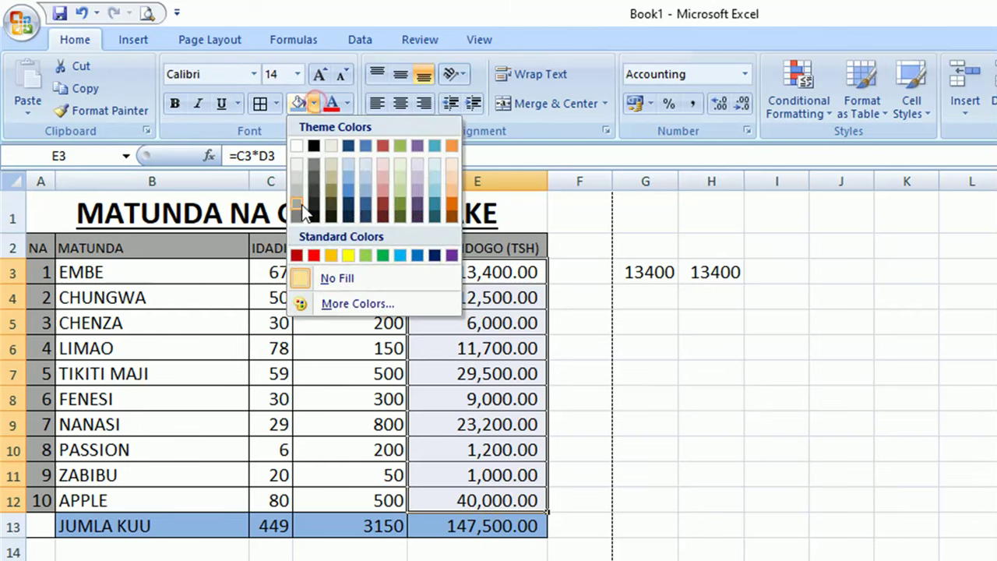
pyautogui.click(343, 304)
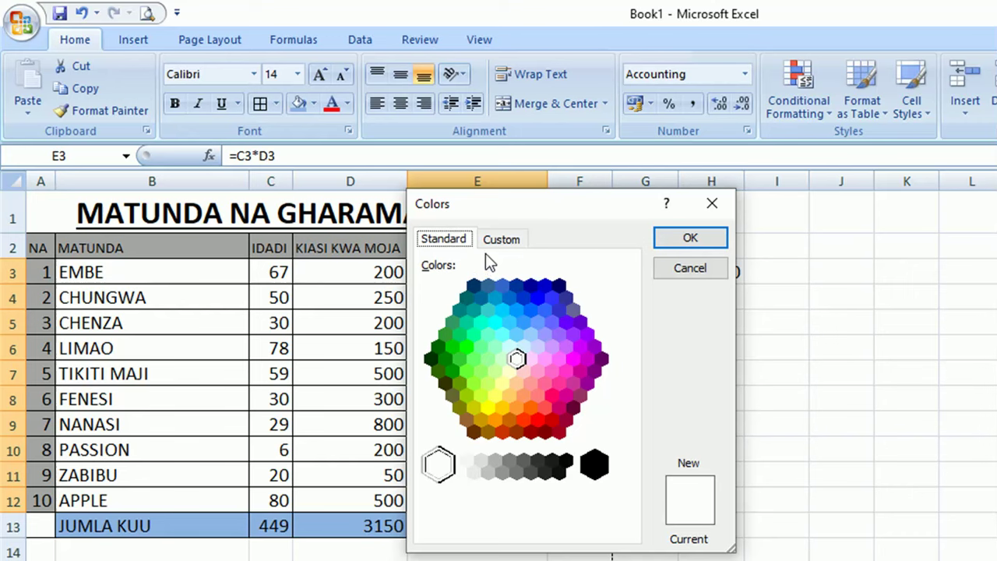
pyautogui.click(502, 239)
pyautogui.click(456, 239)
pyautogui.click(566, 348)
pyautogui.click(551, 346)
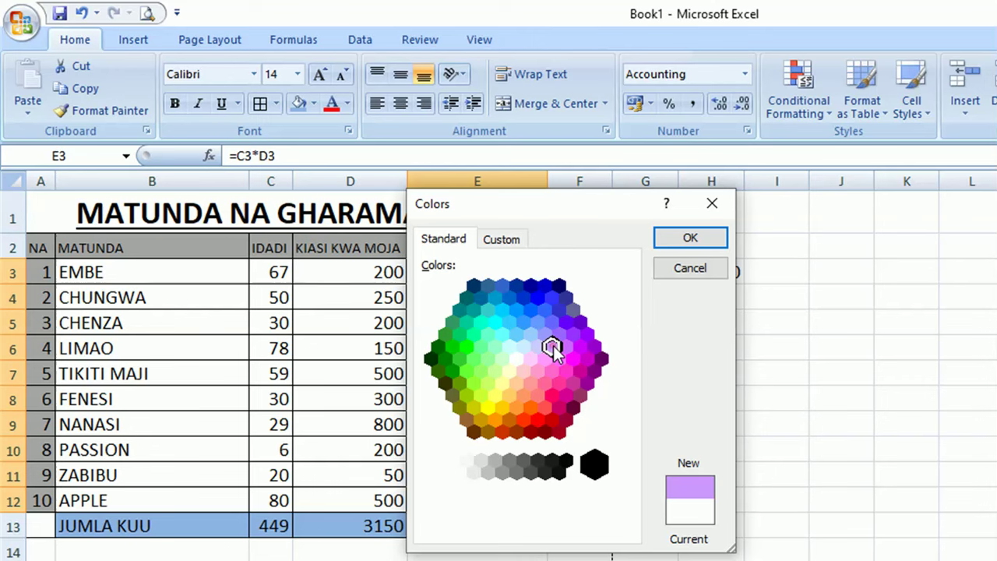
pyautogui.click(690, 237)
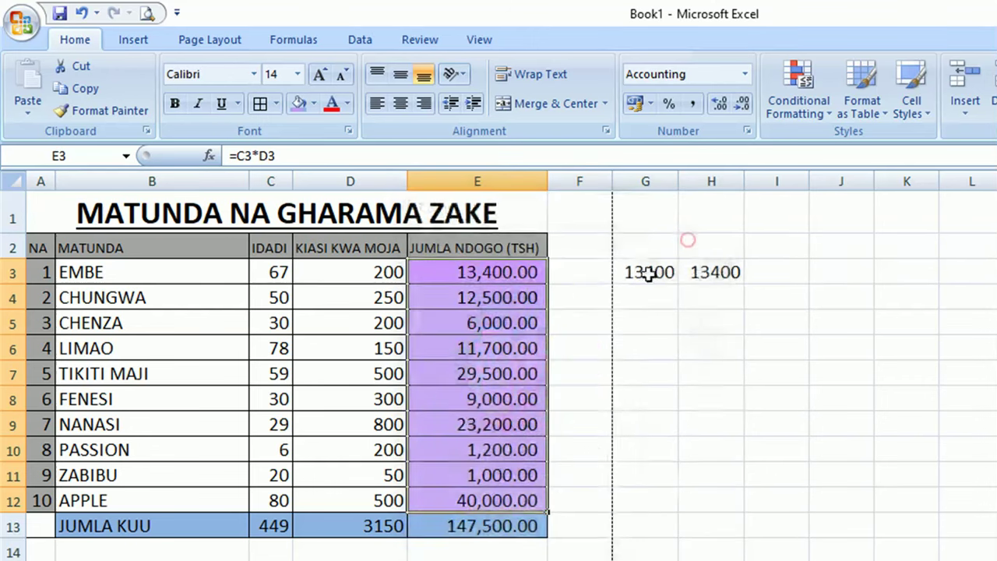
pyautogui.click(279, 399)
pyautogui.click(704, 449)
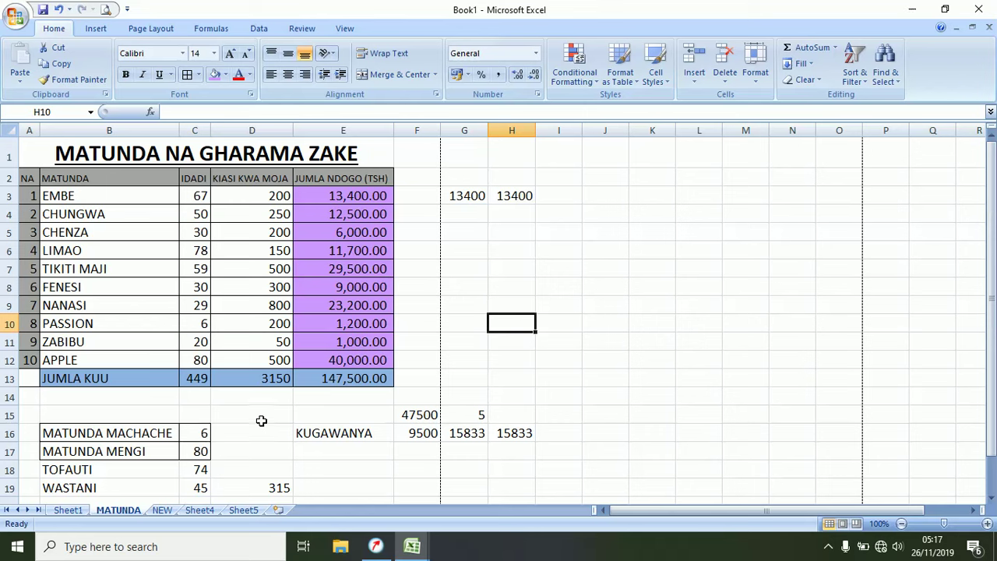
pyautogui.click(193, 435)
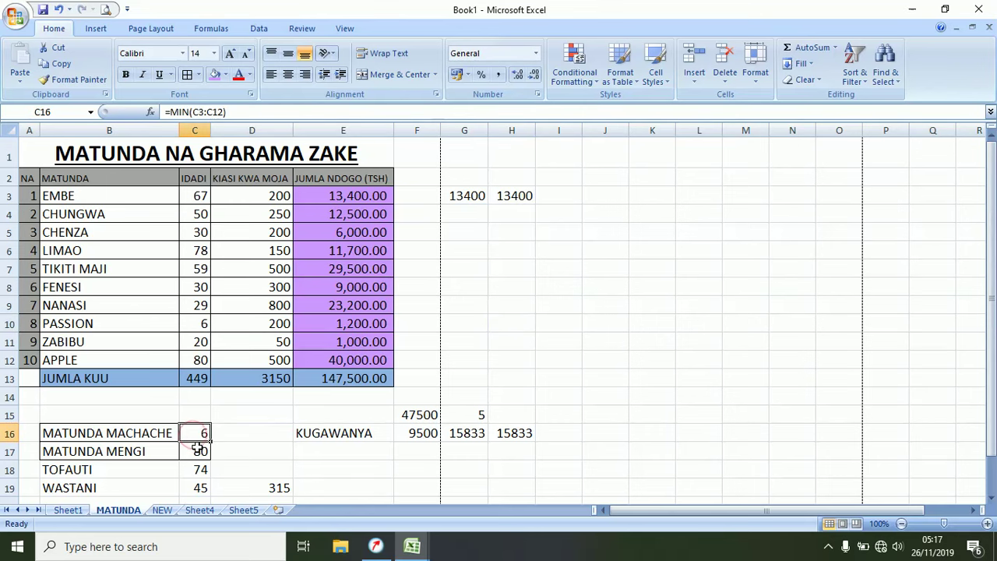
pyautogui.click(198, 448)
pyautogui.click(197, 432)
pyautogui.click(76, 285)
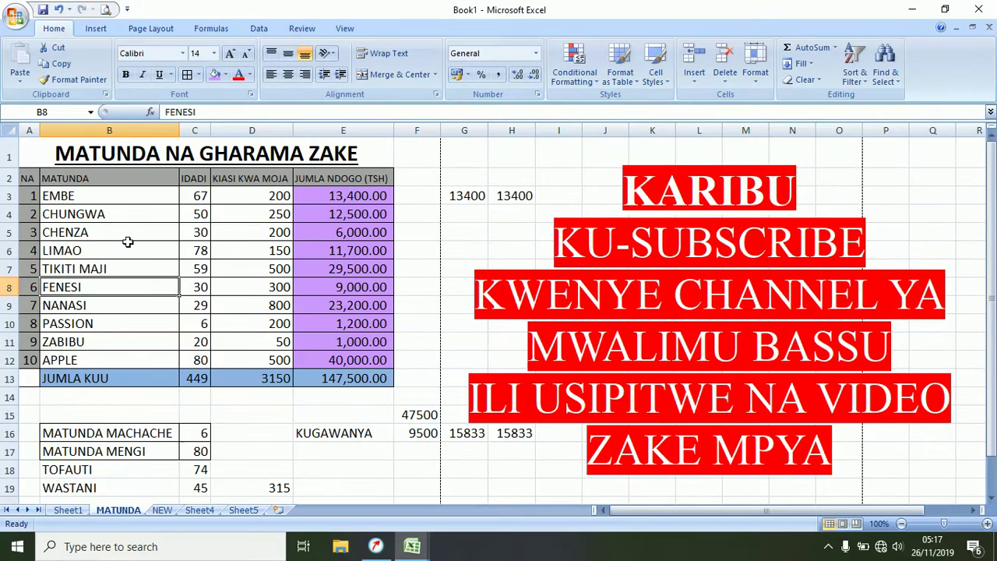
pyautogui.click(119, 214)
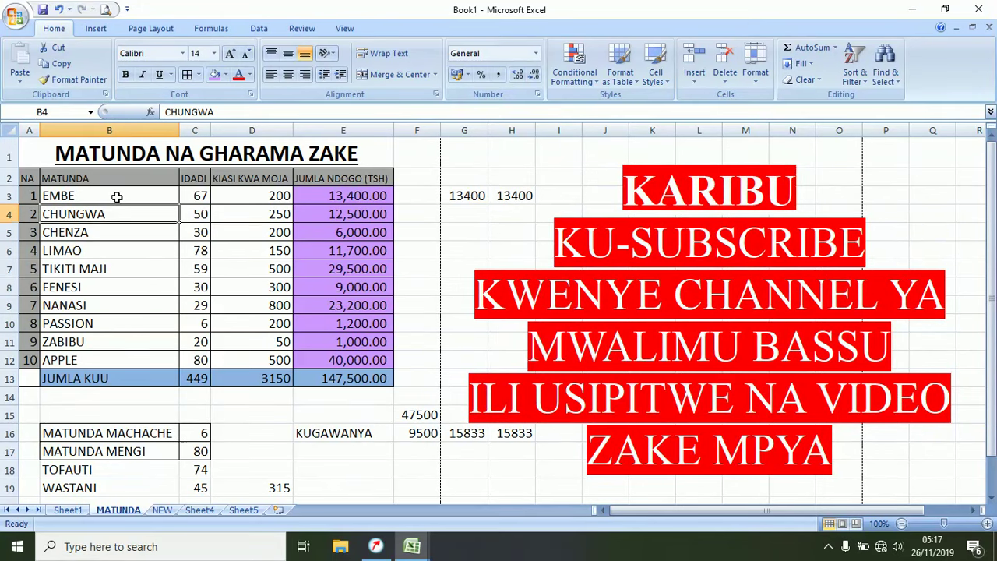